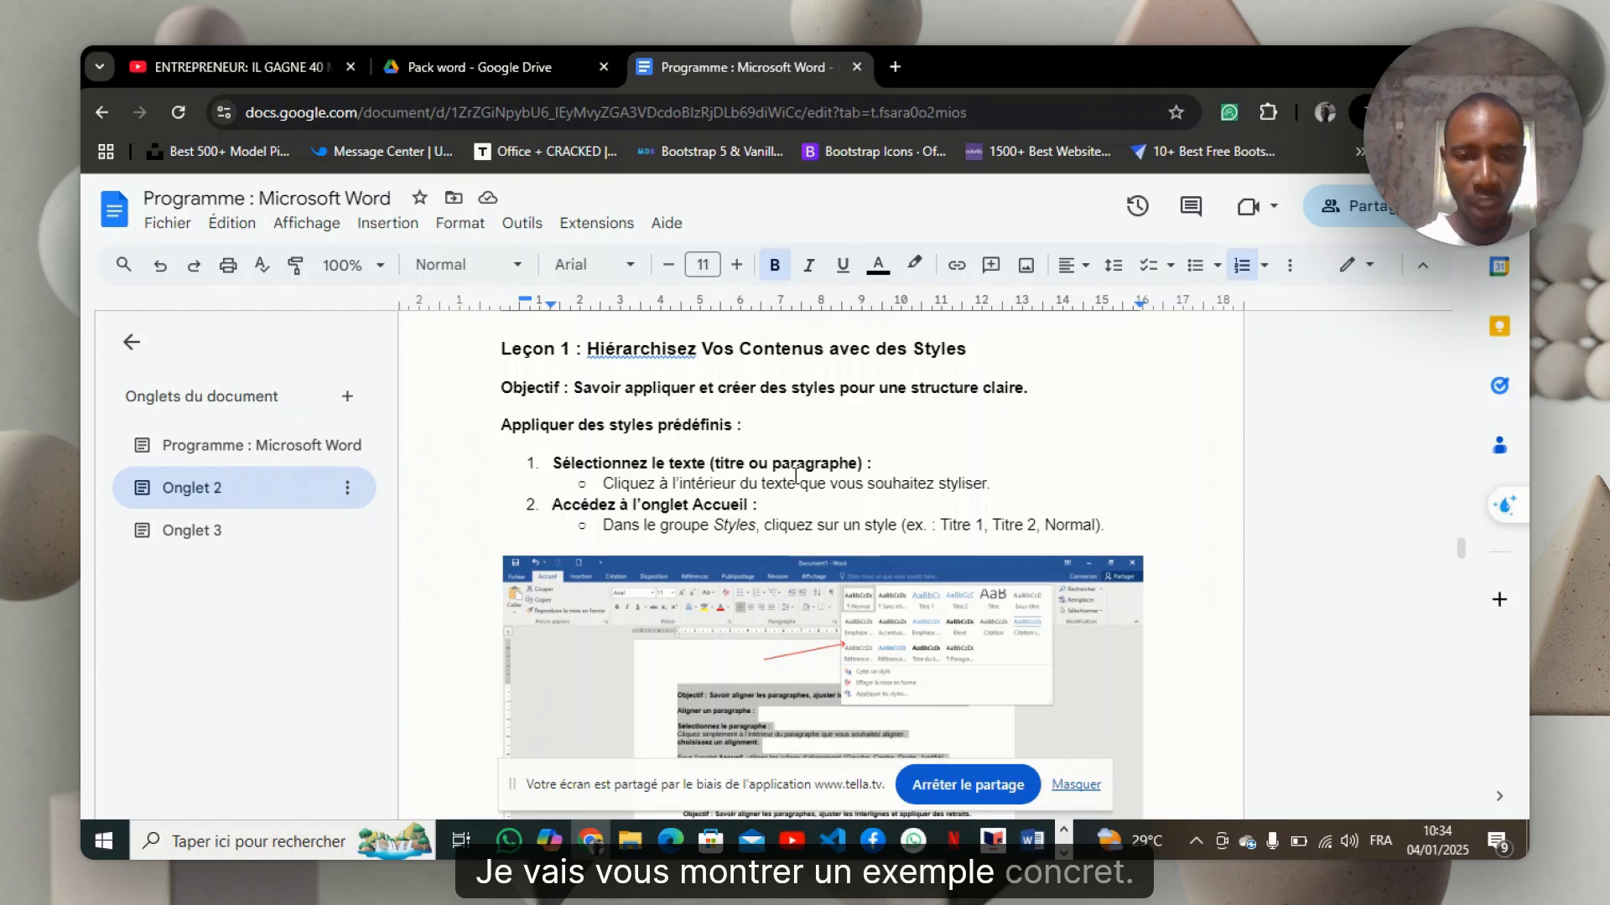
# - Switch to the Word document "Table des matières" about tourism in Gabon
pyautogui.scroll(-1, 818, 477)
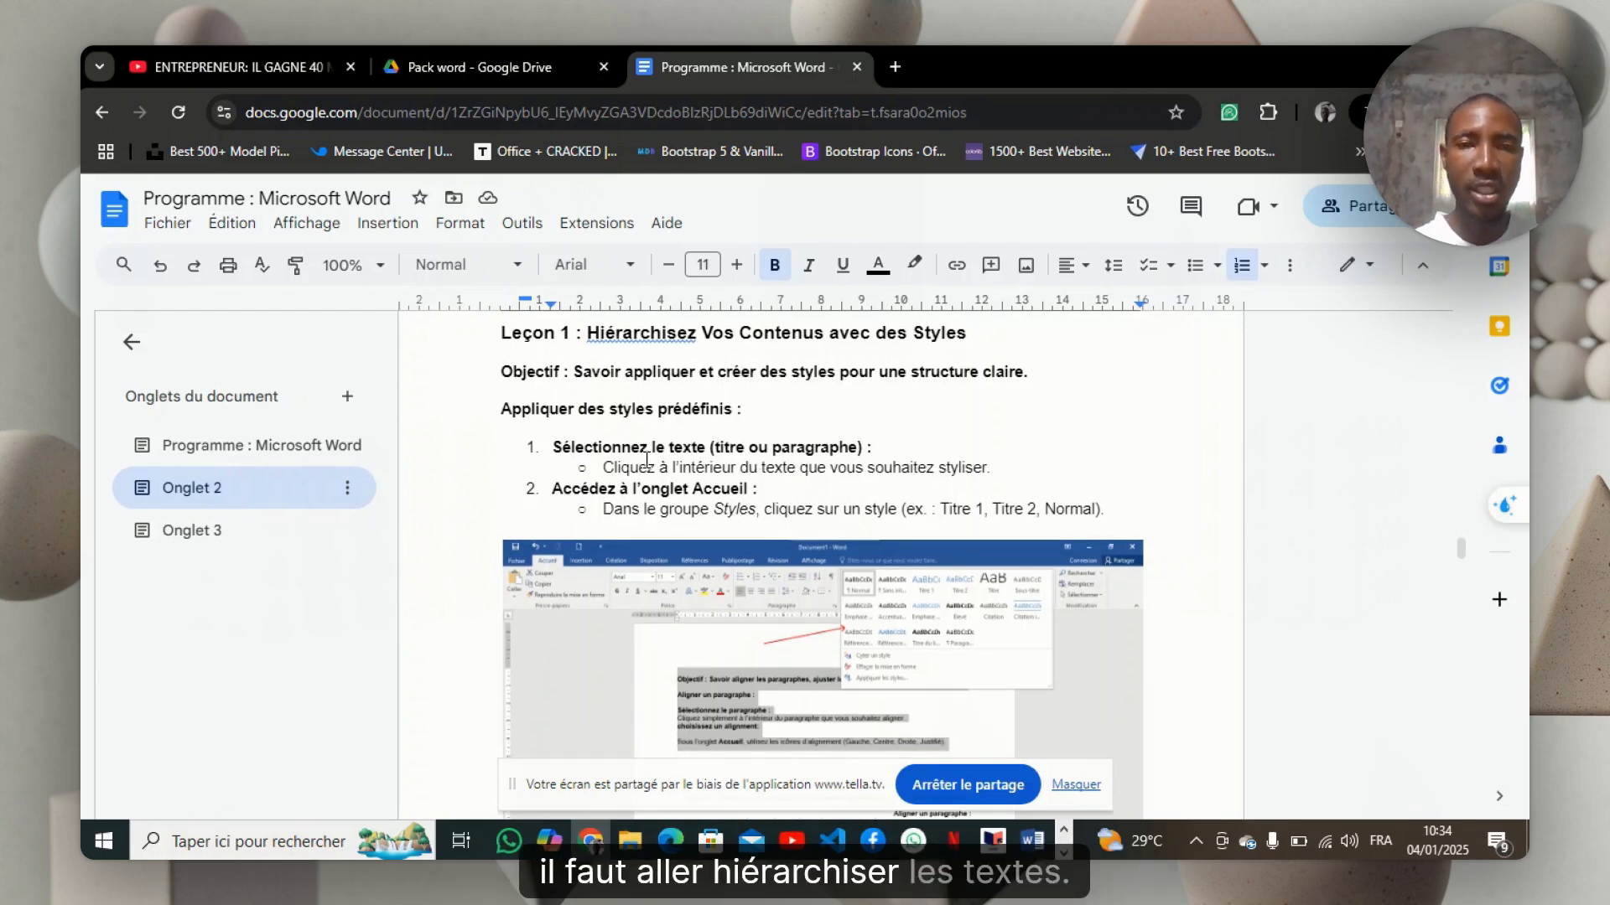
pyautogui.hotkey('alt', 'Tab')
pyautogui.press('Tab')
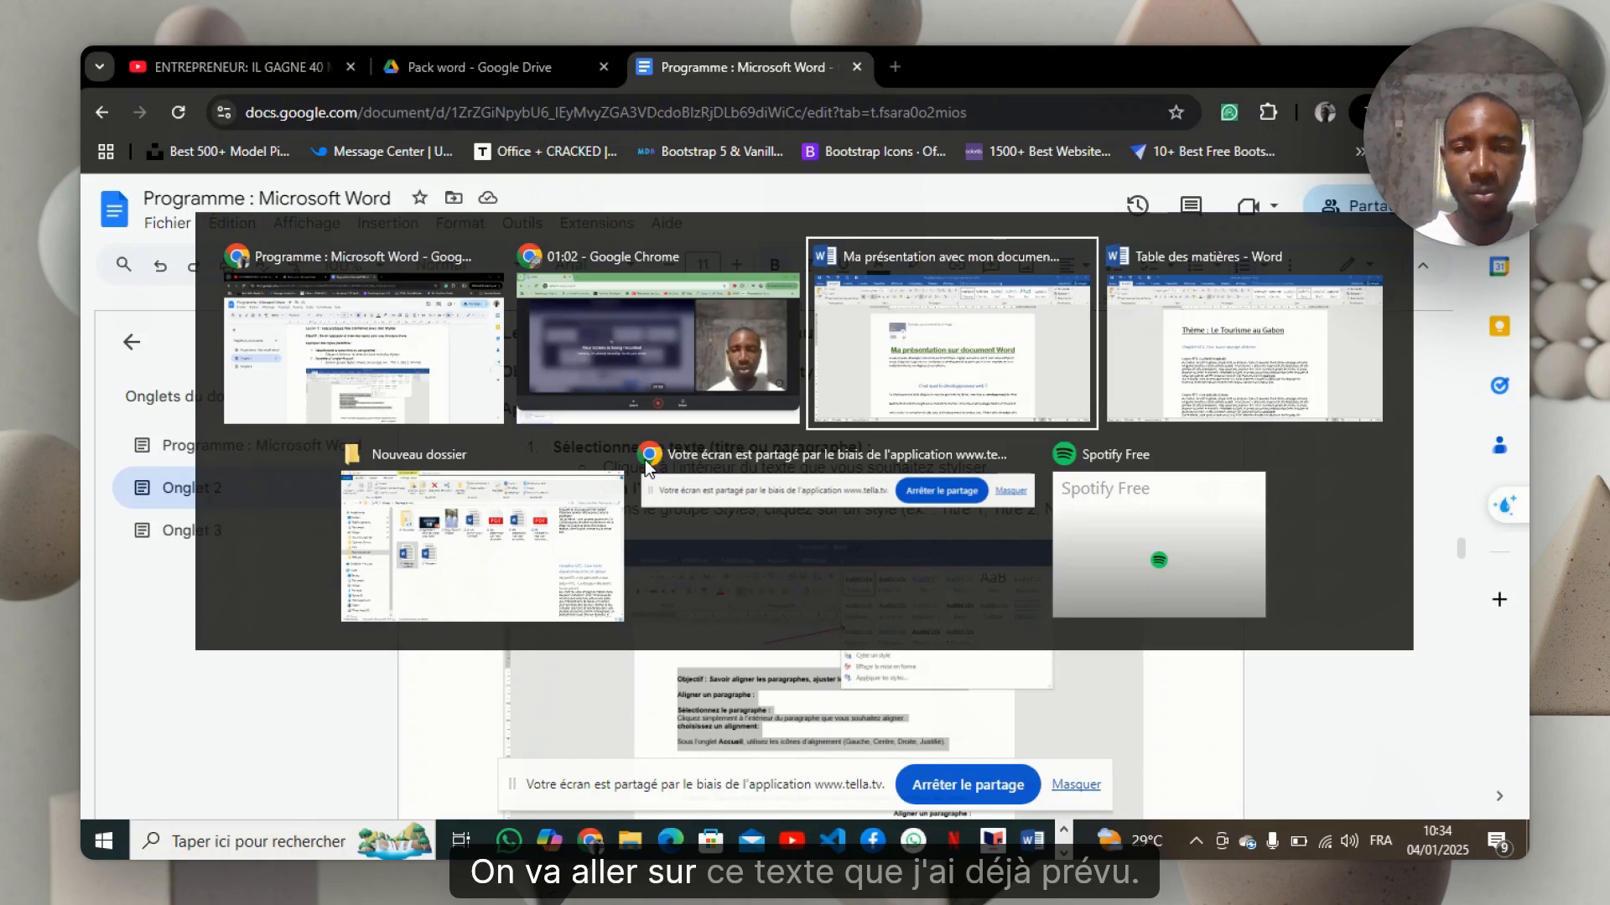
pyautogui.hotkey('alt', 'Tab')
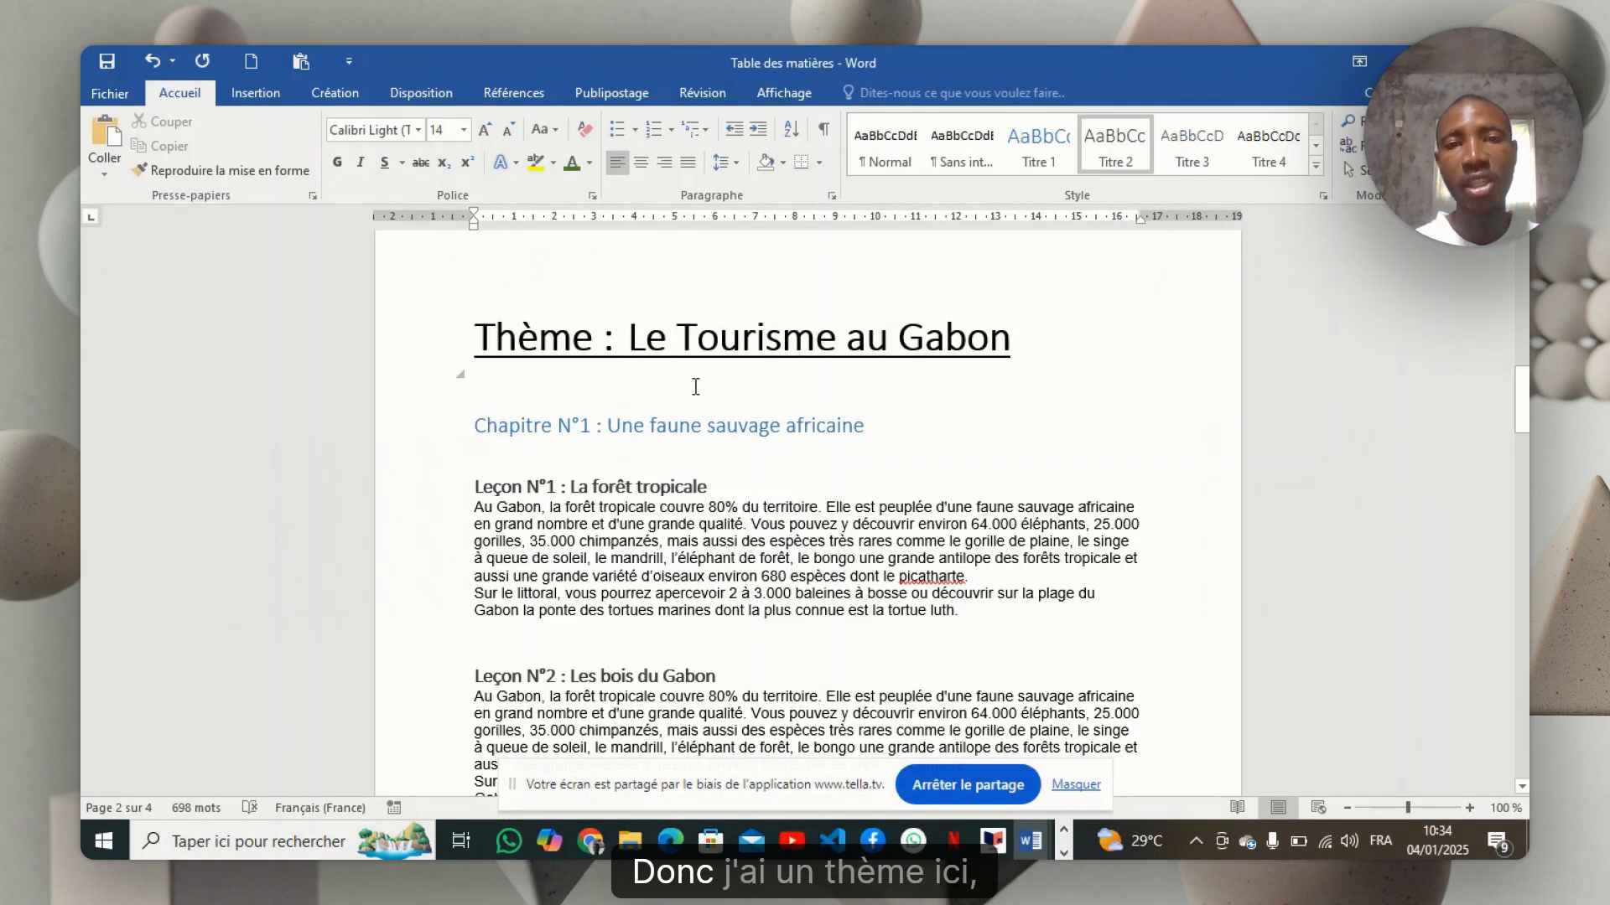
# - Examine the document's theme, chapter, lesson and remark headings, and the styles available for them
pyautogui.scroll(-1, 695, 387)
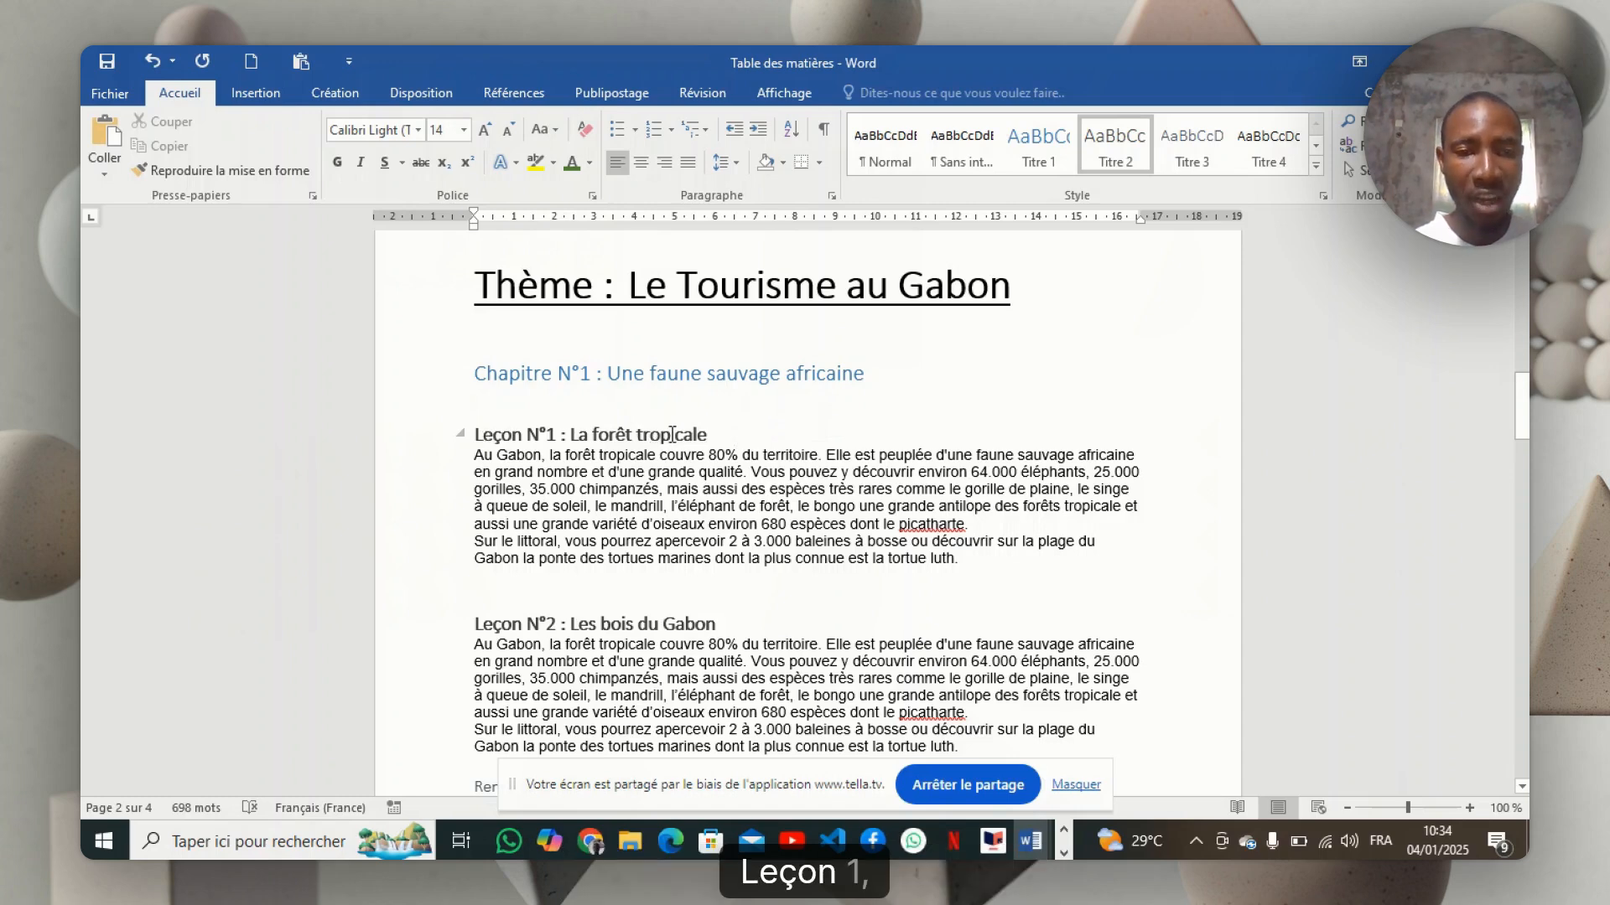
pyautogui.scroll(-3, 646, 461)
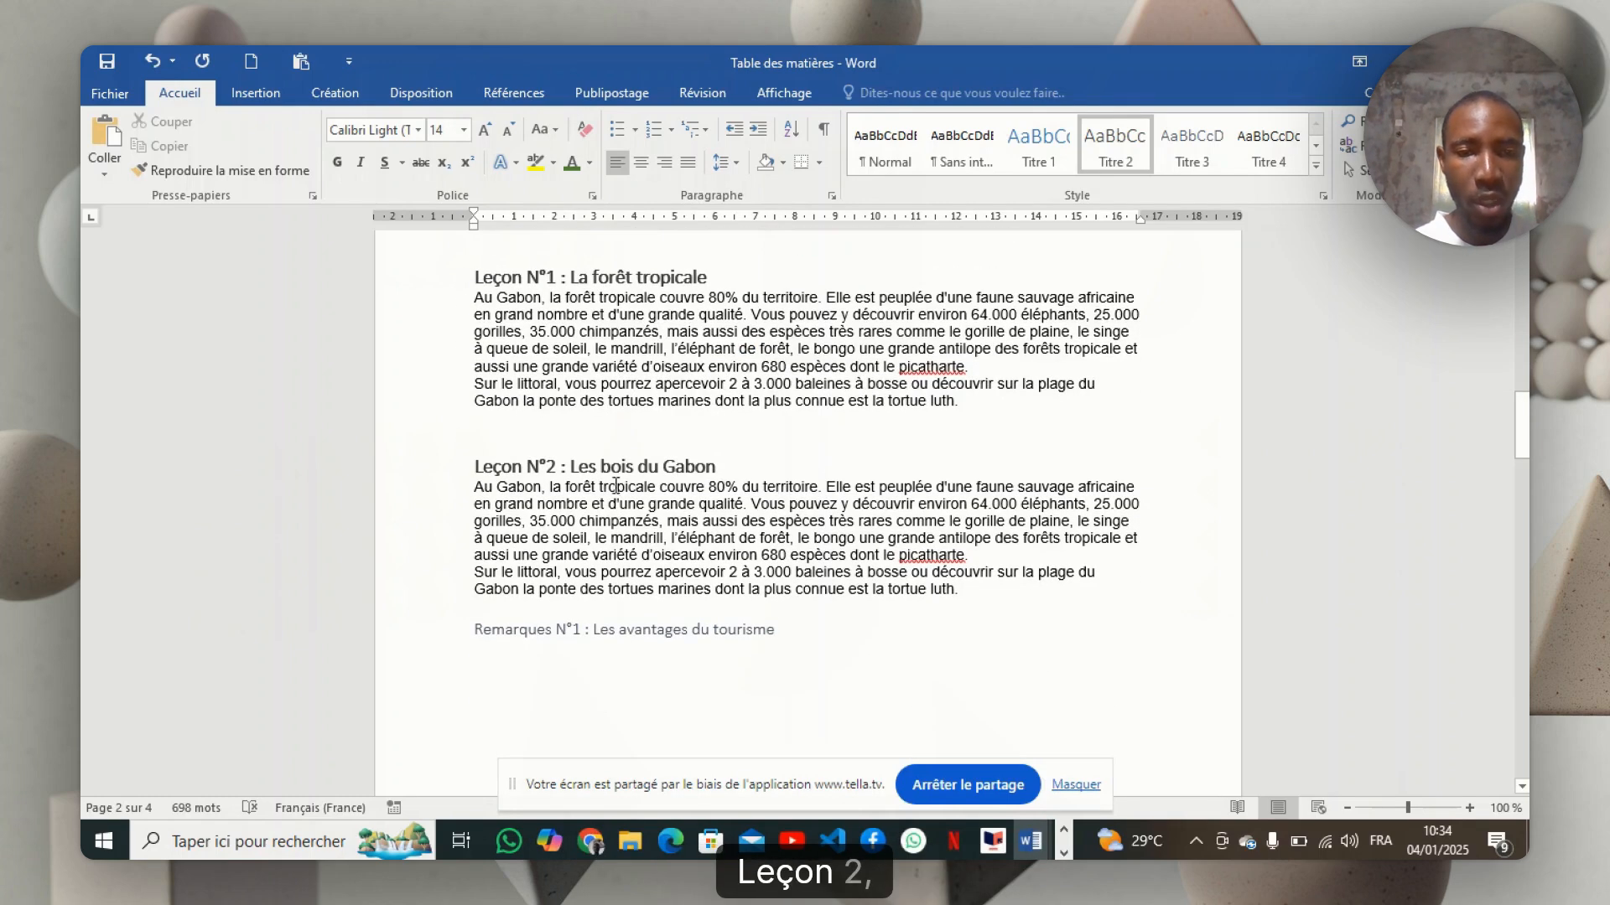
pyautogui.scroll(-5, 670, 495)
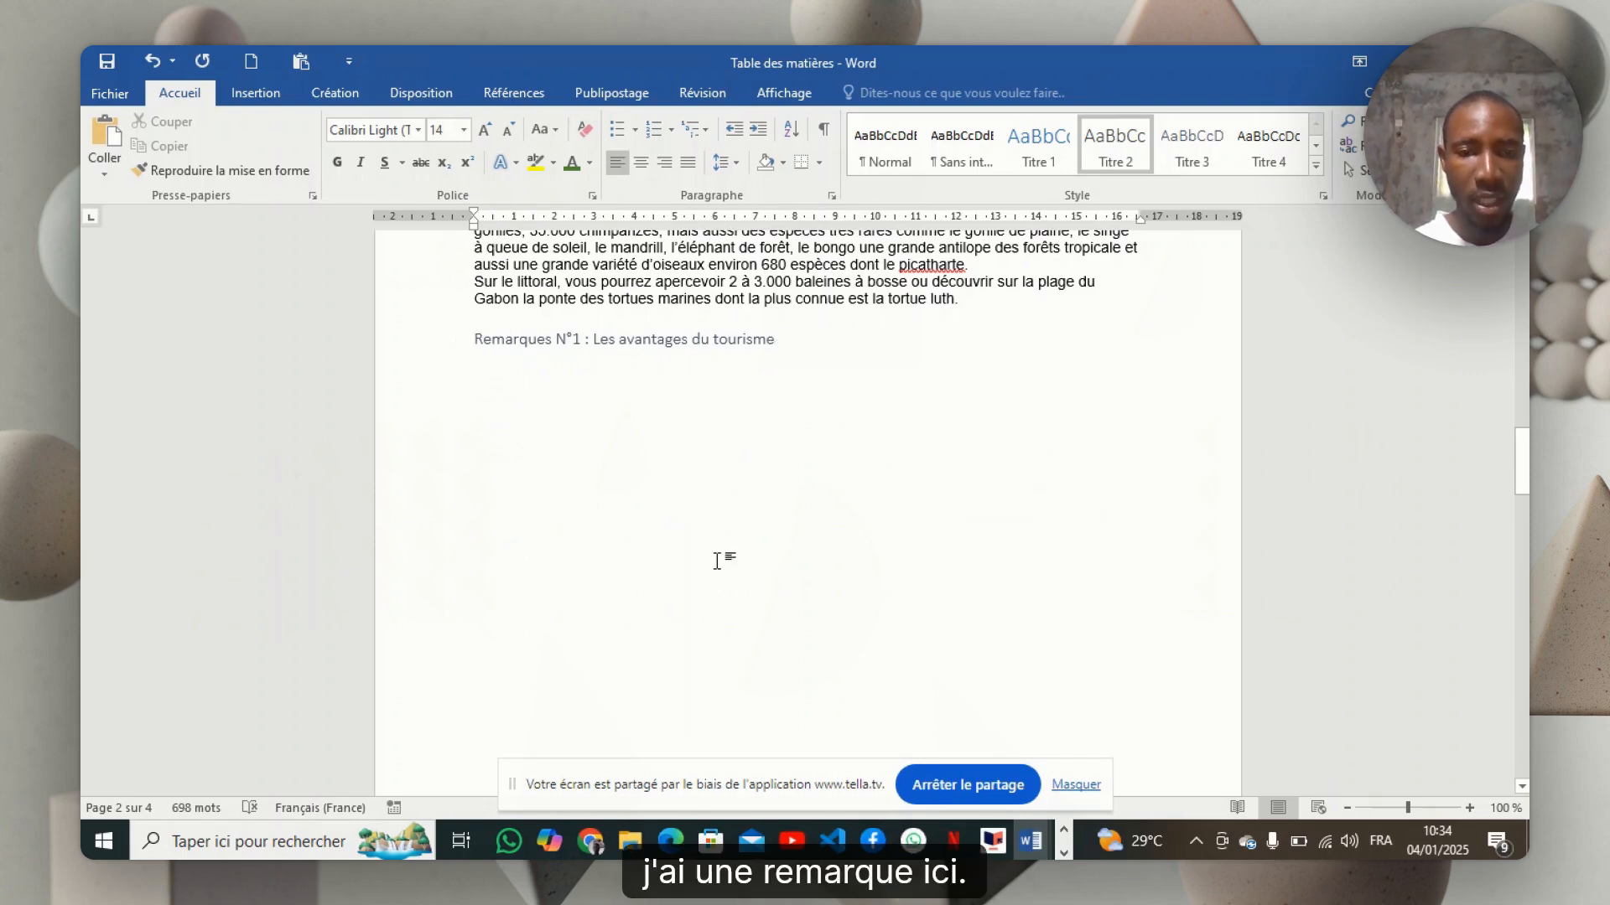
pyautogui.scroll(-10, 716, 561)
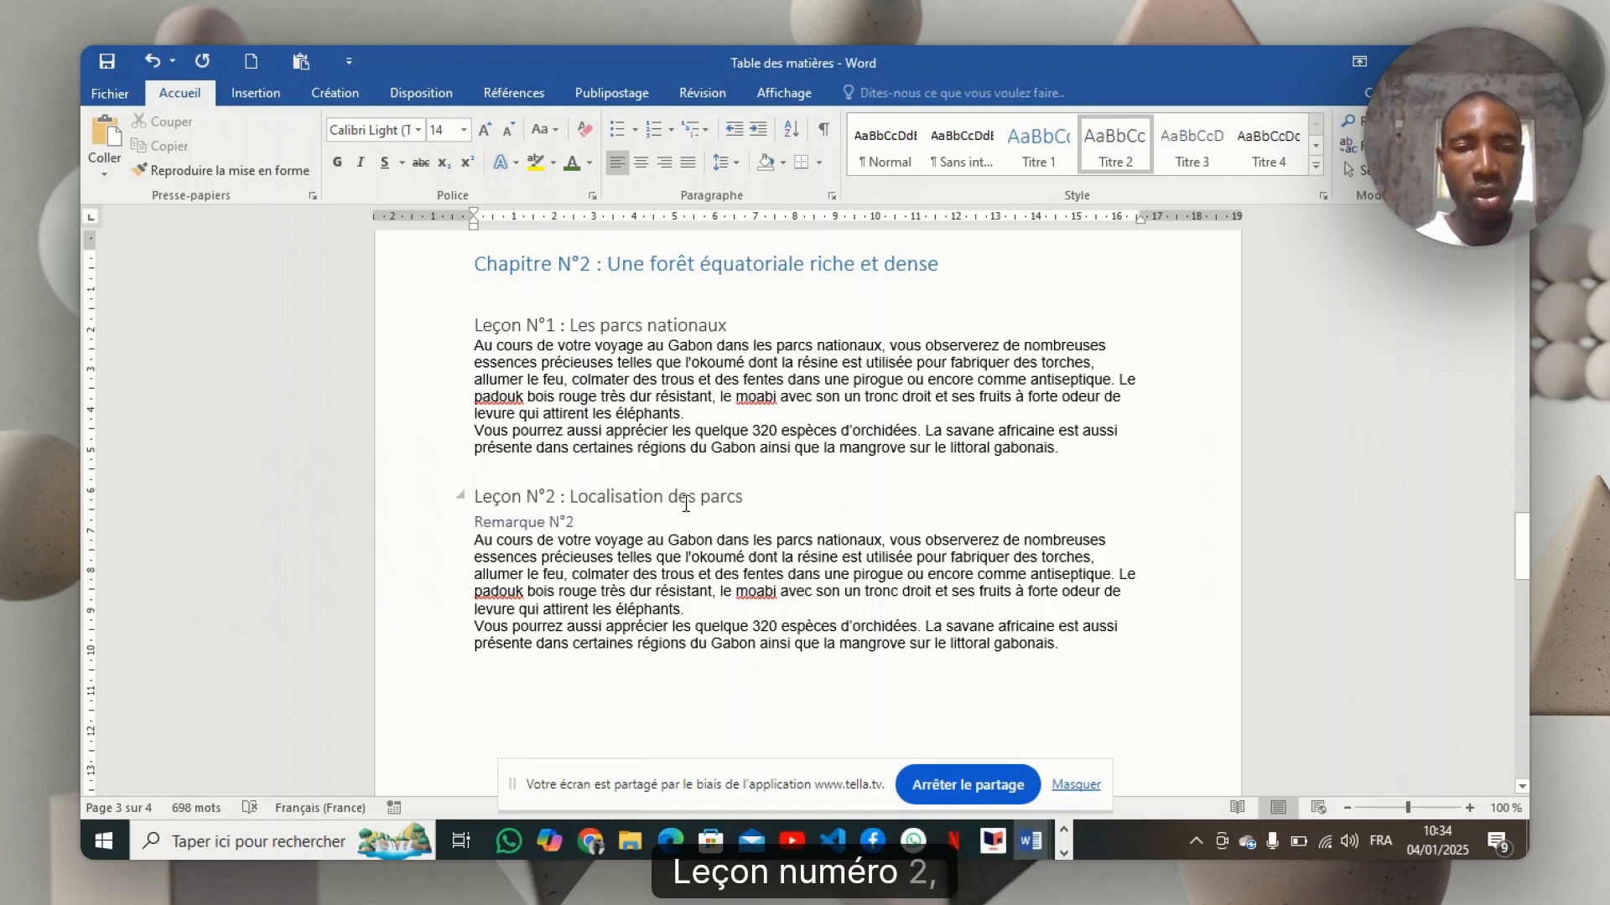
pyautogui.scroll(15, 687, 503)
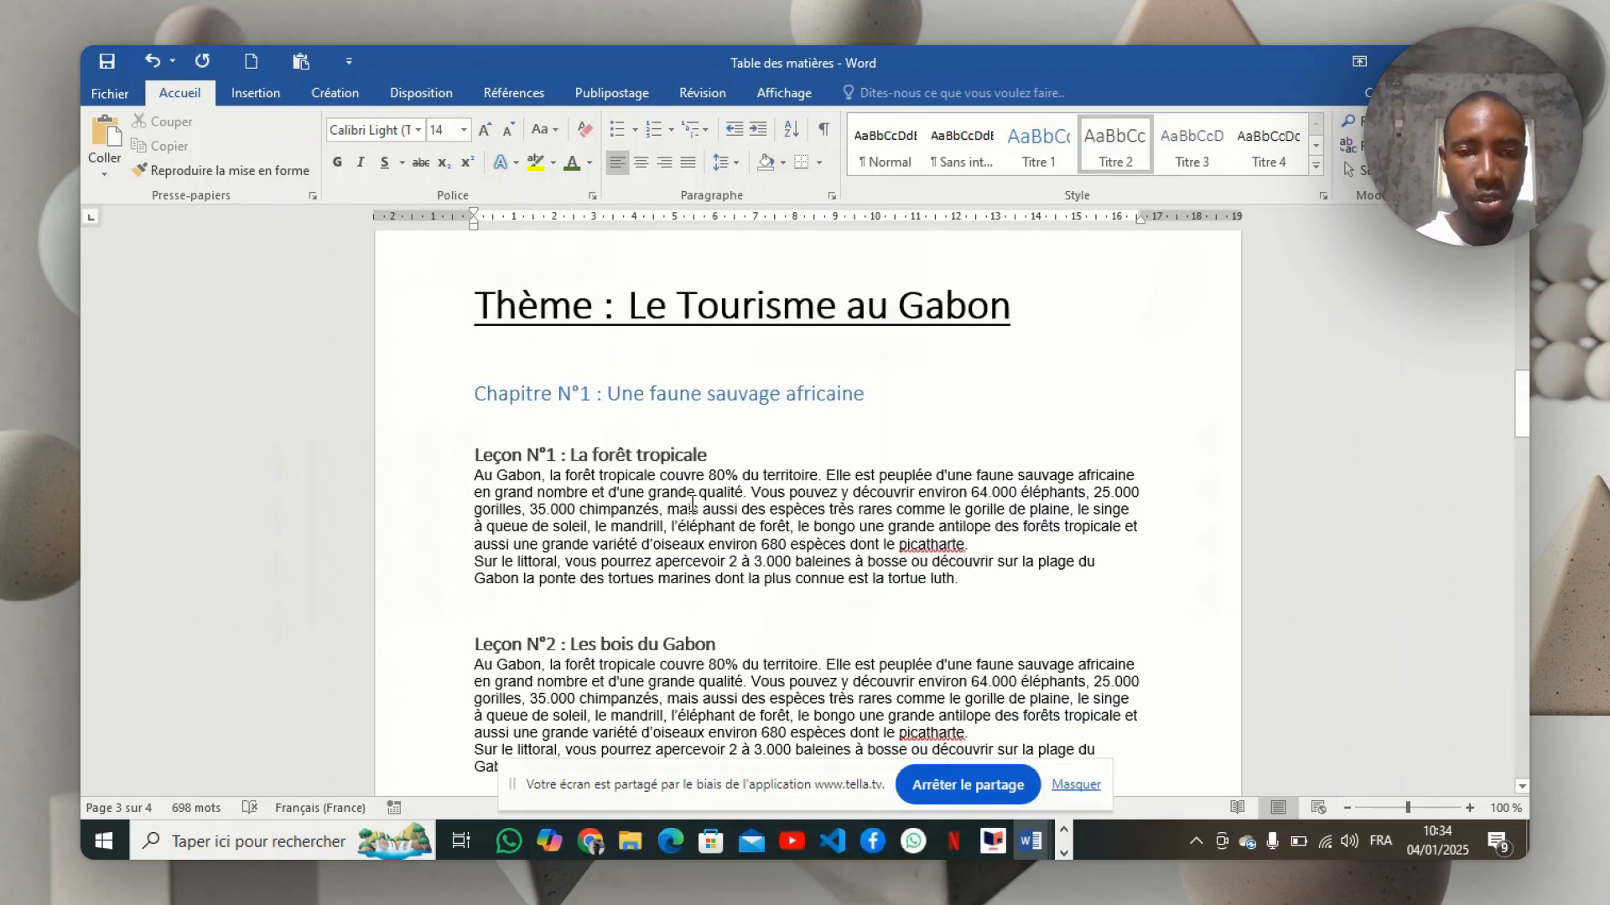
pyautogui.scroll(3, 692, 503)
pyautogui.scroll(-1, 692, 503)
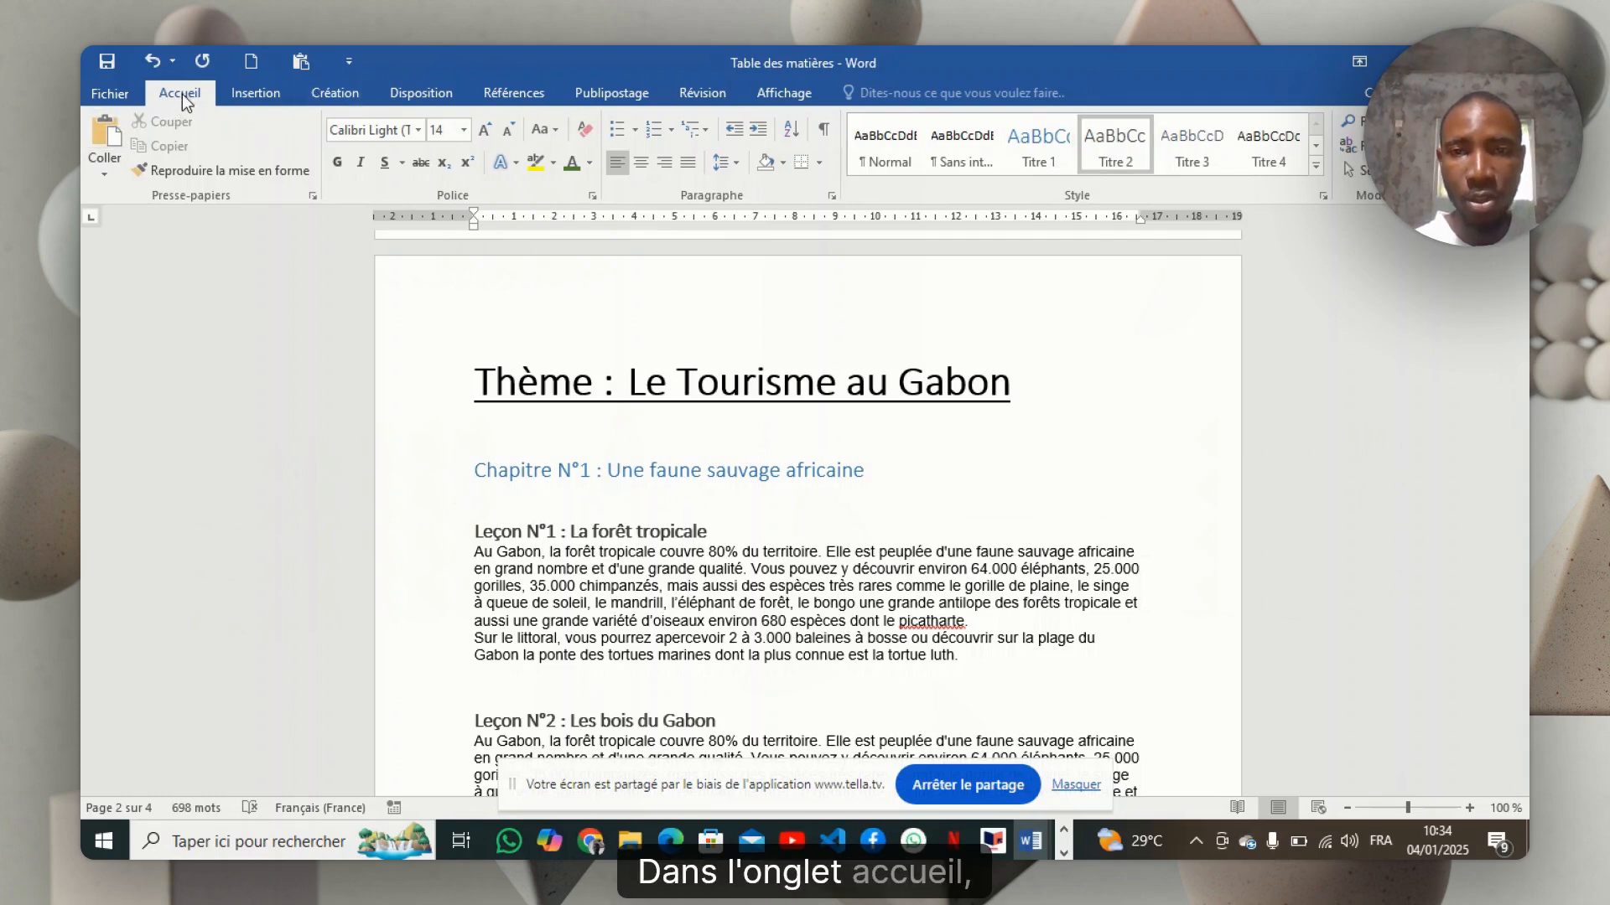
pyautogui.click(1317, 173)
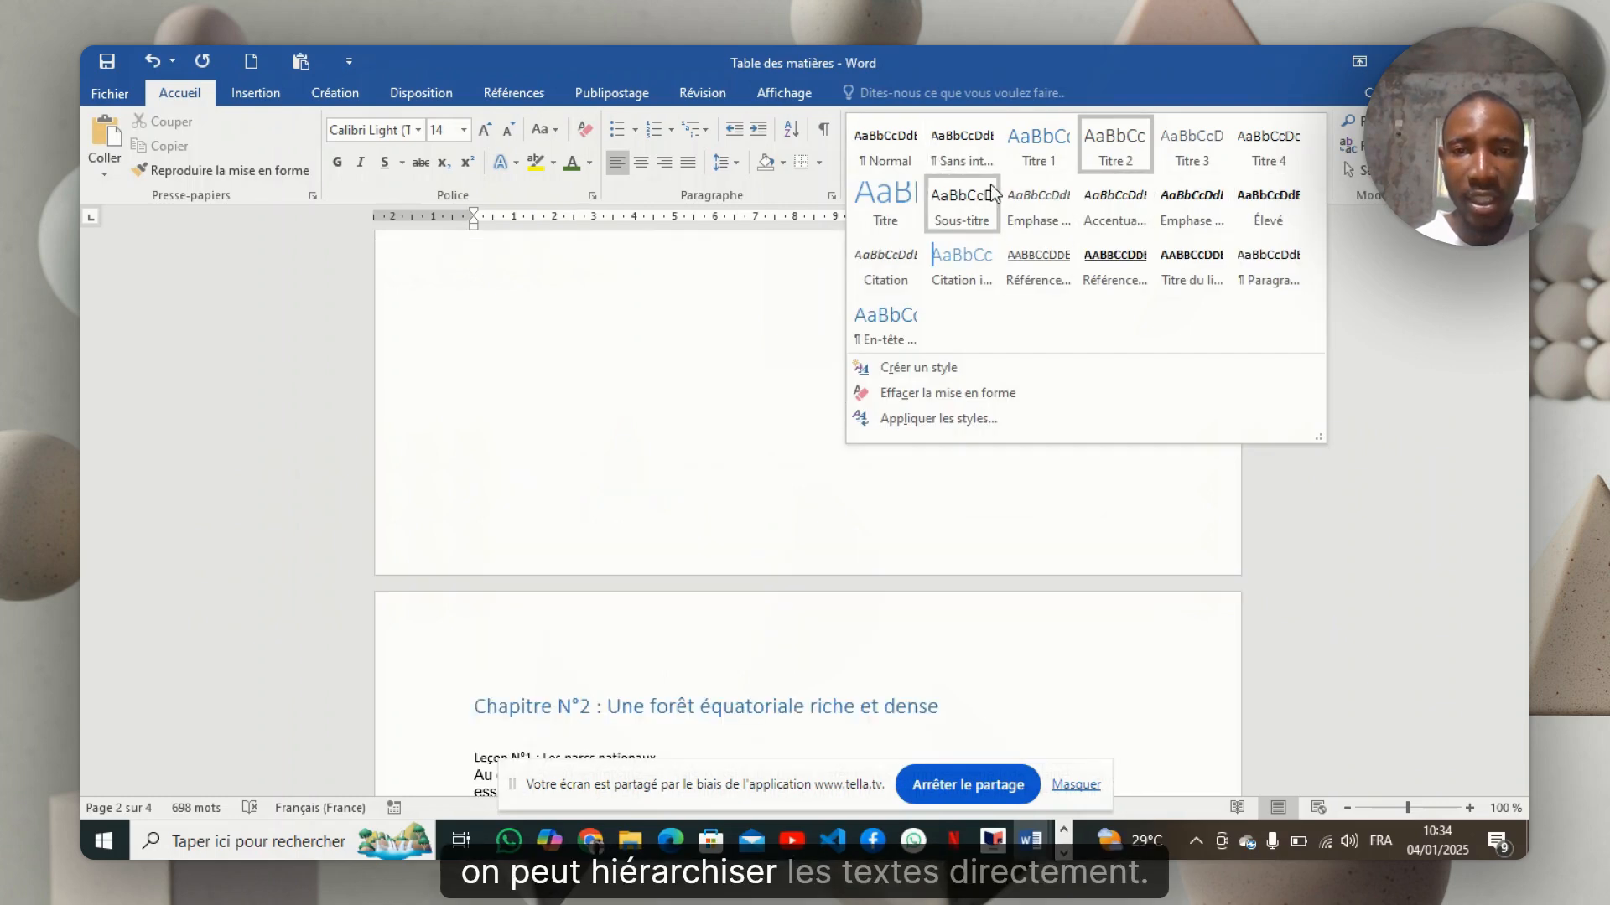
pyautogui.click(1039, 486)
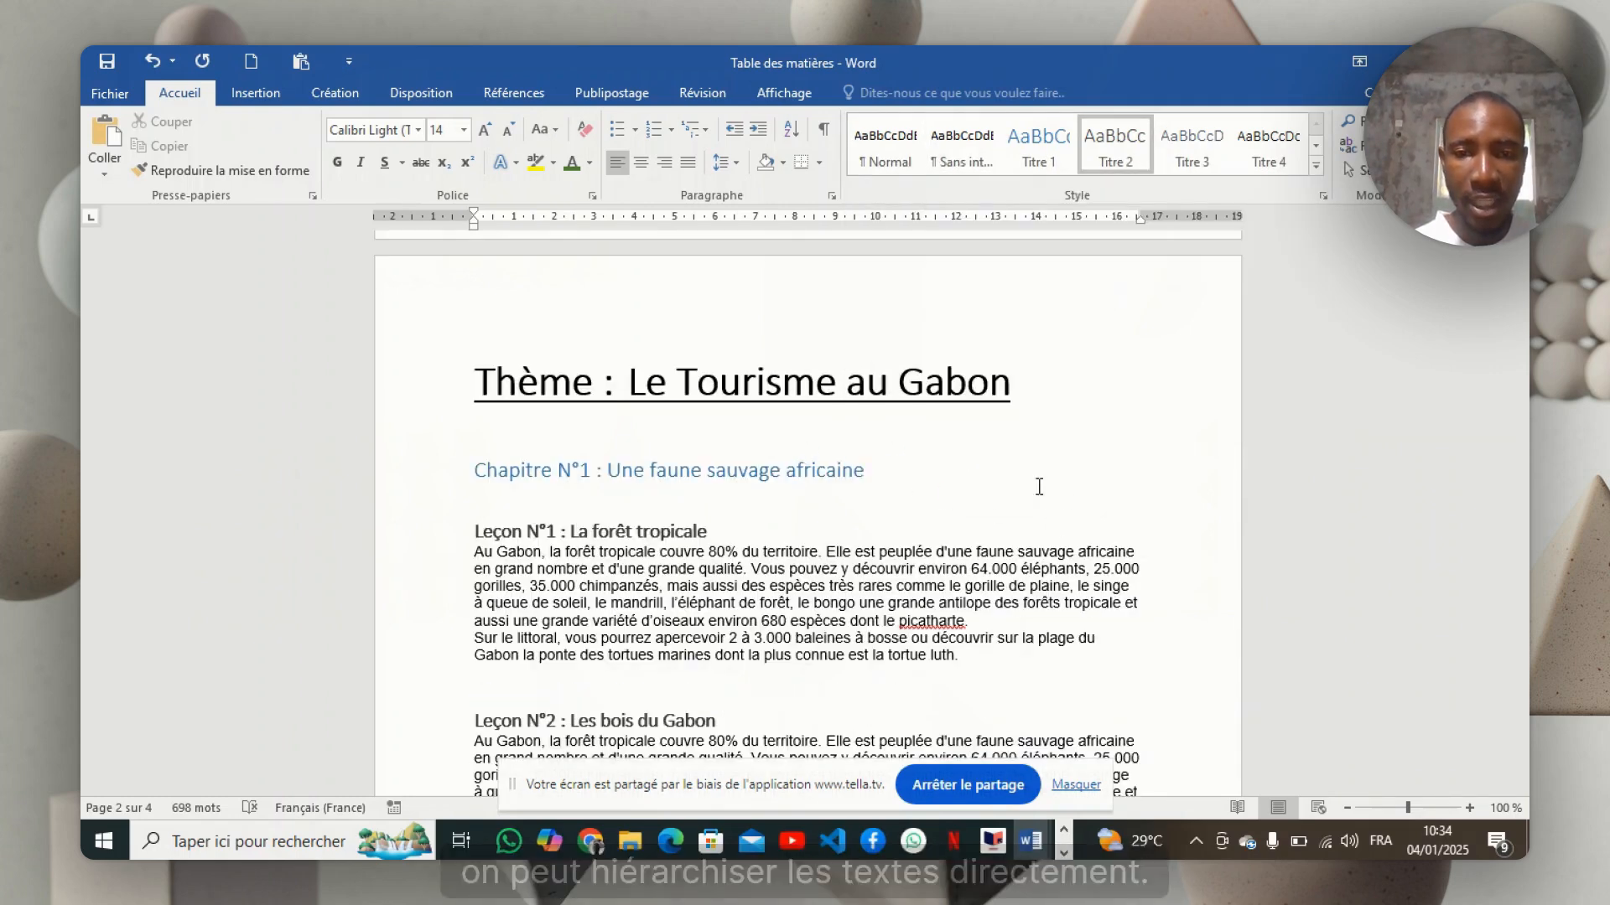
# - Apply the Titre 1 style to the line "Thème : Le Tourisme au Gabon"
pyautogui.moveTo(1016, 384); pyautogui.dragTo(499, 390)
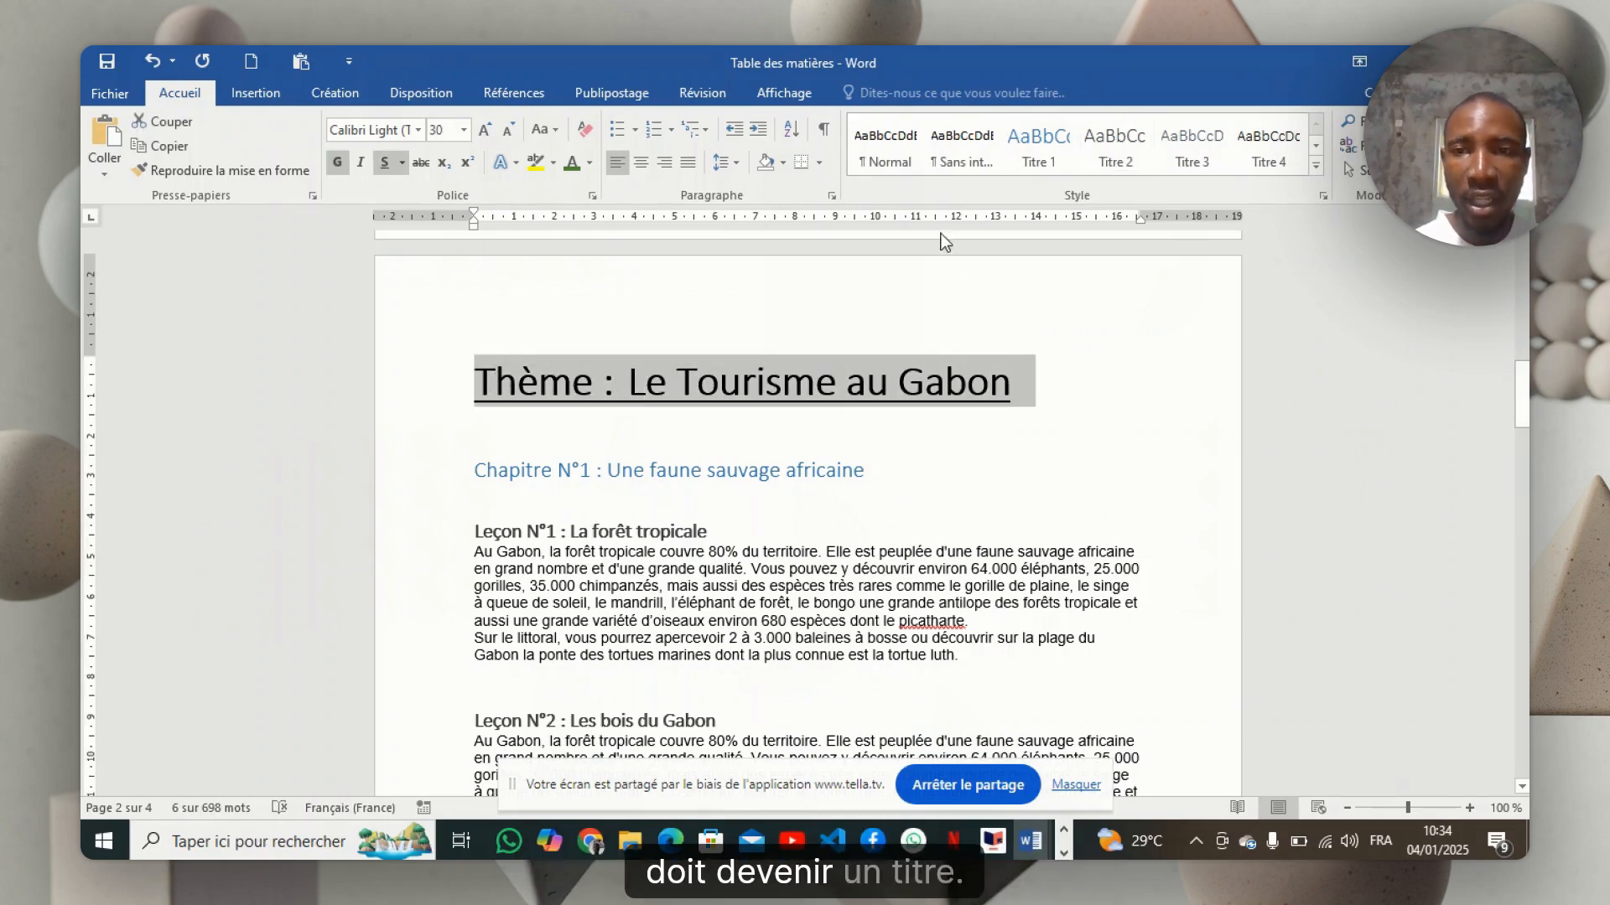
pyautogui.click(1037, 151)
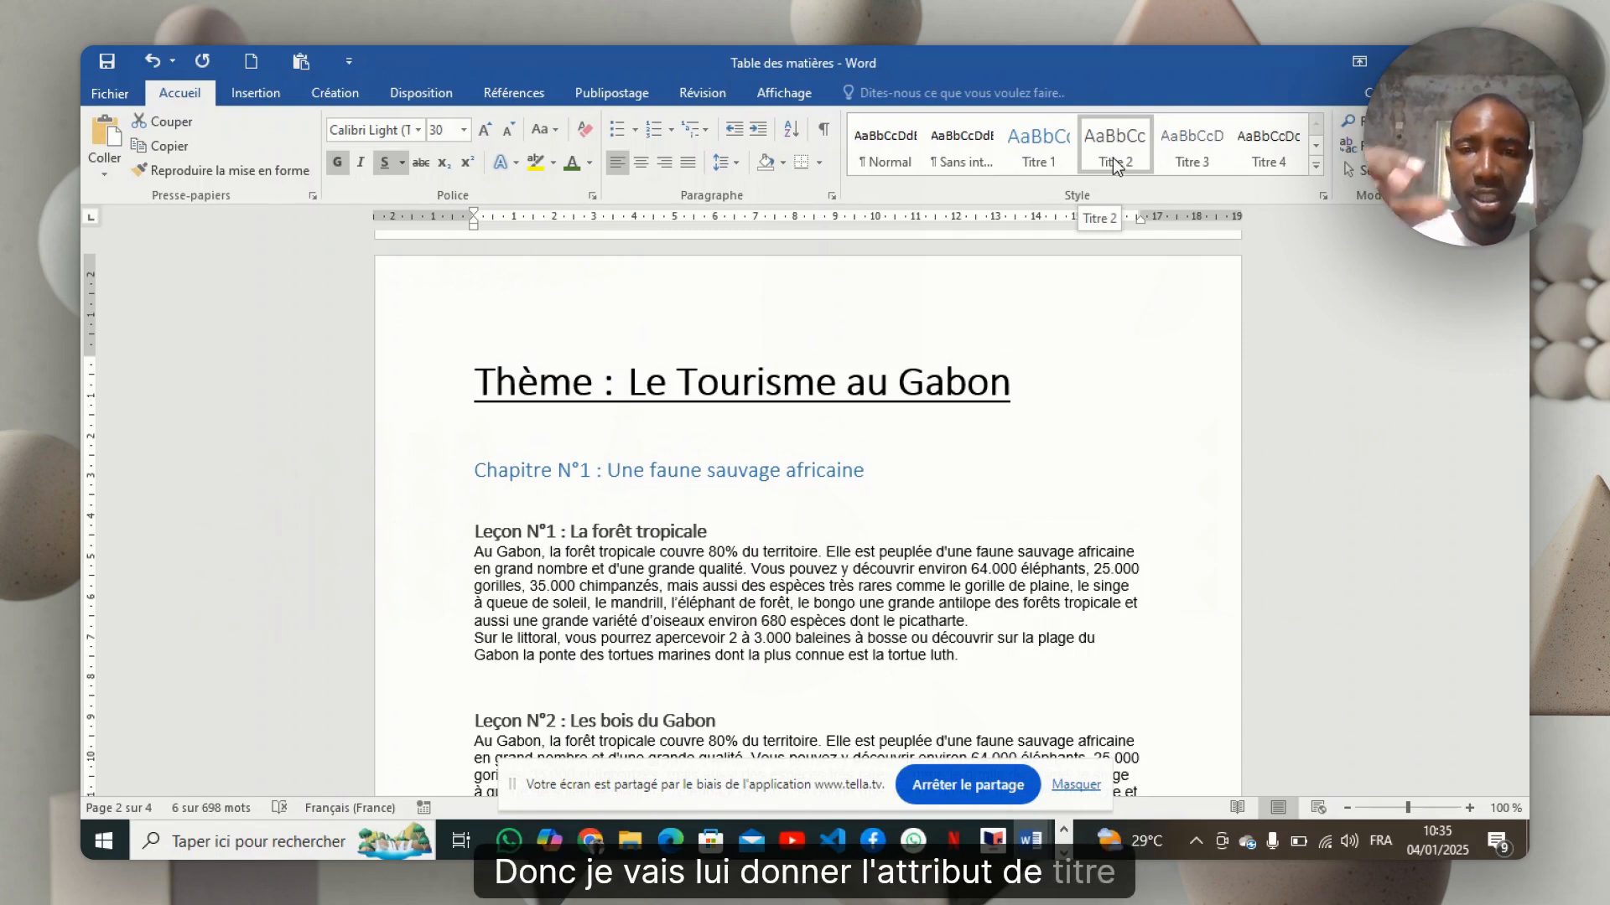
pyautogui.click(1059, 157)
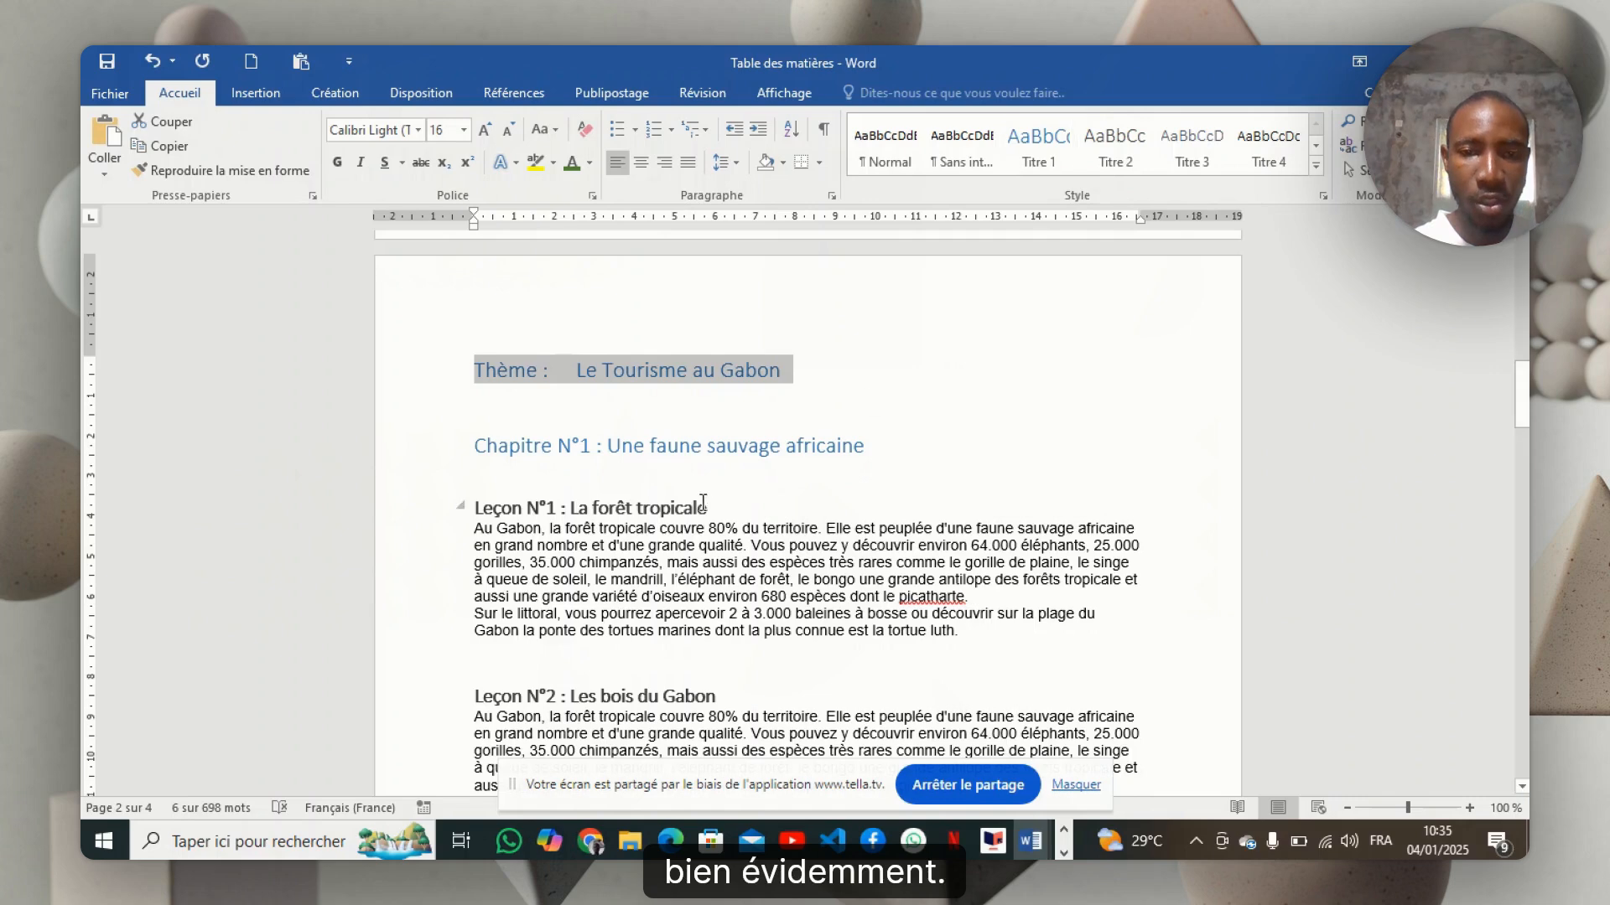
pyautogui.click(798, 378)
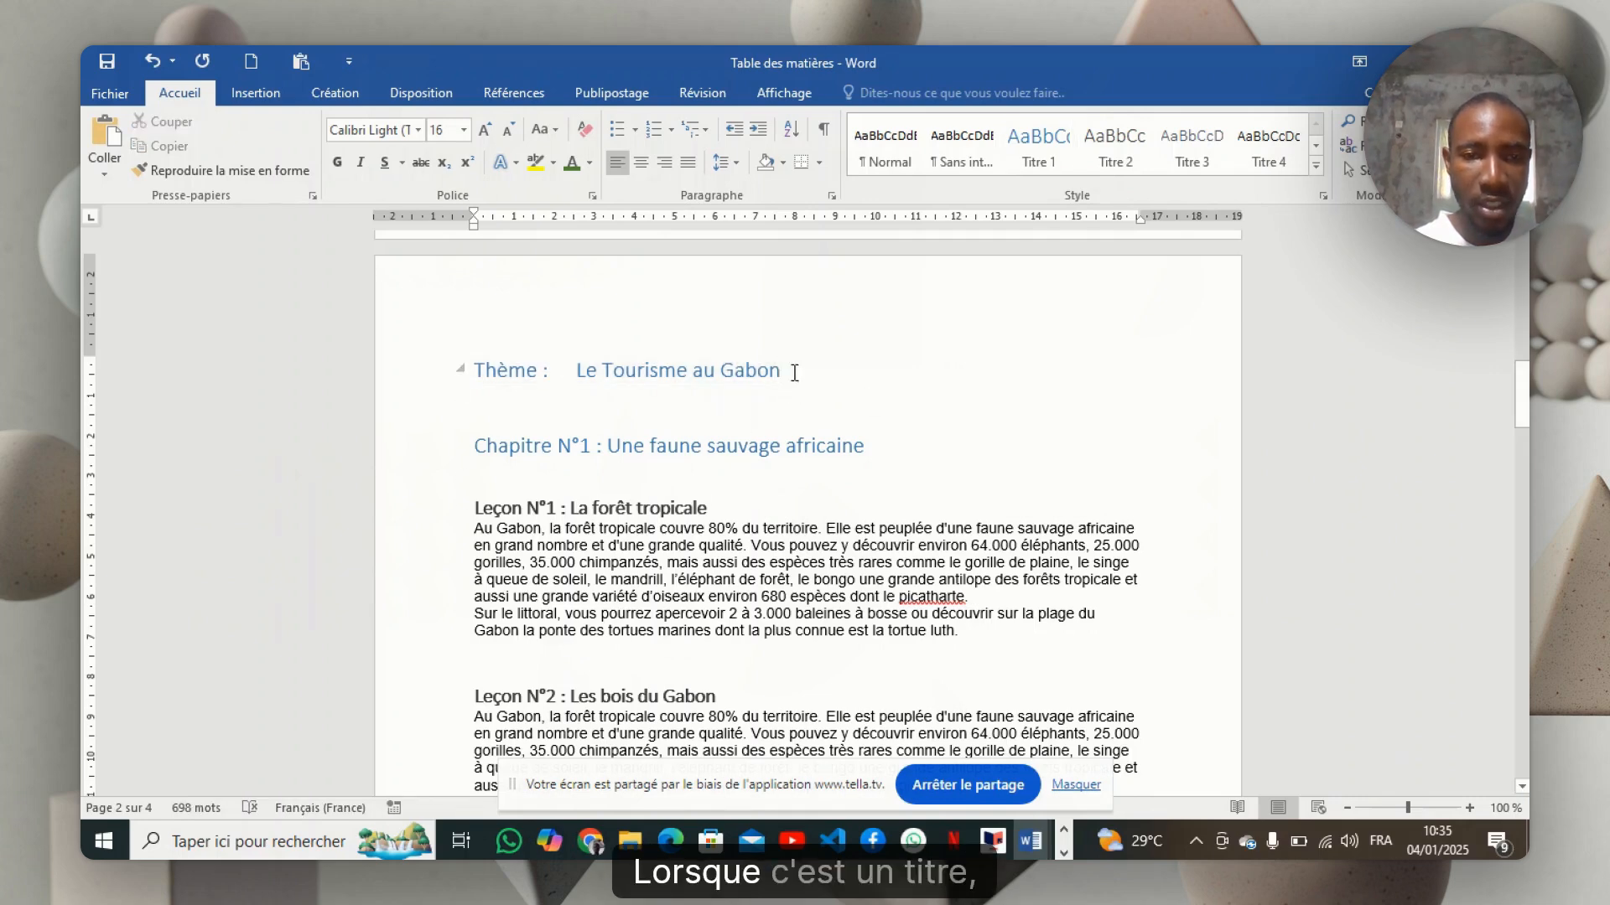
# - Set the font colour of the "Thème : Le Tourisme au Gabon" heading to Automatique and its size to 28
pyautogui.moveTo(798, 375); pyautogui.dragTo(453, 362)
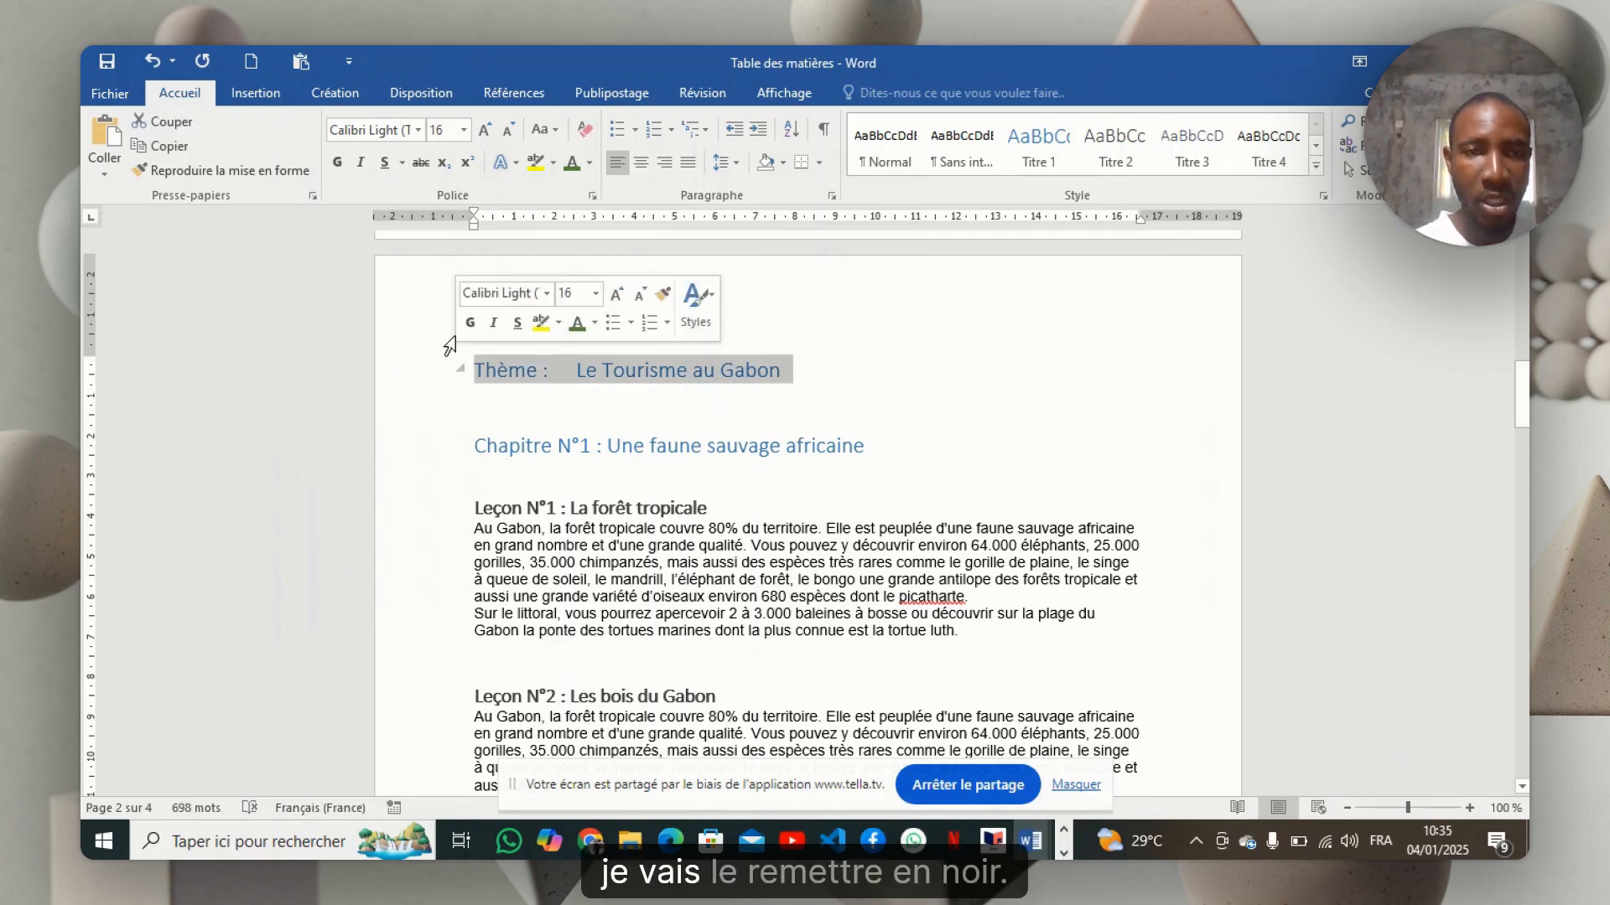
pyautogui.click(589, 163)
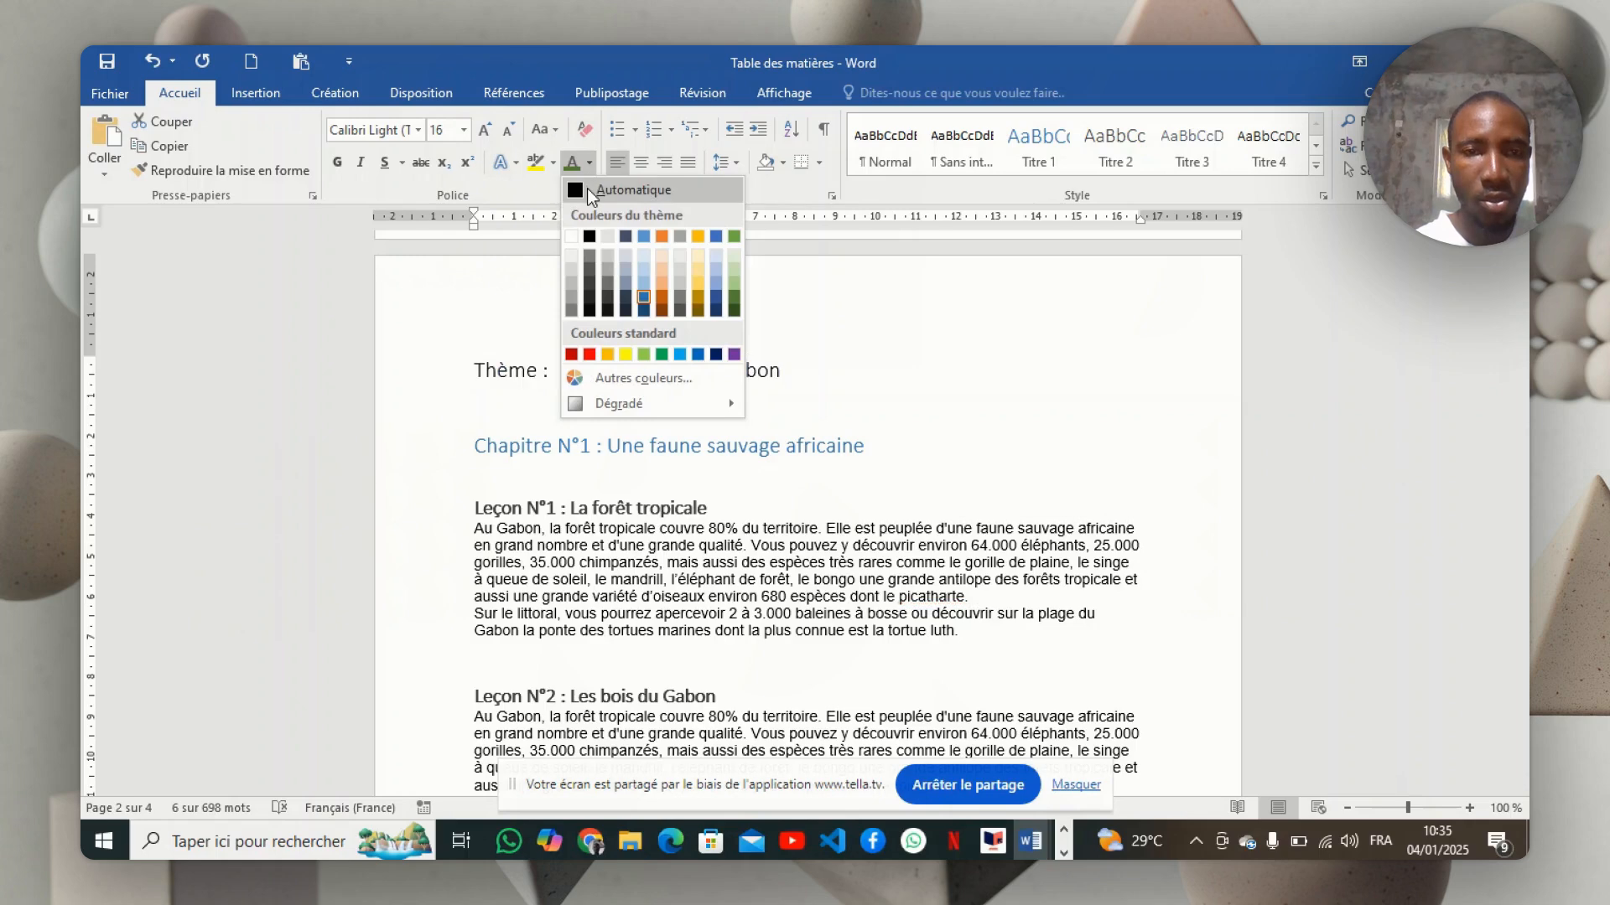
pyautogui.click(587, 188)
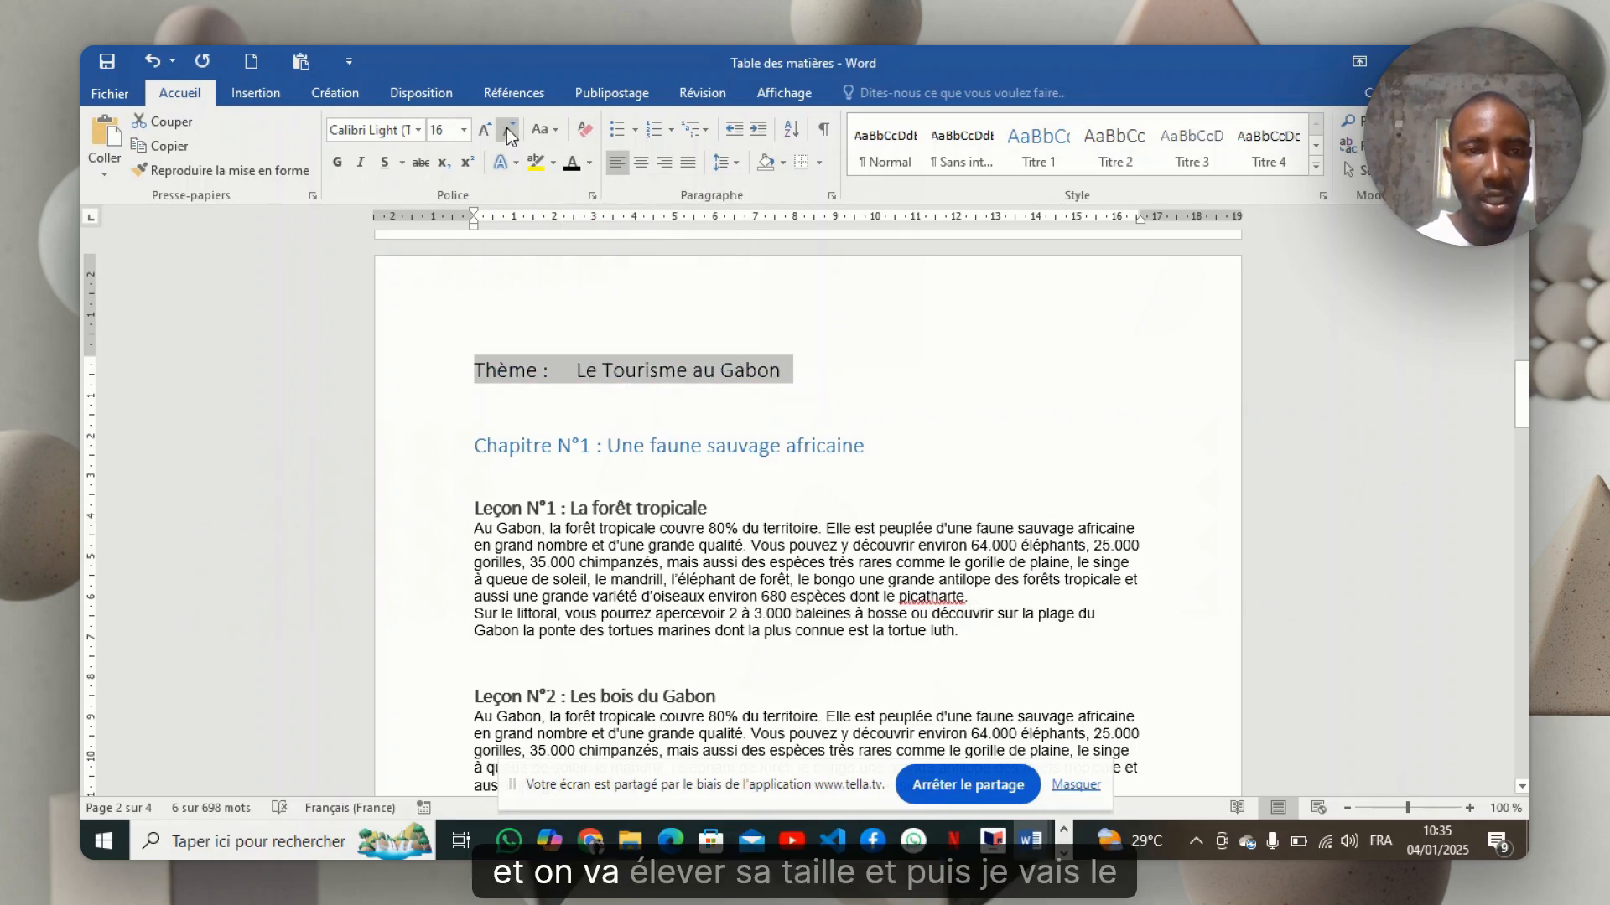
pyautogui.click(486, 131)
pyautogui.click(485, 131)
pyautogui.click(486, 130)
pyautogui.click(485, 131)
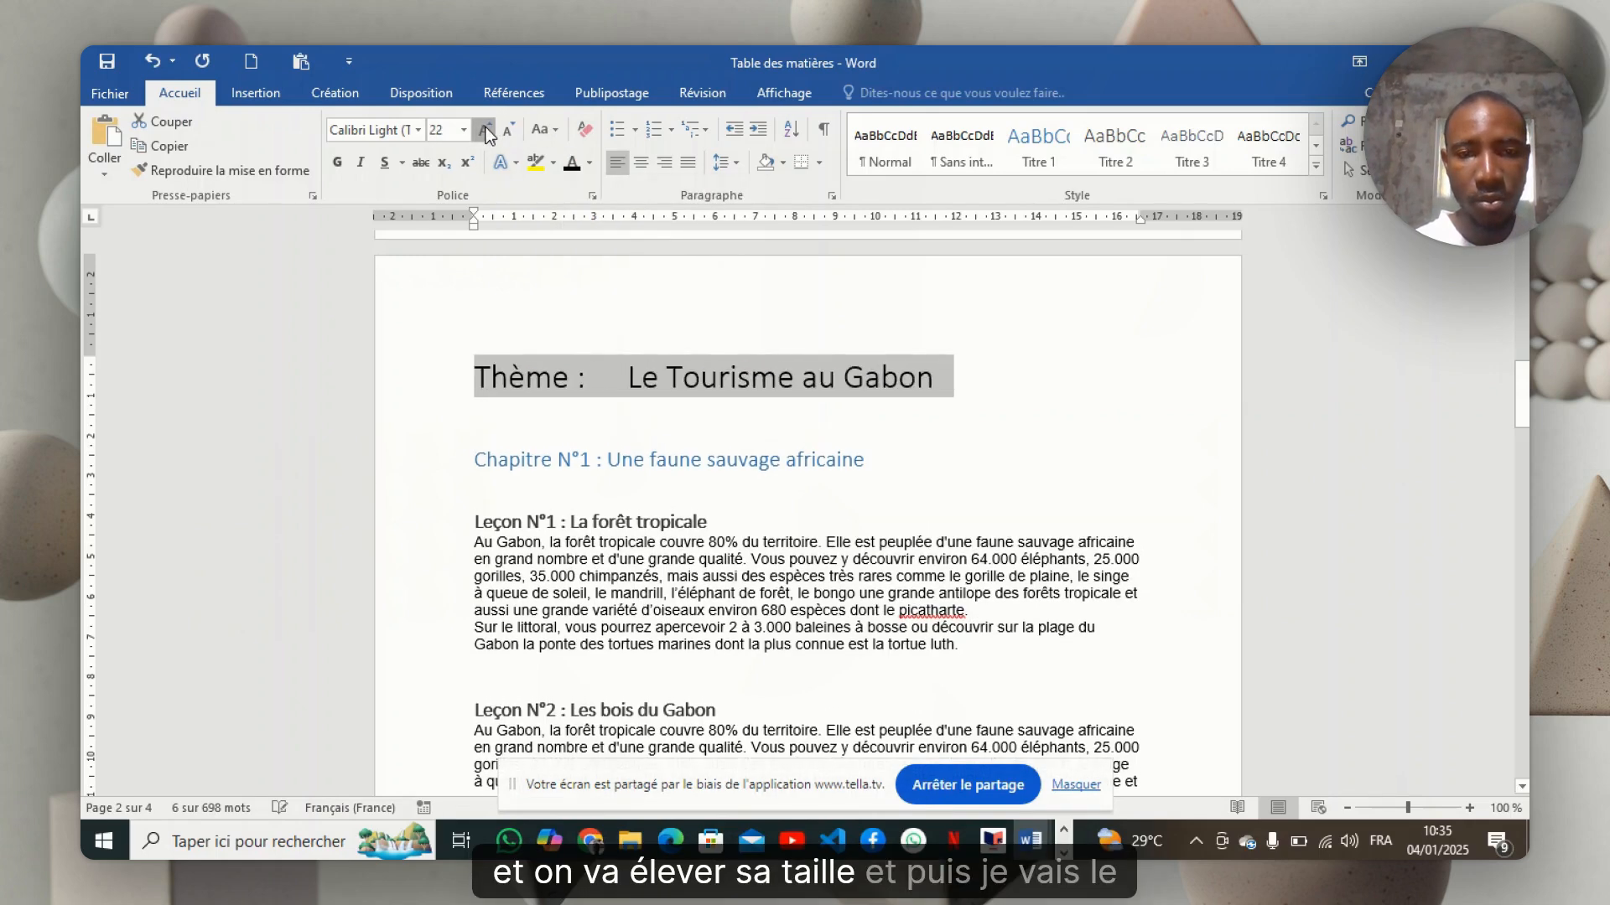
pyautogui.click(486, 132)
pyautogui.click(487, 132)
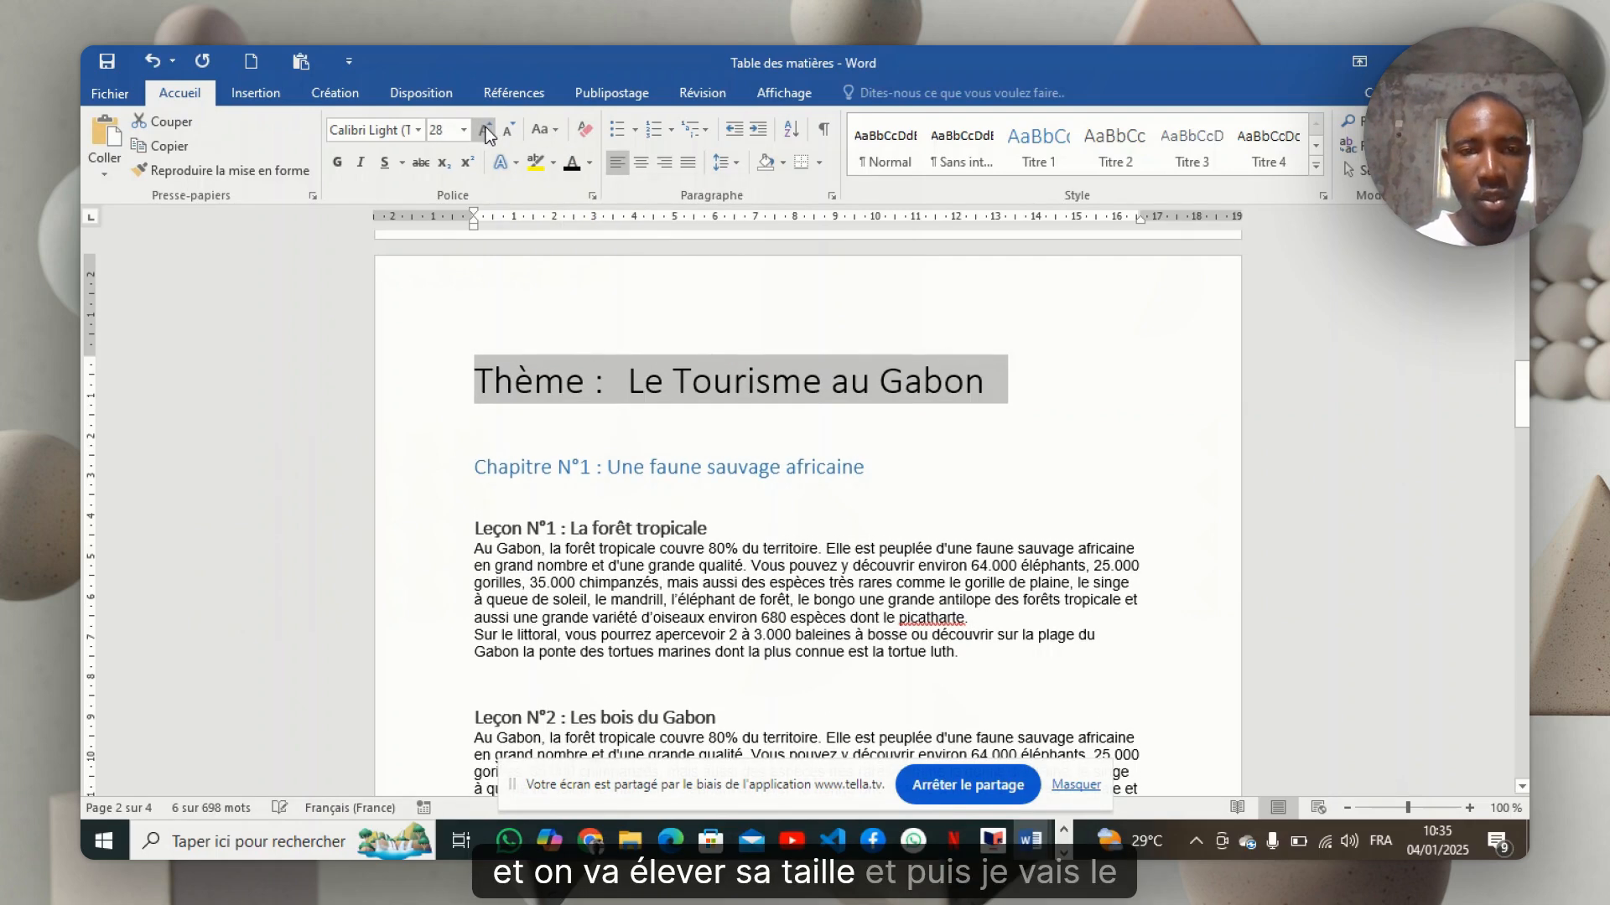
# - Make the "Thème : Le Tourisme au Gabon" heading bold and underlined
pyautogui.click(339, 168)
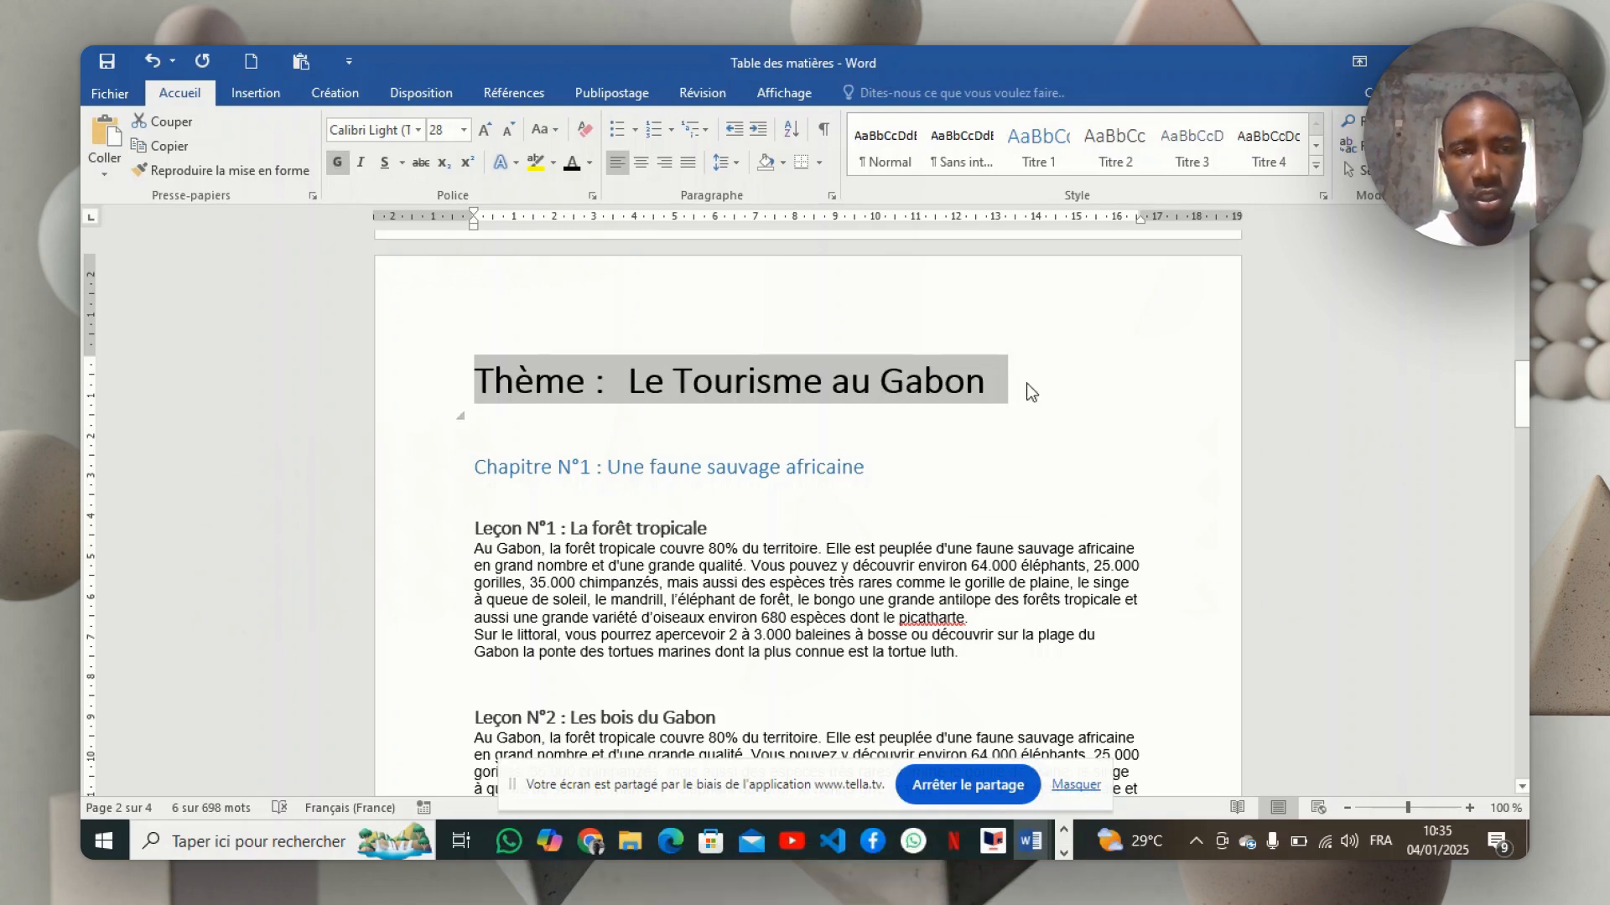
pyautogui.click(384, 164)
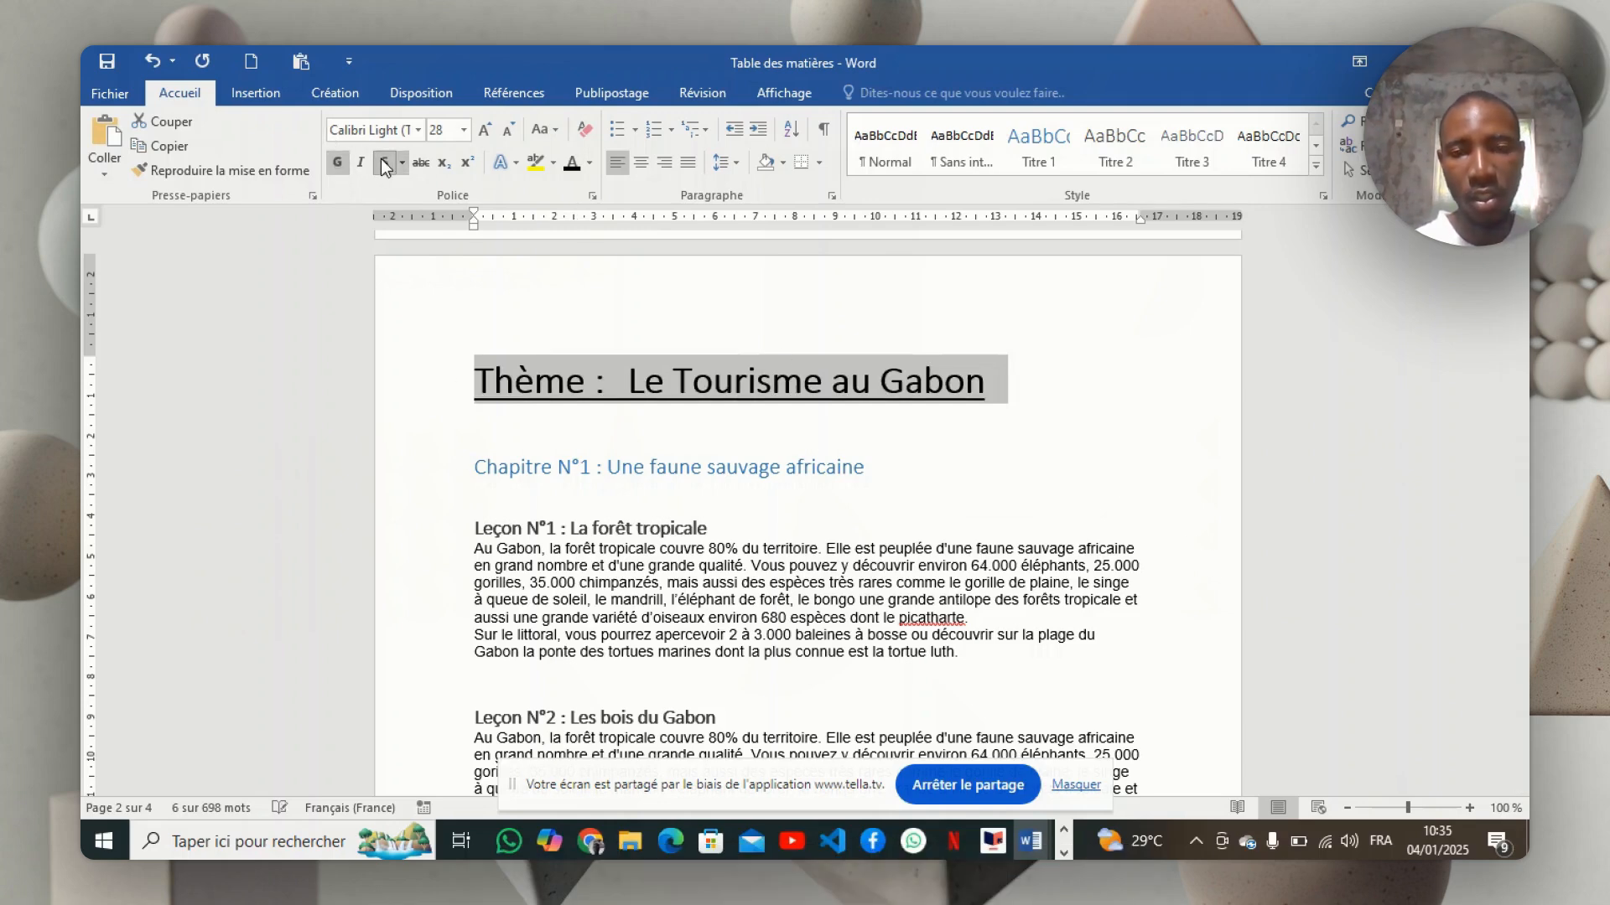
pyautogui.click(1012, 373)
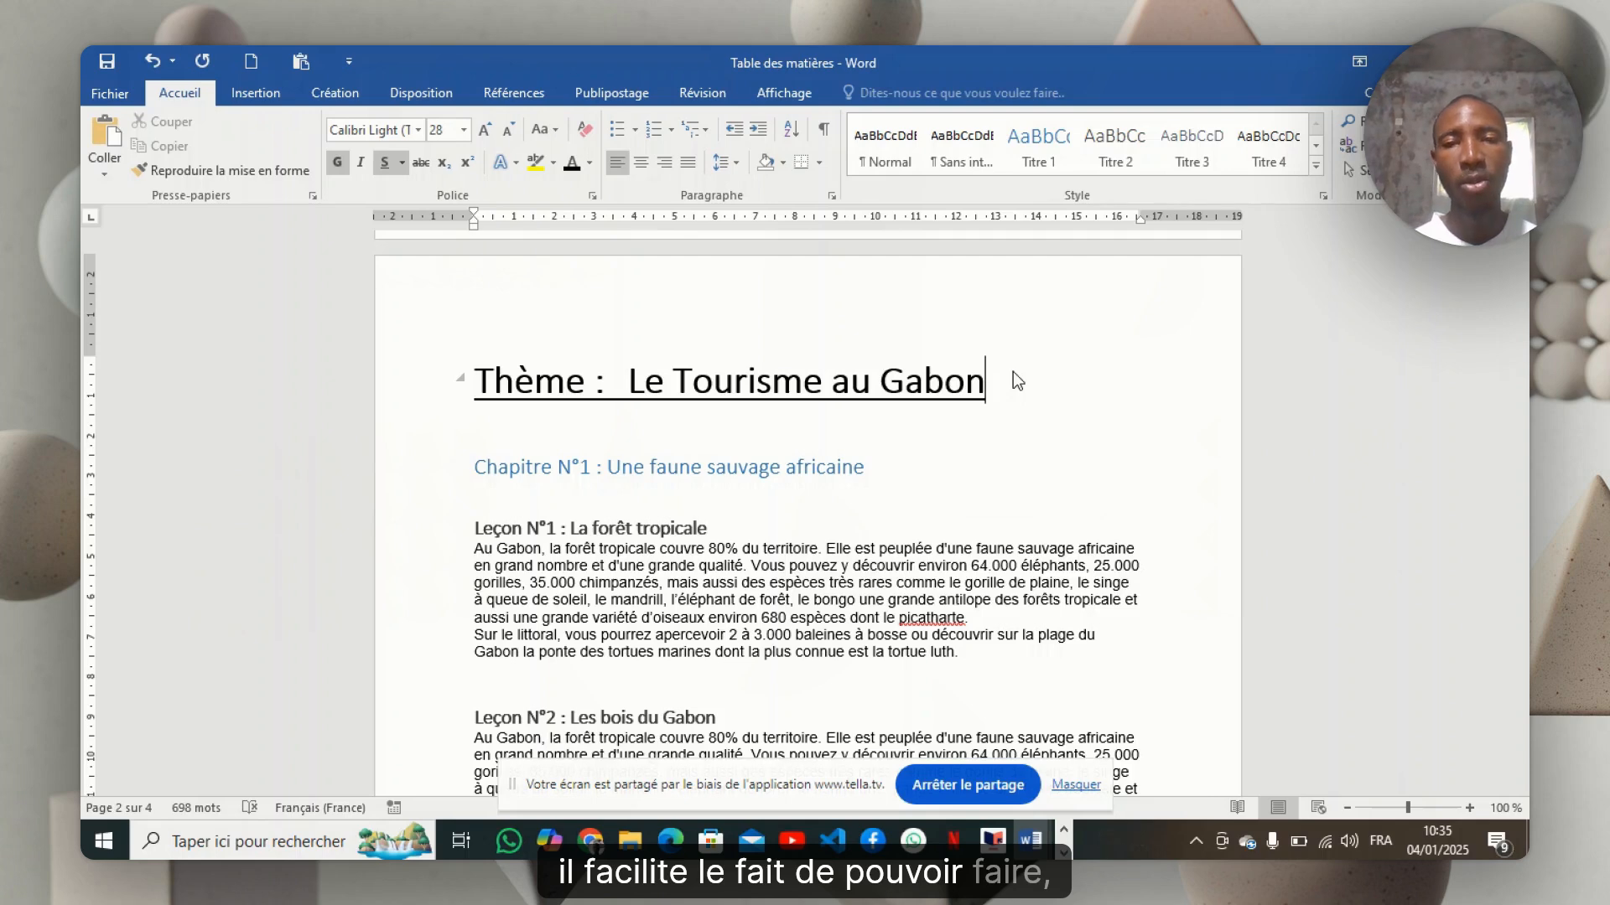
# - Update the whole table of contents on the first page, not only its page numbers
pyautogui.scroll(5, 1013, 370)
pyautogui.scroll(10, 1013, 370)
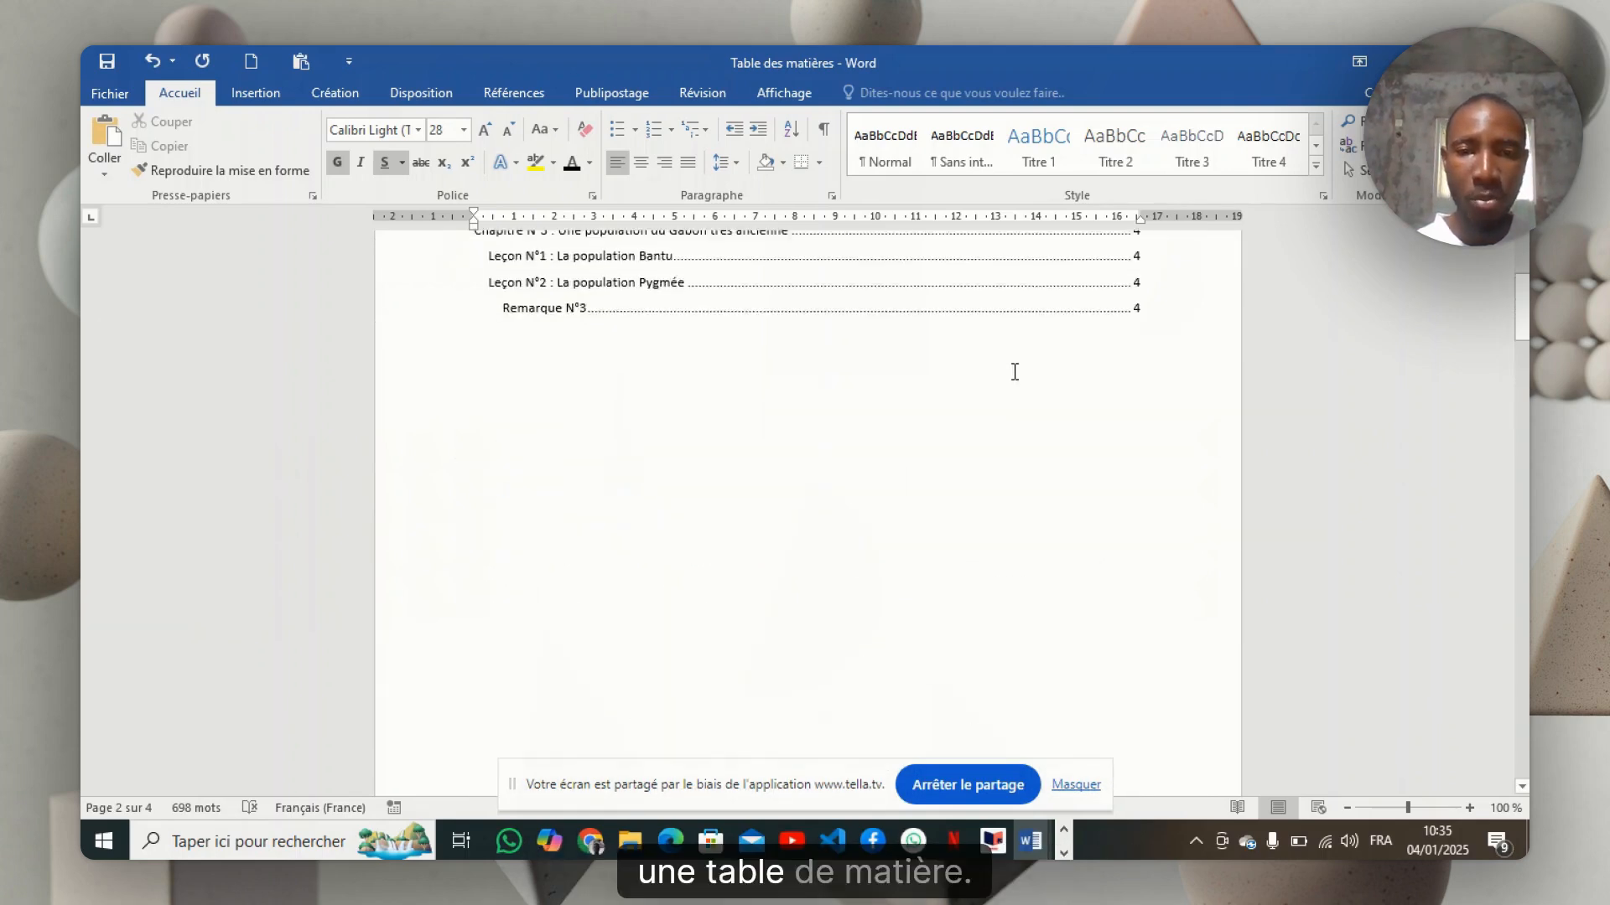
pyautogui.click(737, 402)
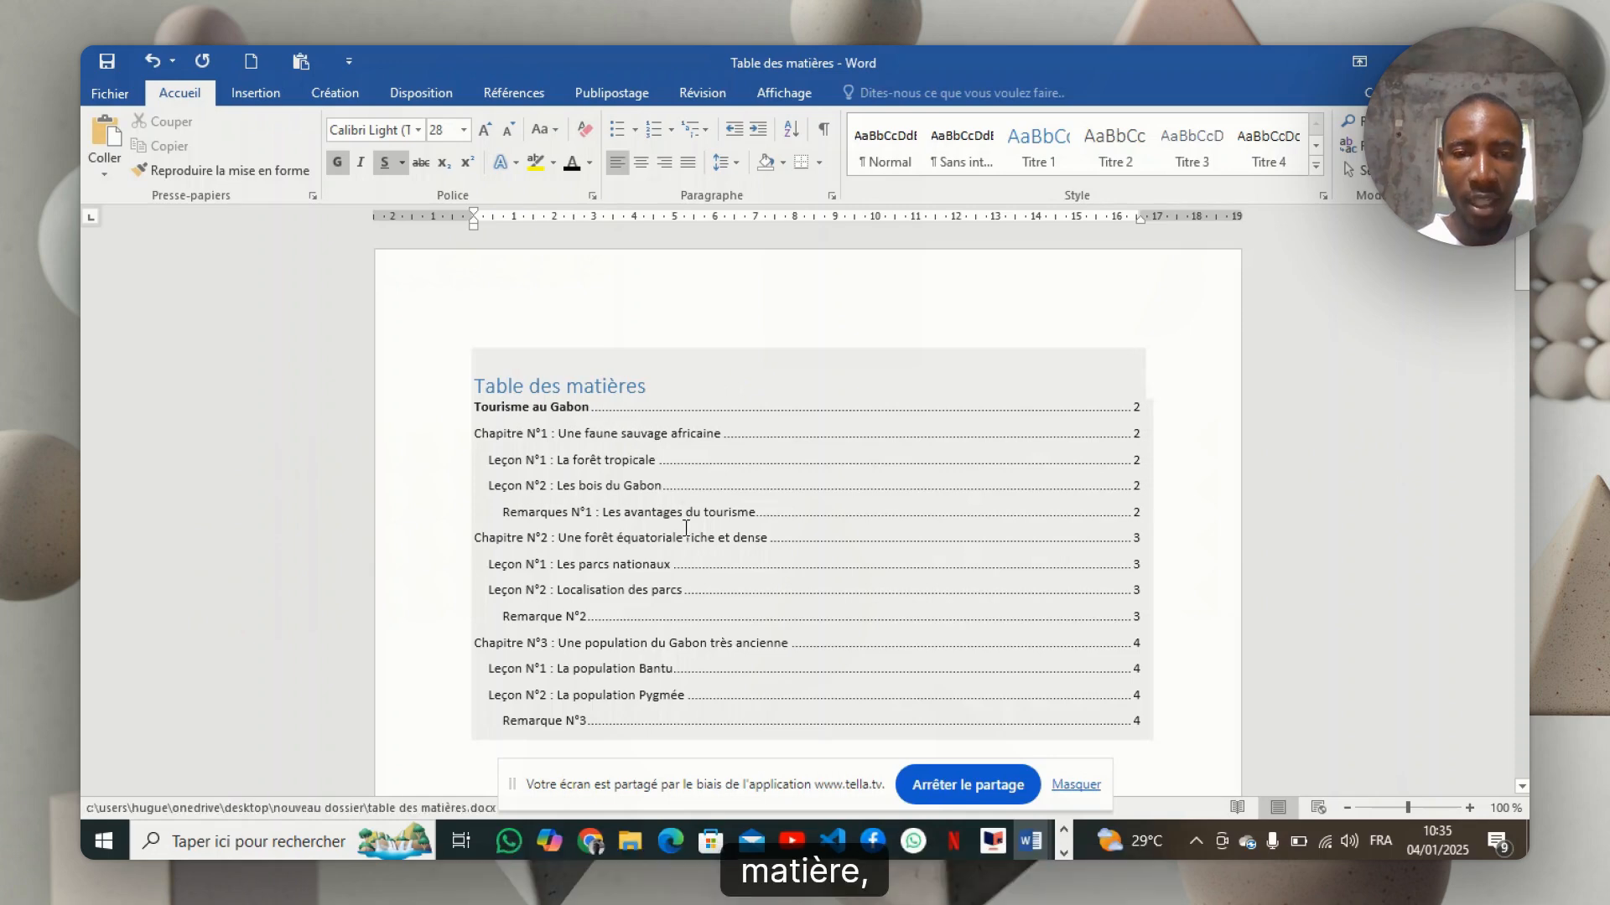
pyautogui.scroll(-3, 686, 528)
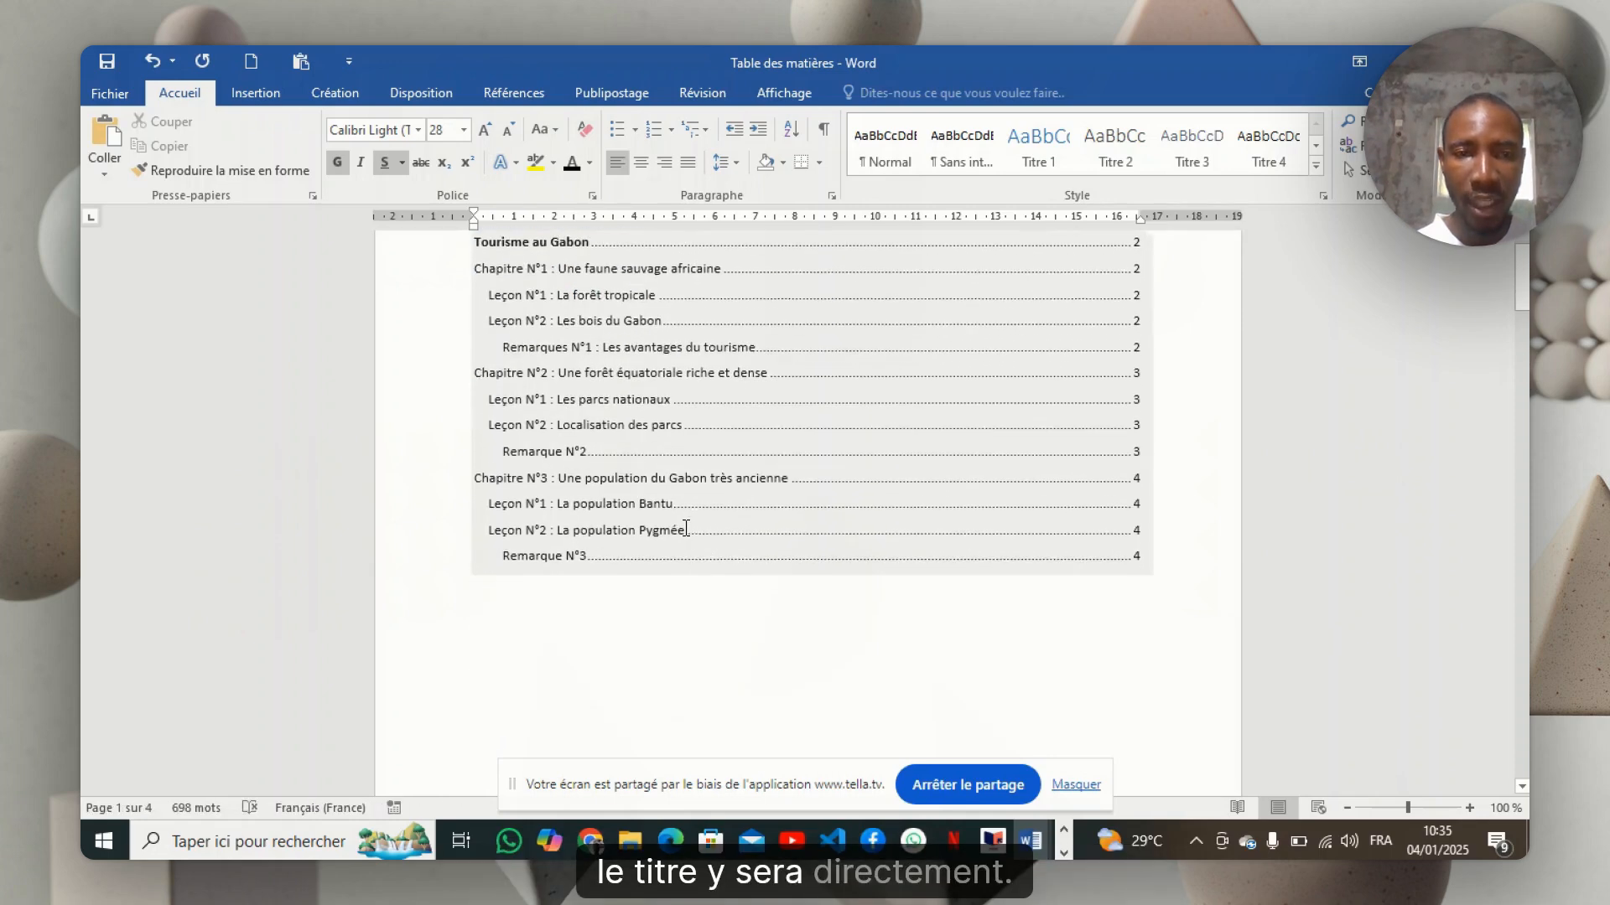
pyautogui.scroll(2, 685, 528)
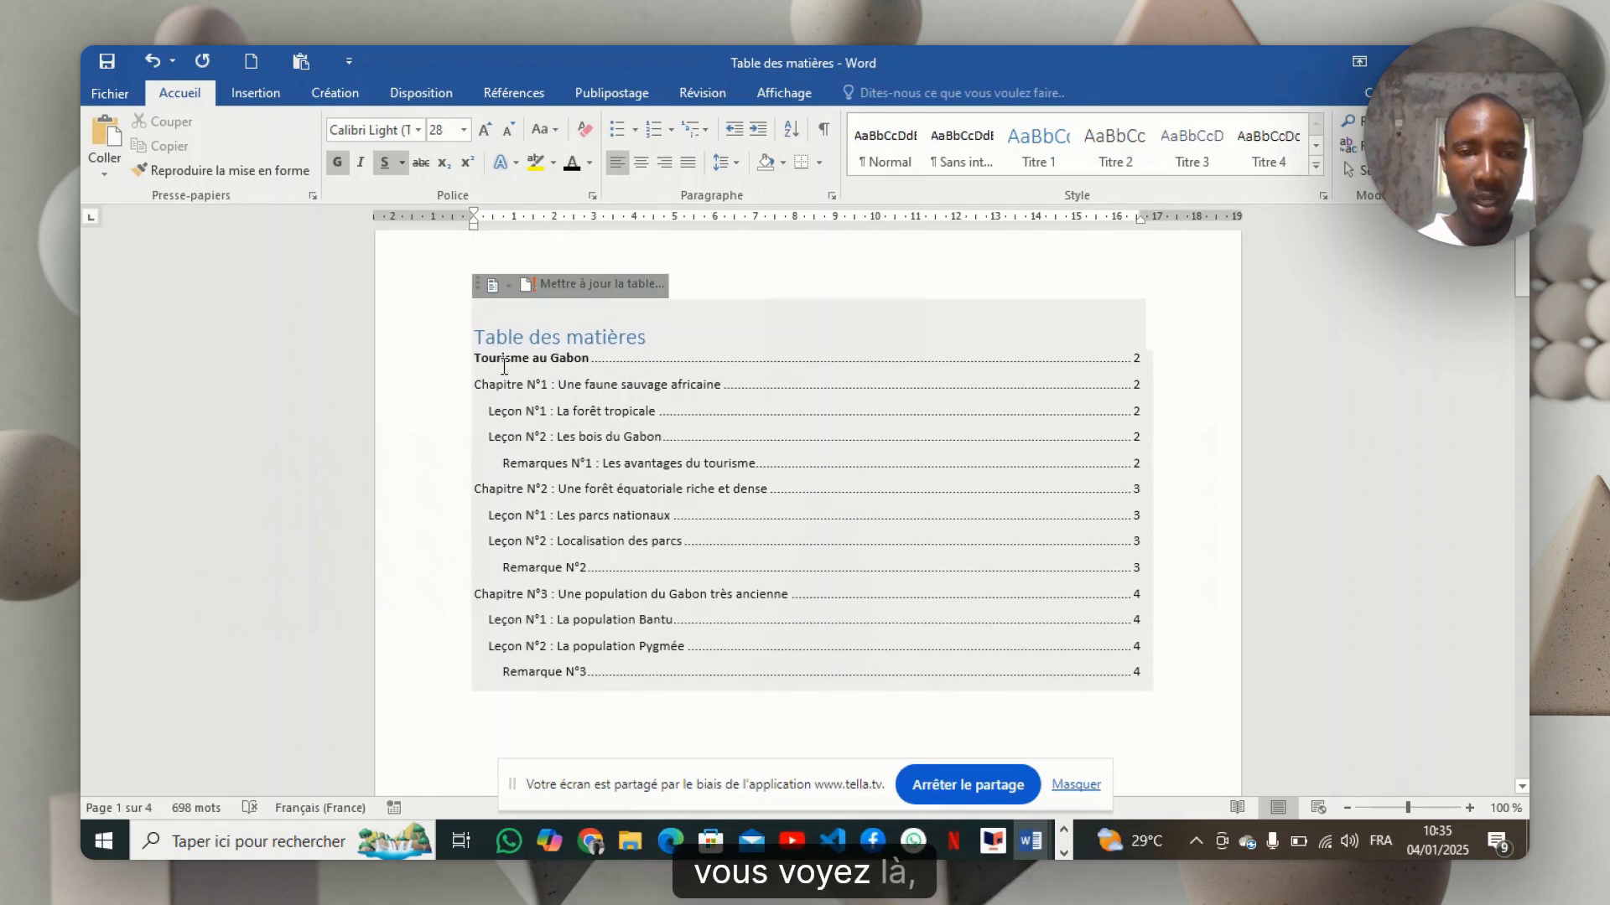
pyautogui.click(588, 359)
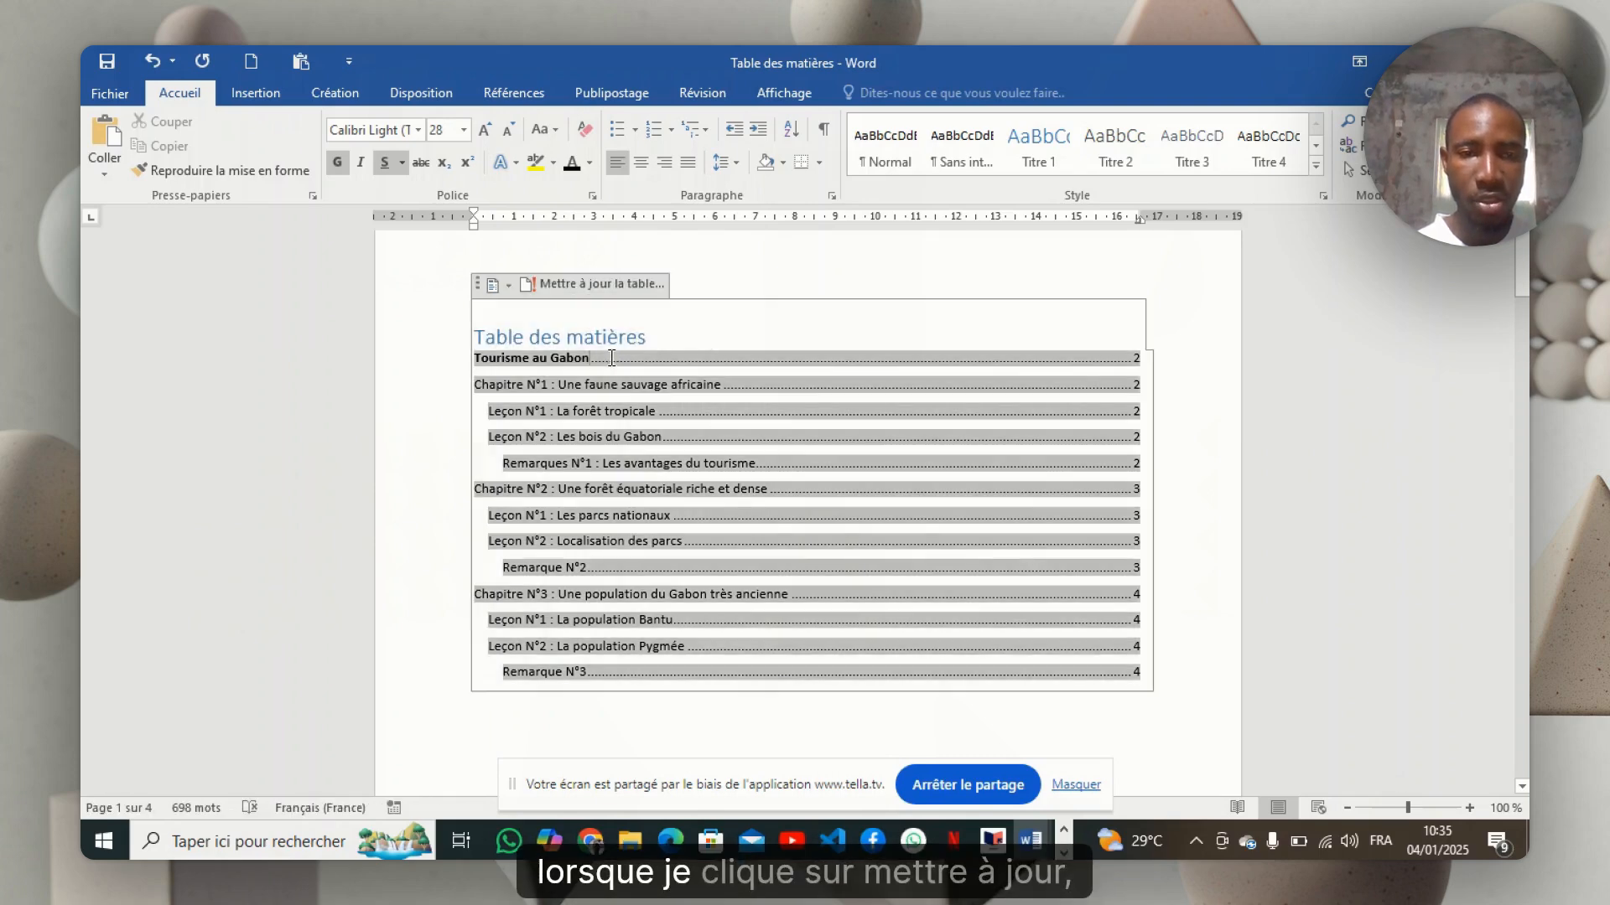
pyautogui.click(599, 283)
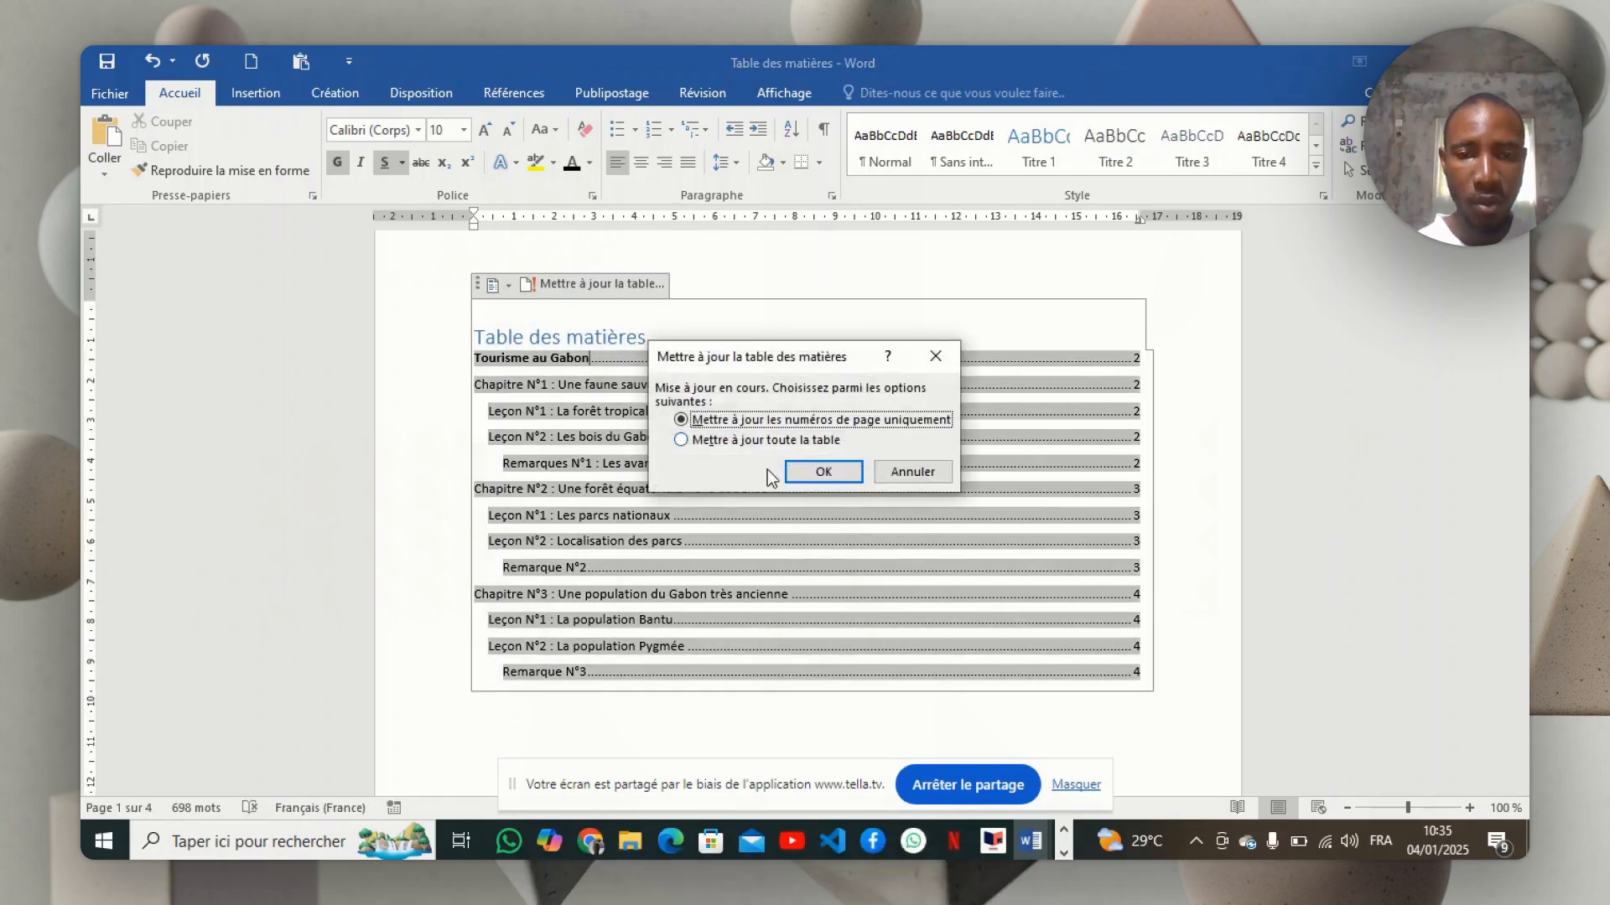
pyautogui.click(769, 441)
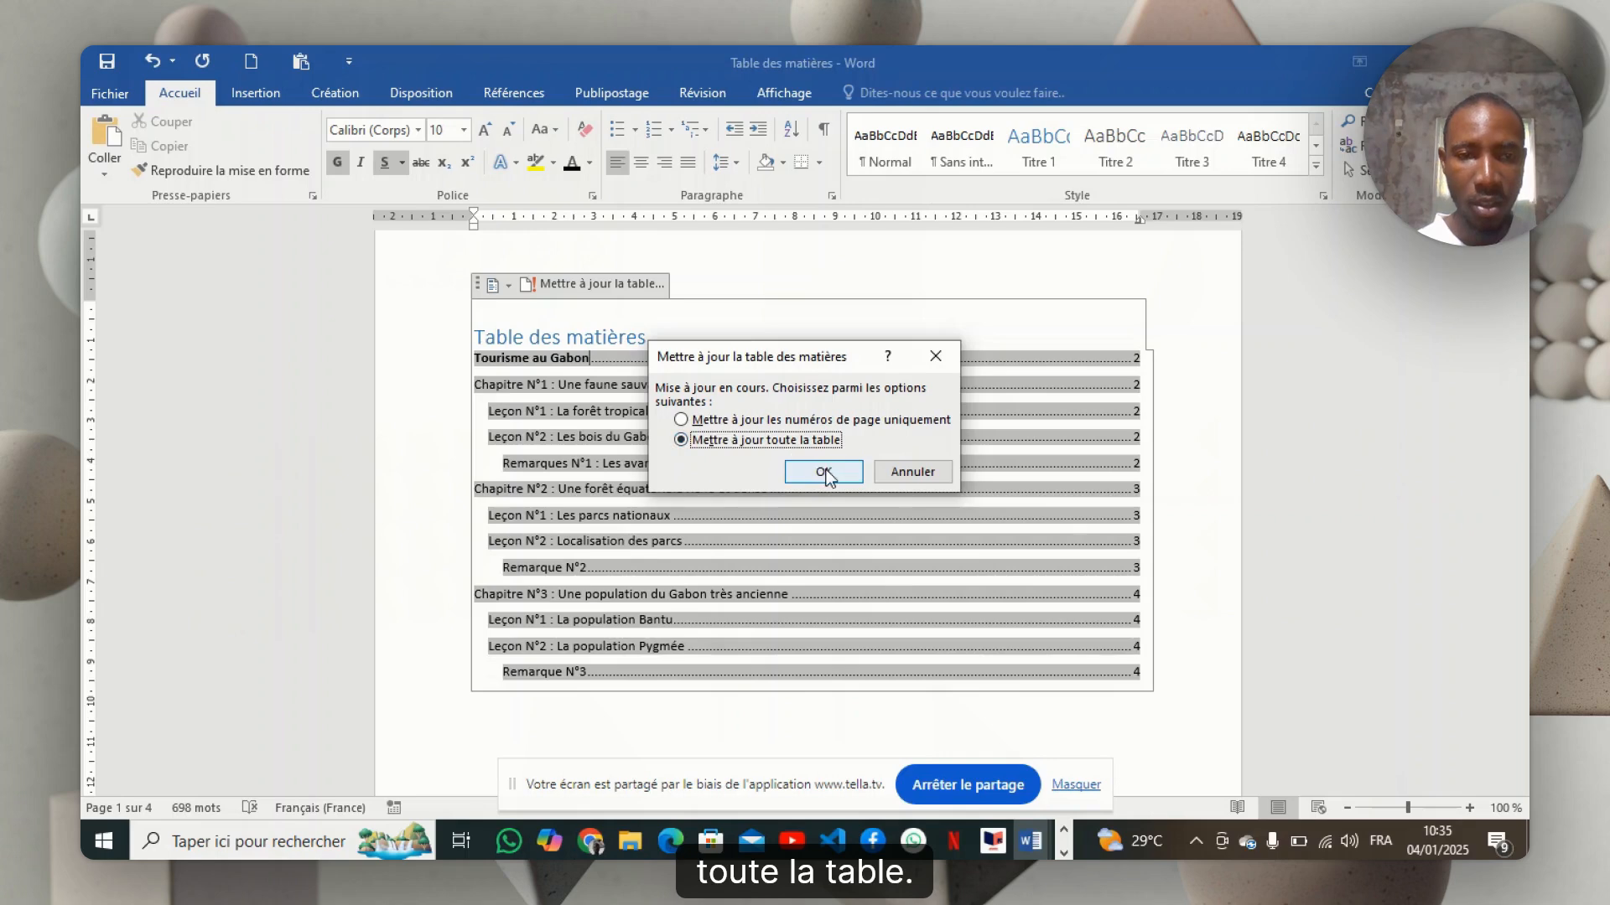
pyautogui.click(824, 470)
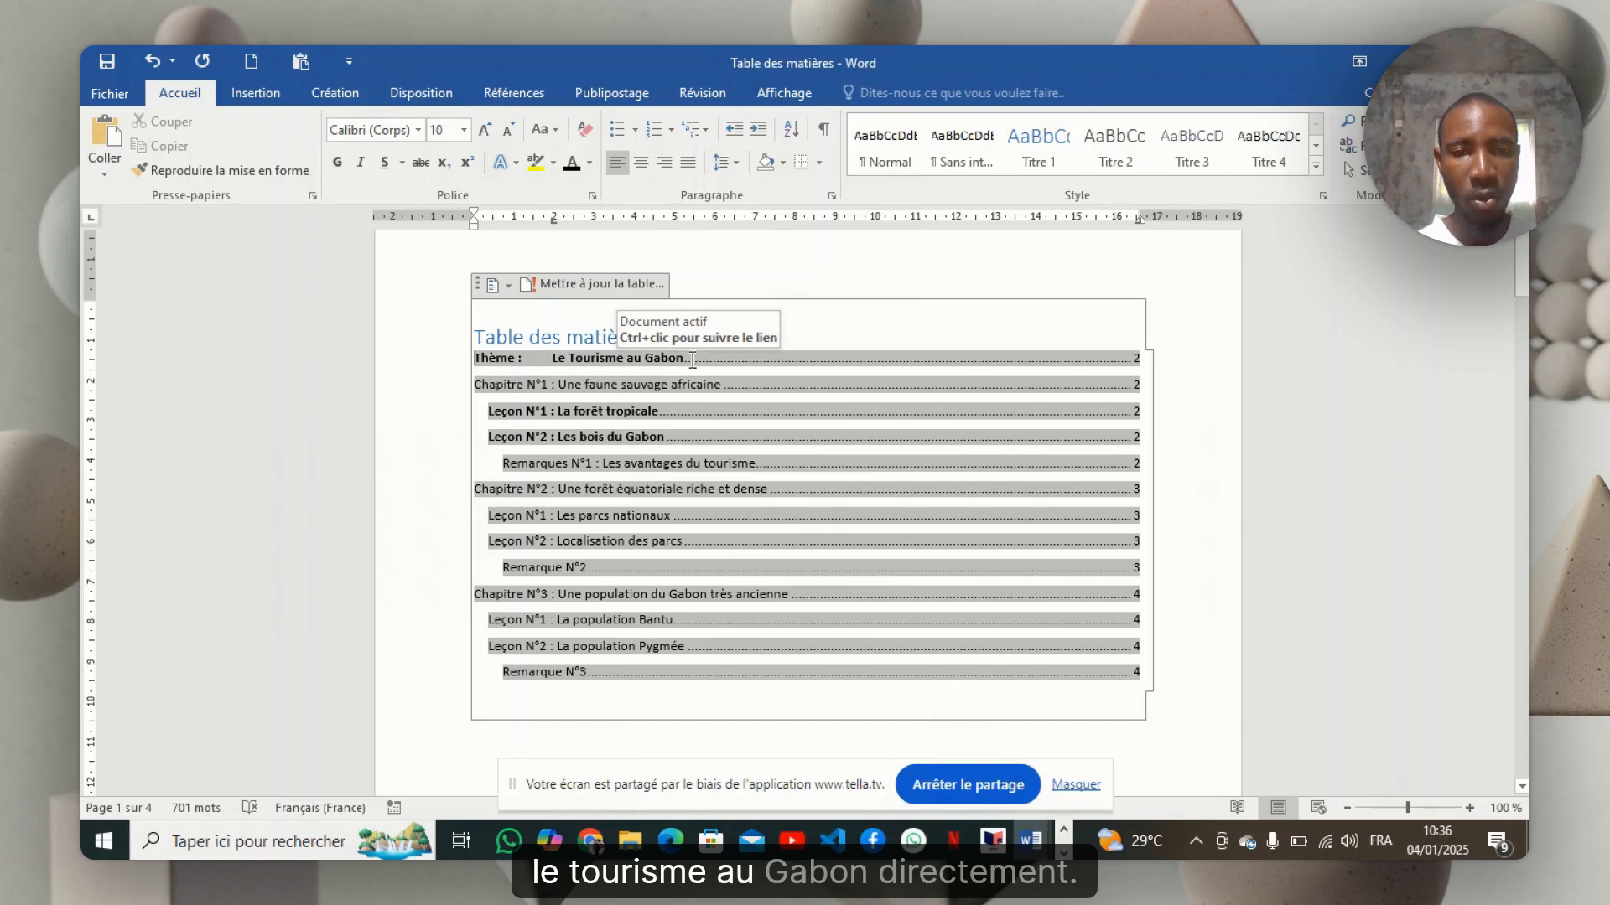
pyautogui.click(785, 349)
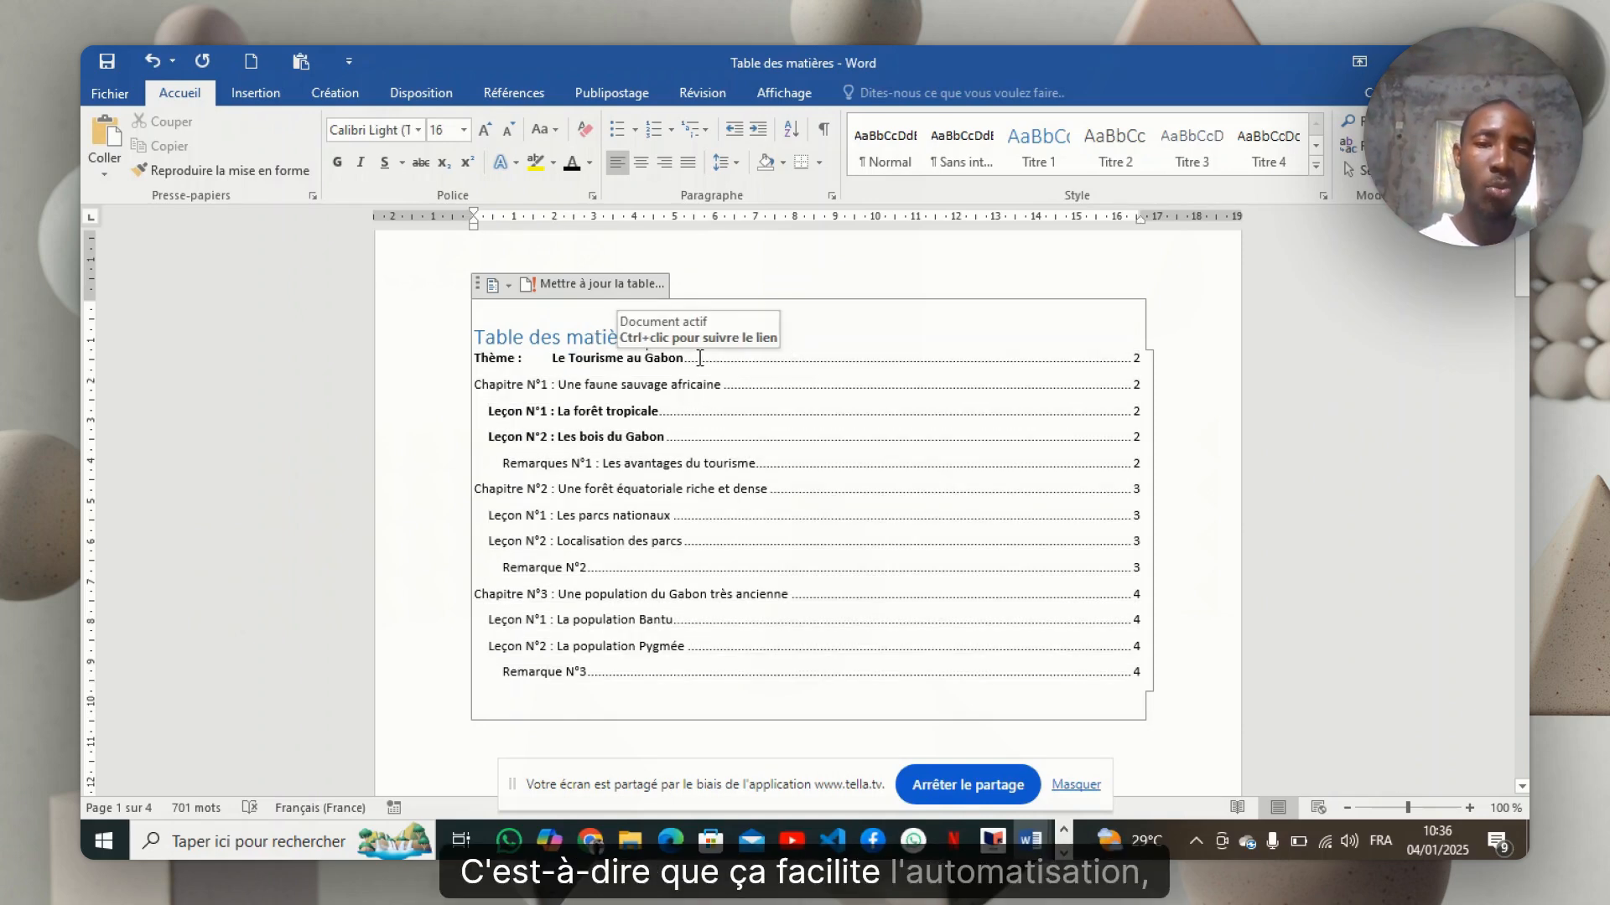
# - Examine the predefined styles available in the style gallery for the heading "Chapitre N°1 : Une faune sauvage africaine"
pyautogui.scroll(-10, 700, 358)
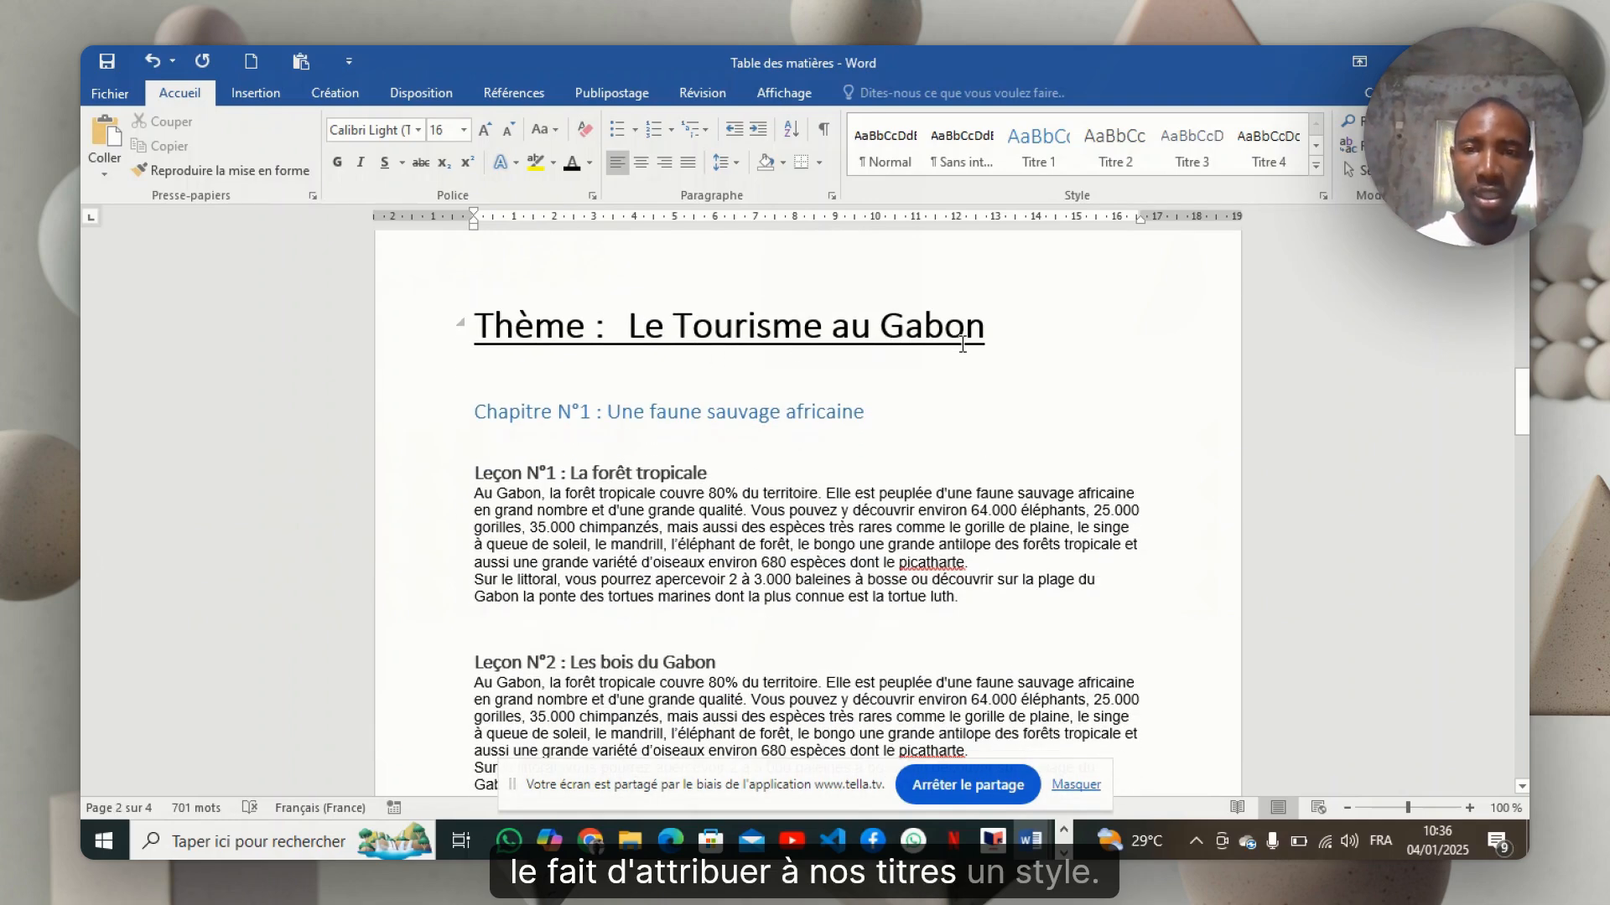
pyautogui.click(877, 409)
pyautogui.moveTo(873, 409); pyautogui.dragTo(463, 402)
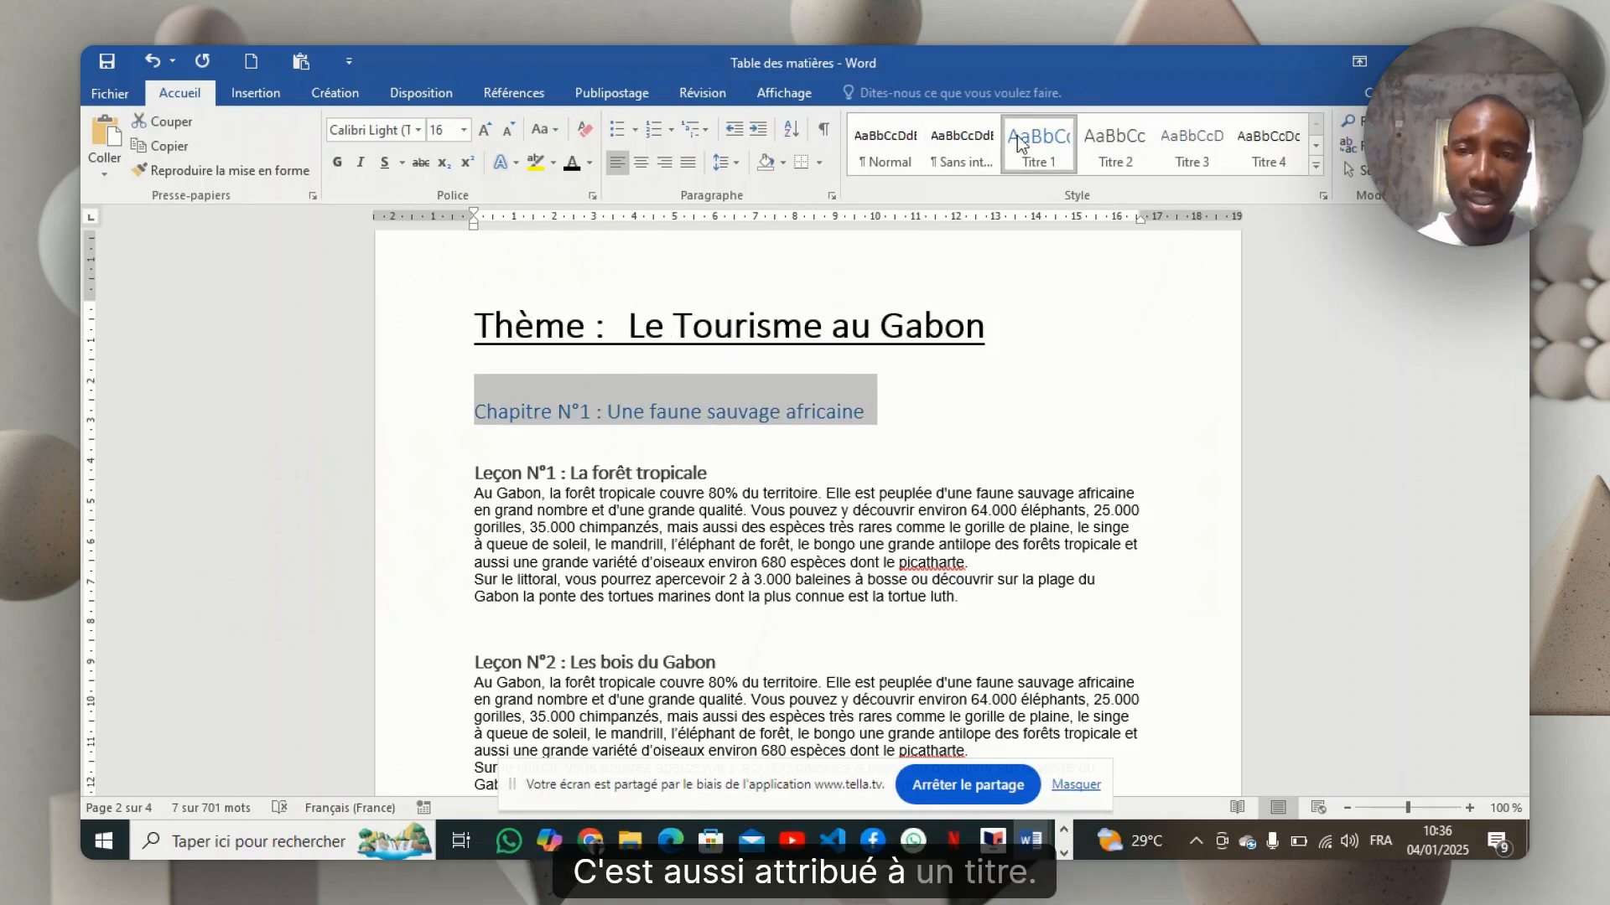
pyautogui.click(1322, 194)
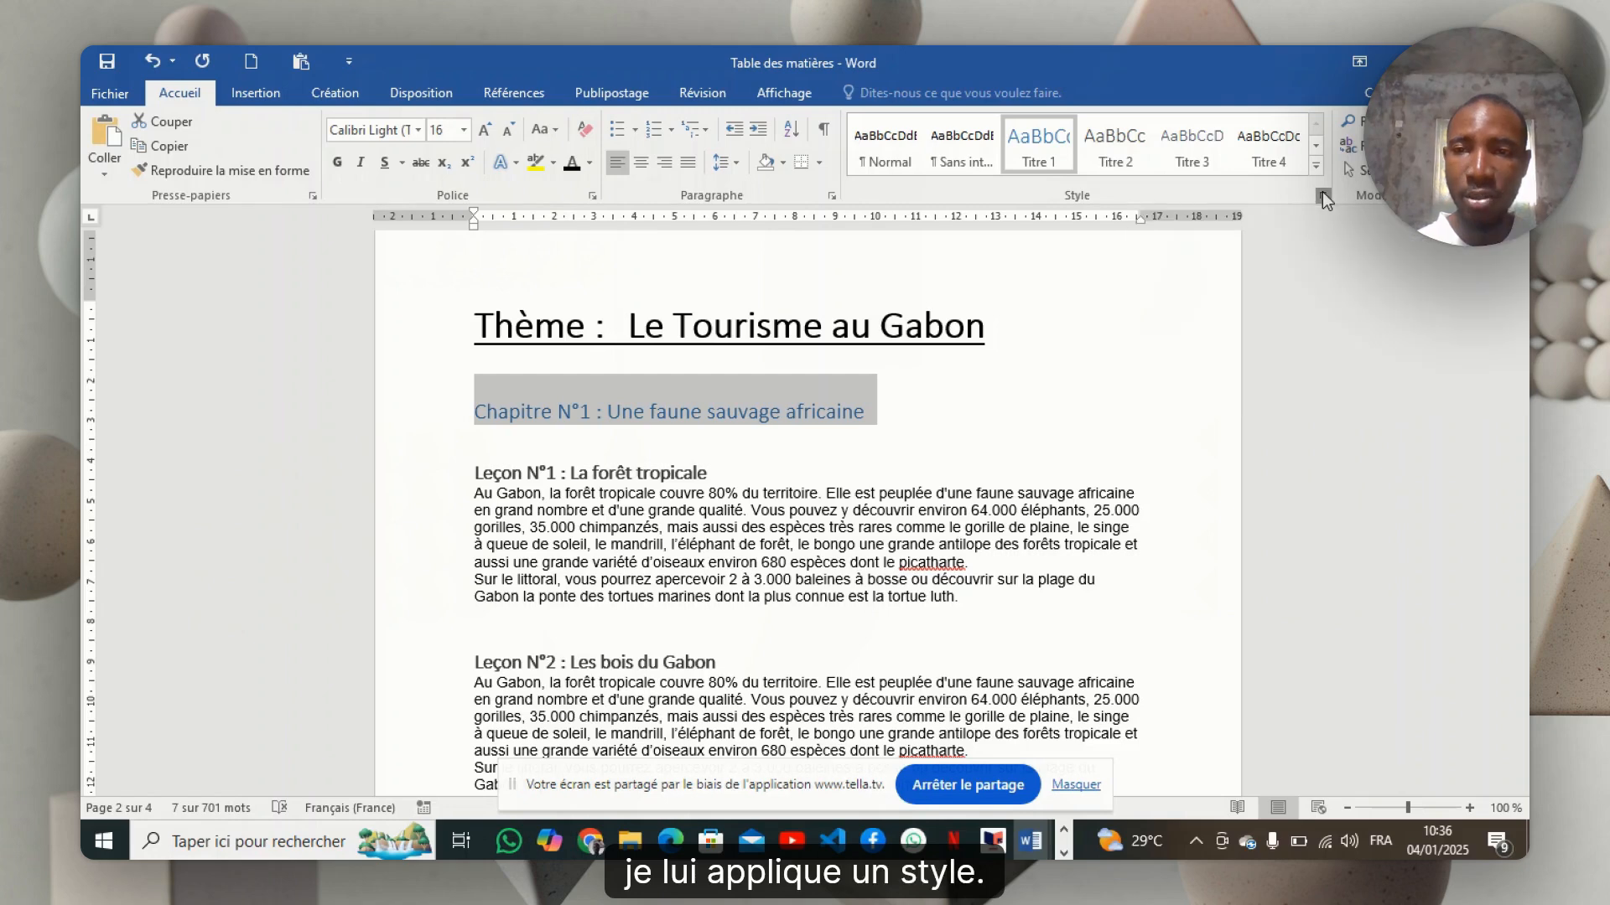
pyautogui.click(1322, 192)
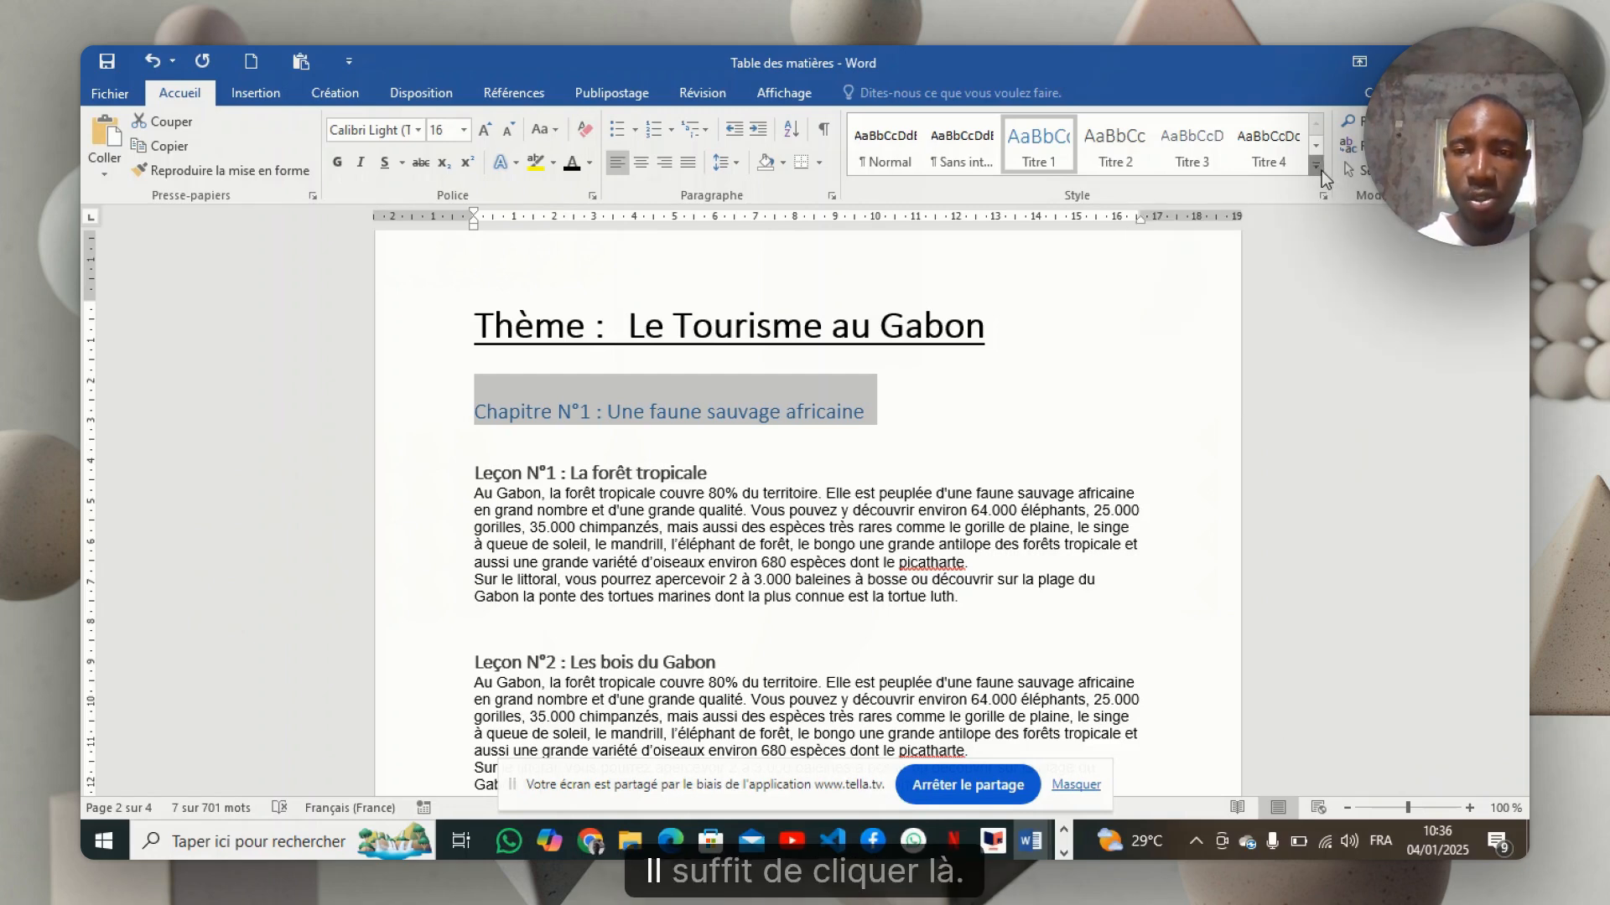
pyautogui.click(1321, 170)
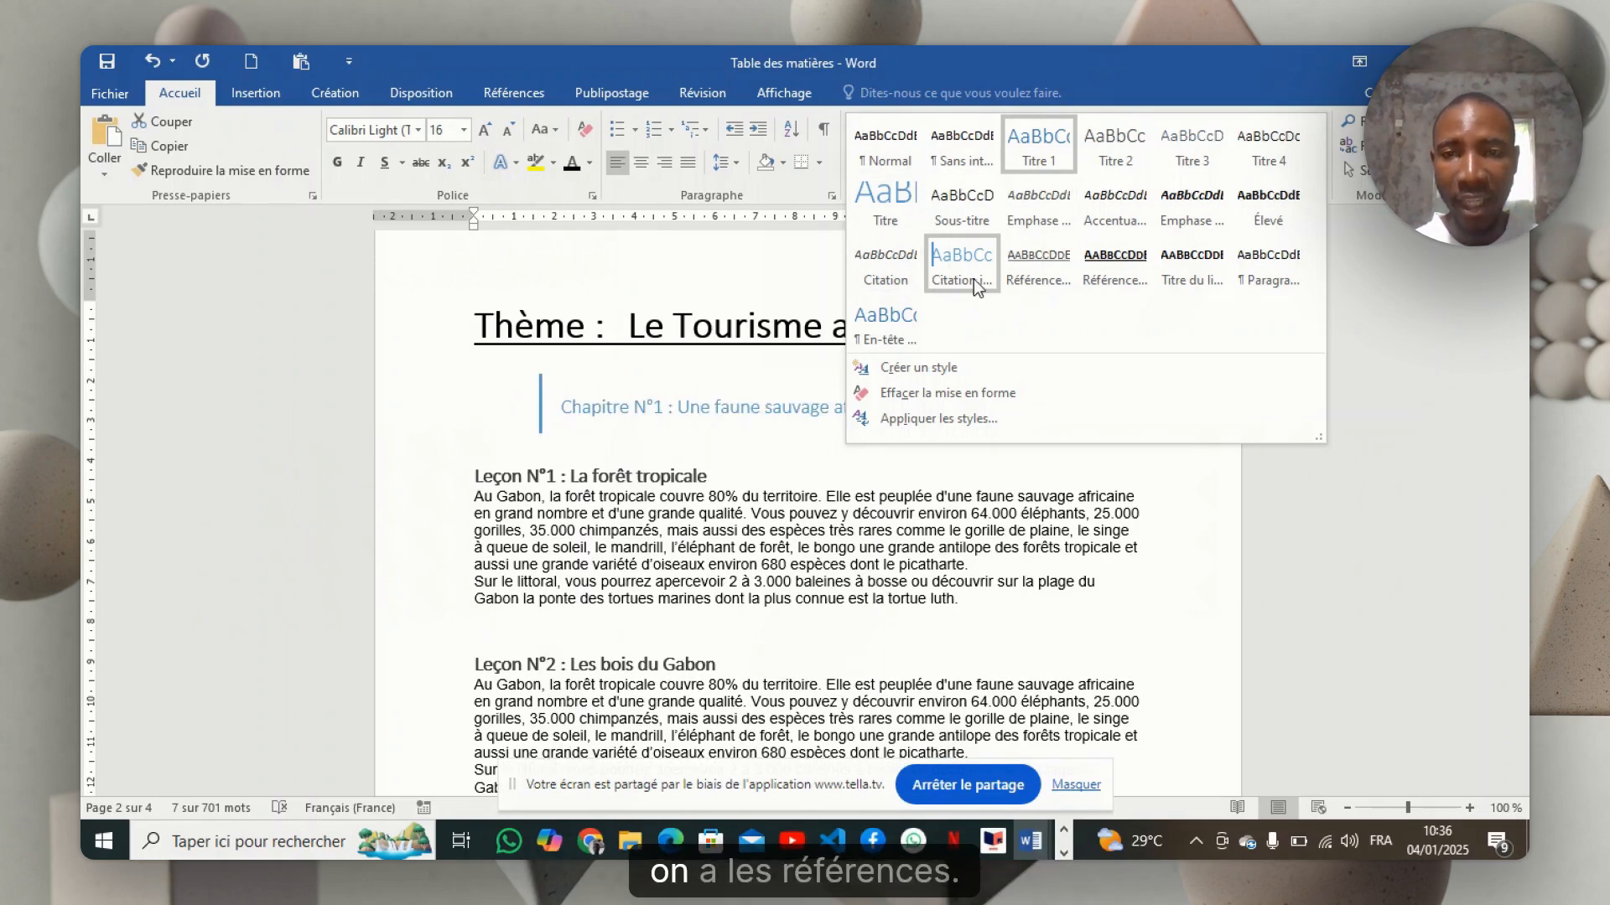
pyautogui.click(1034, 483)
pyautogui.click(950, 411)
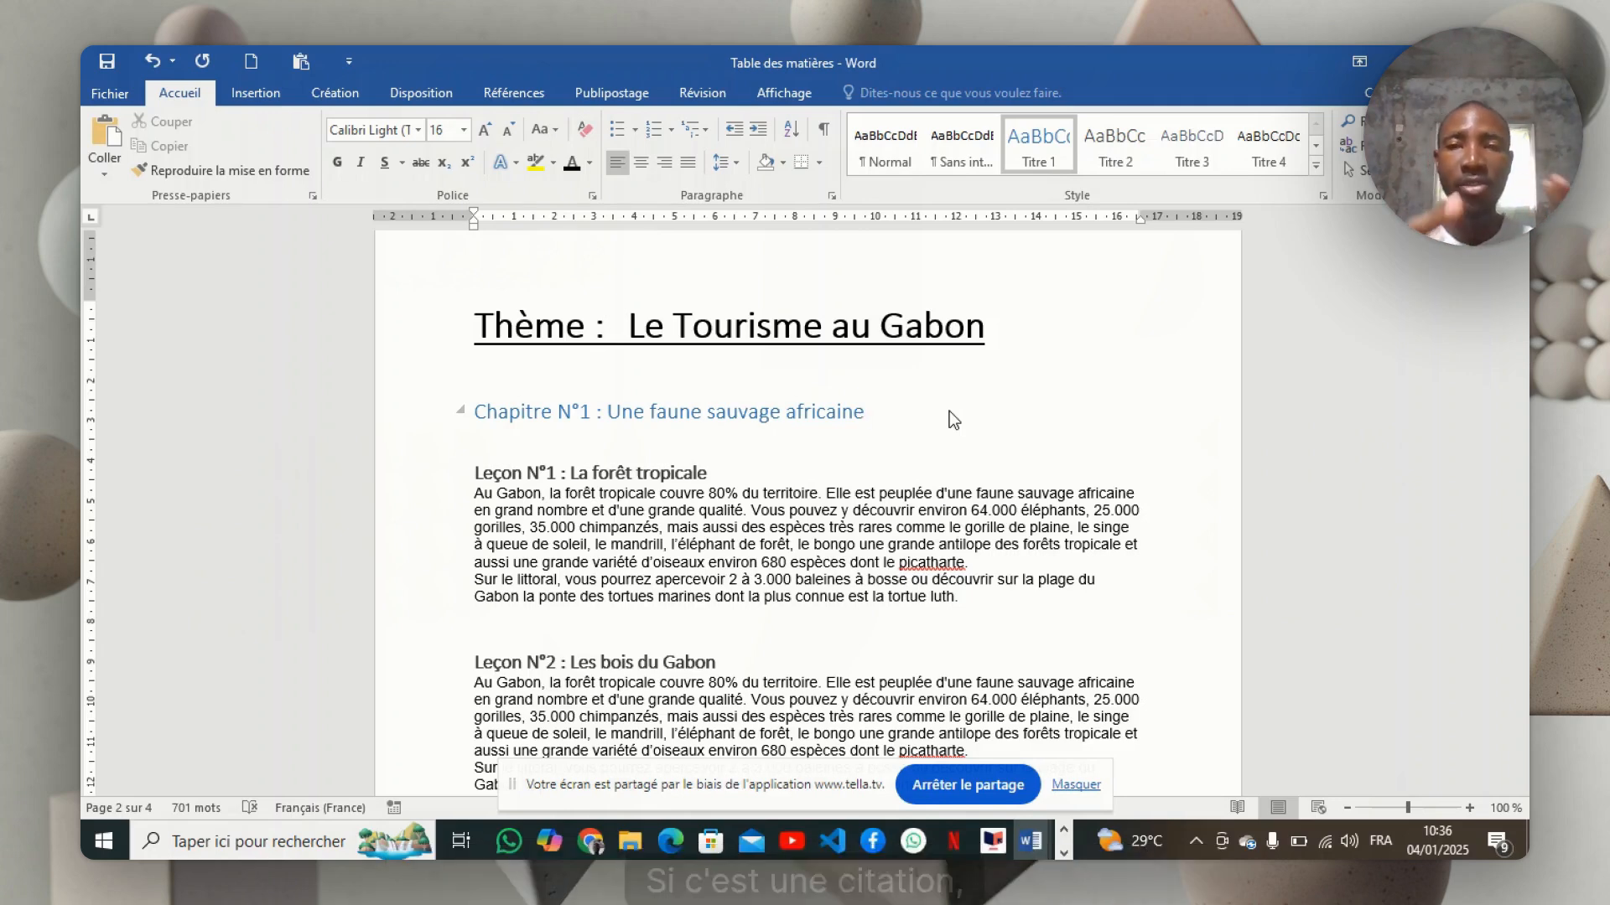
pyautogui.click(1316, 167)
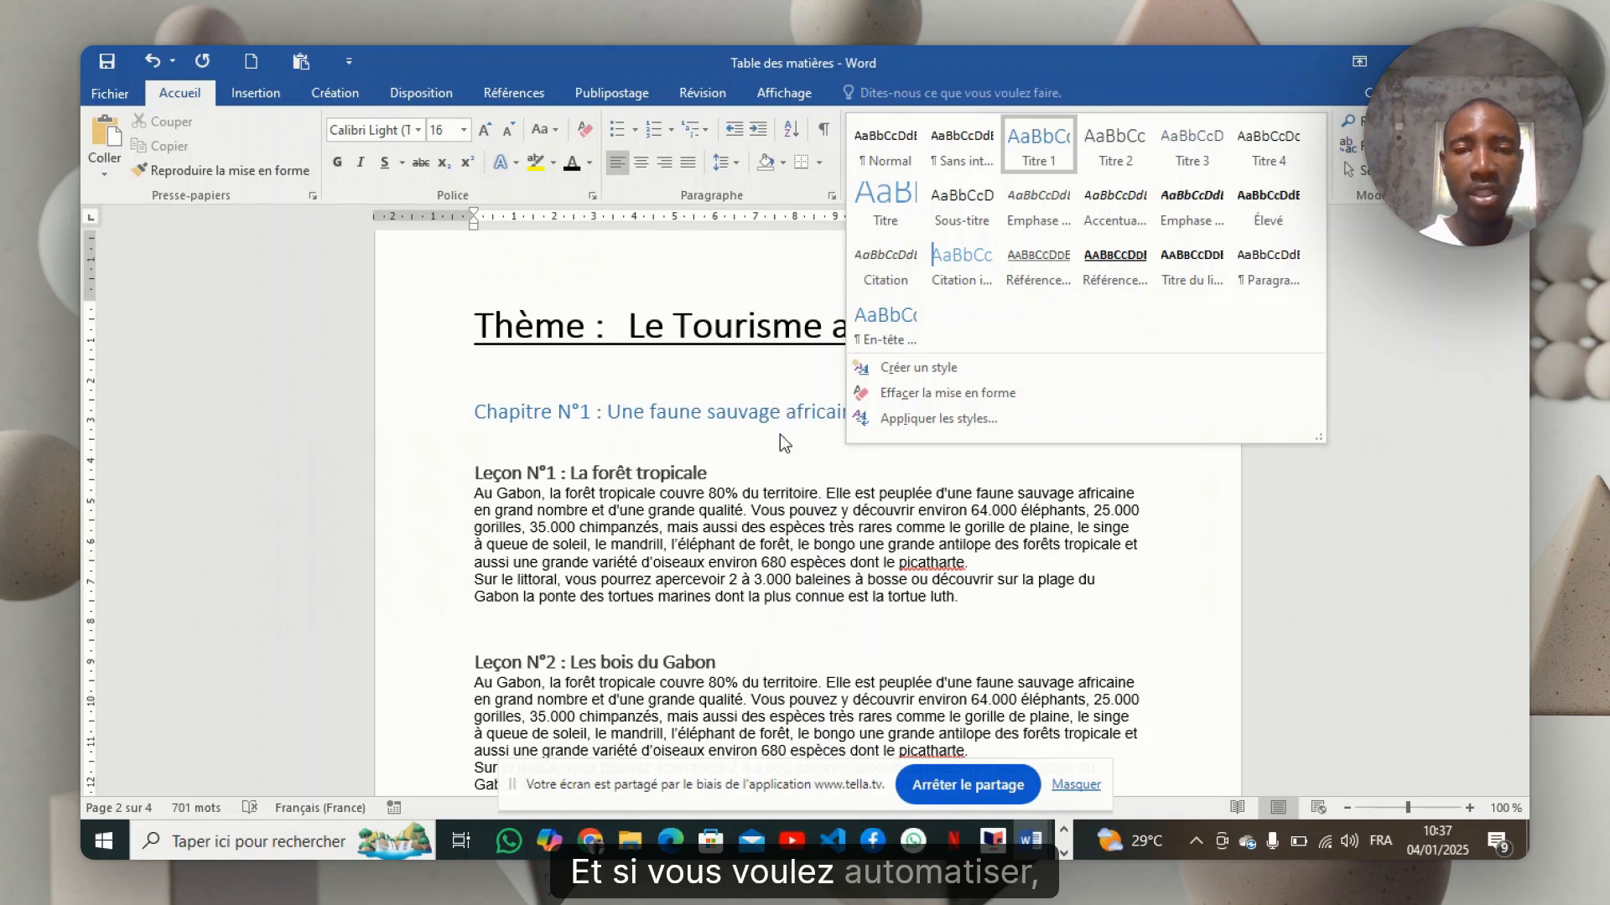
pyautogui.click(753, 455)
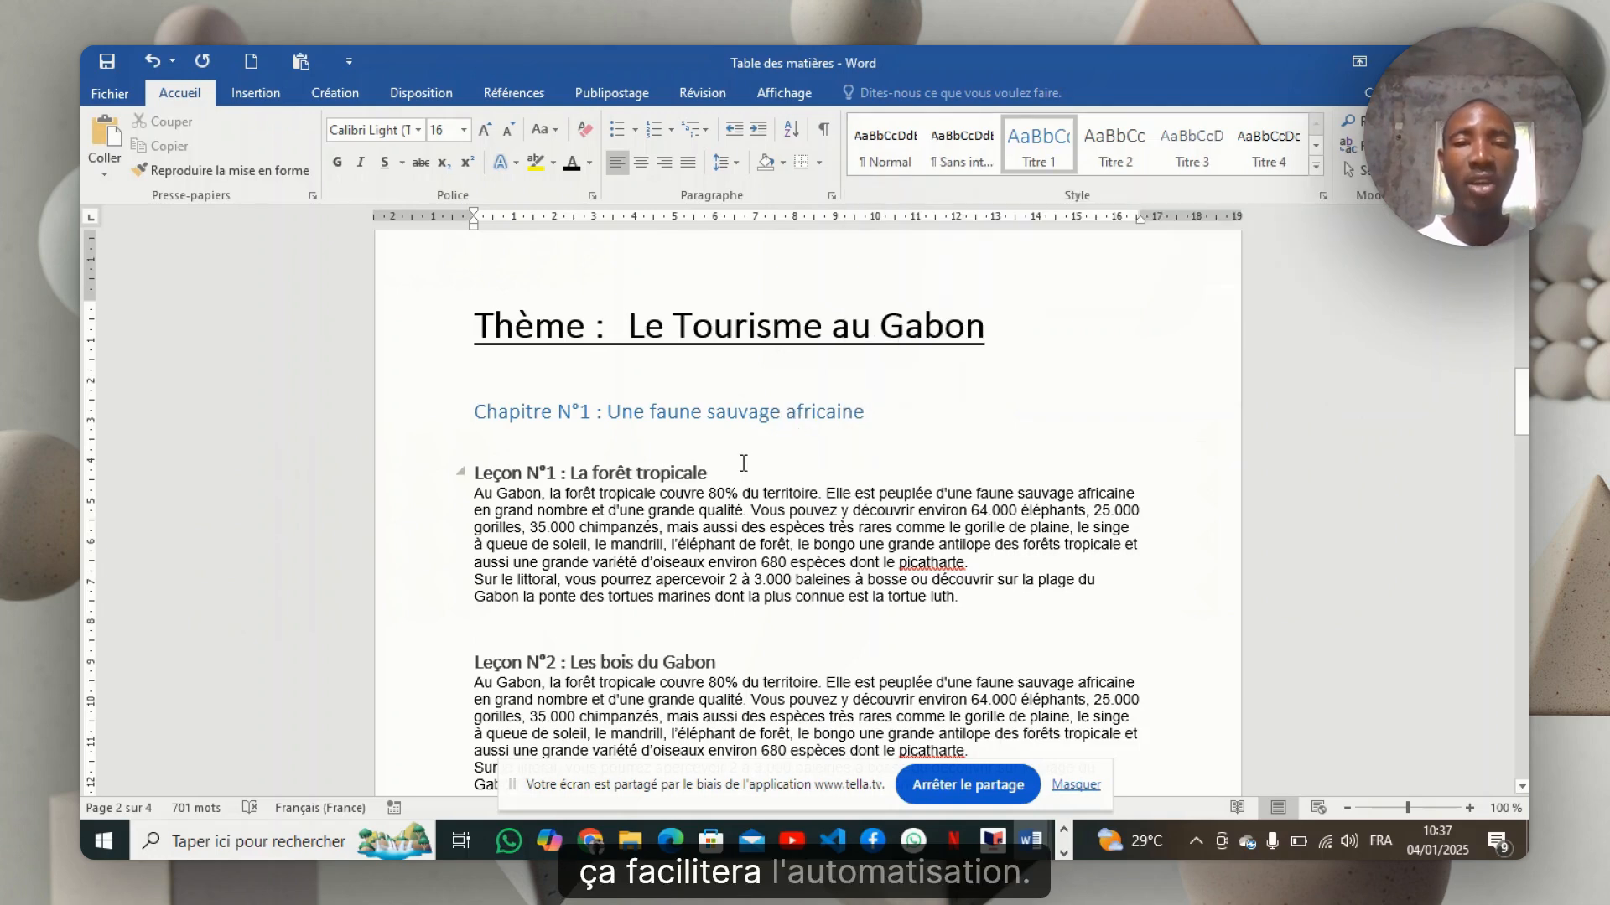
pyautogui.click(743, 462)
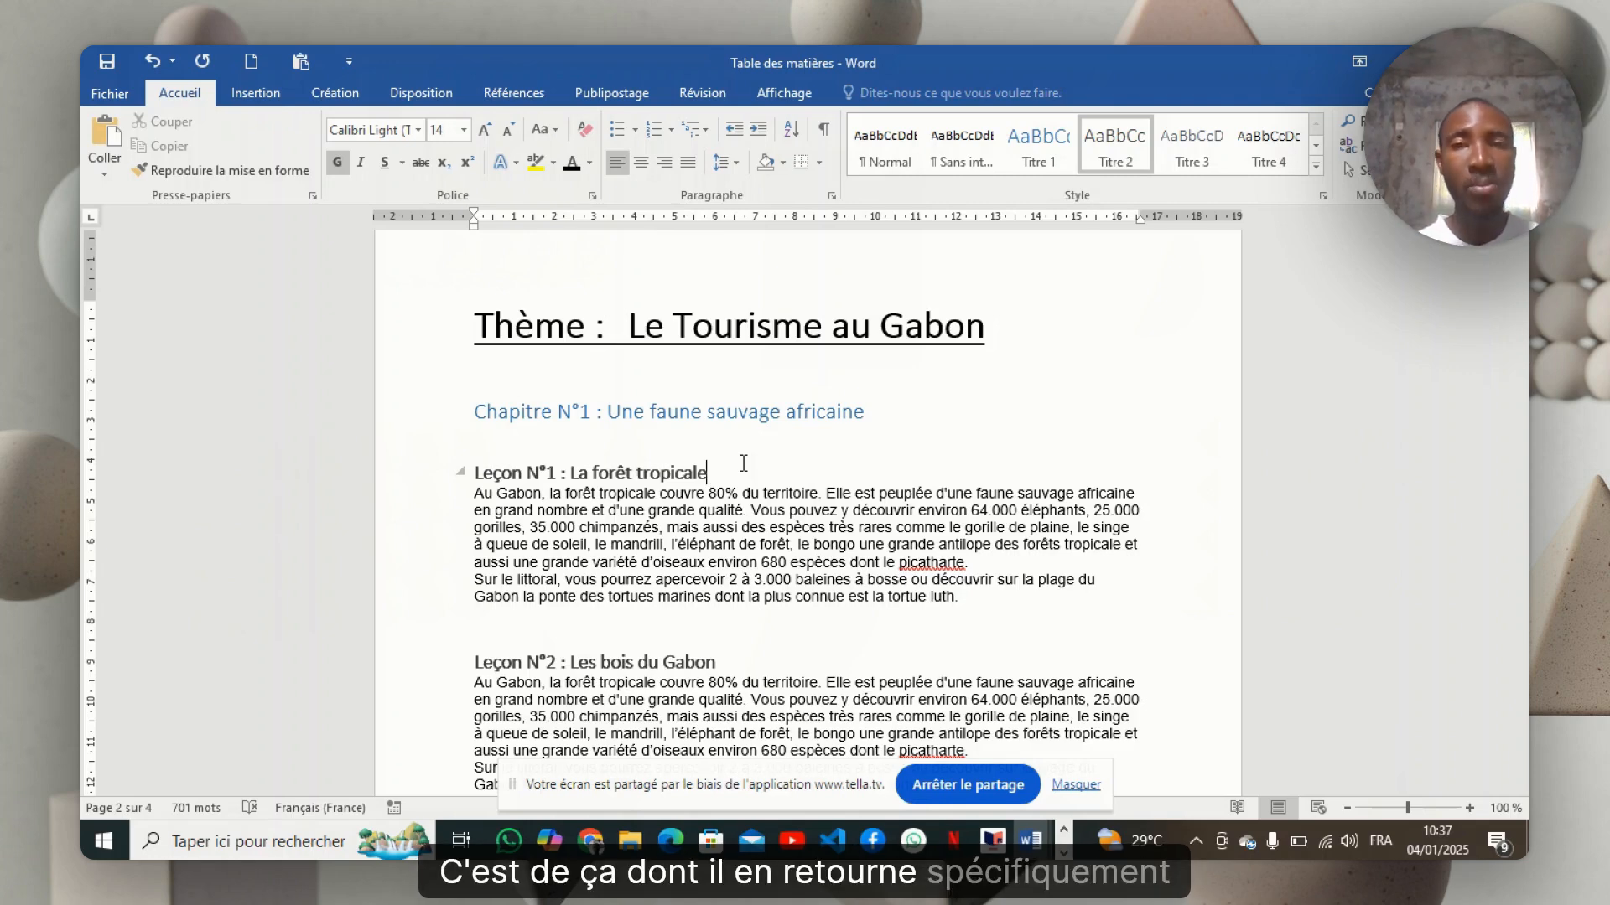
# - Switch to the Google Docs course "Programme : Microsoft Word" and read the instructions on applying predefined styles and creating a custom style
pyautogui.hotkey('alt', 'Tab')
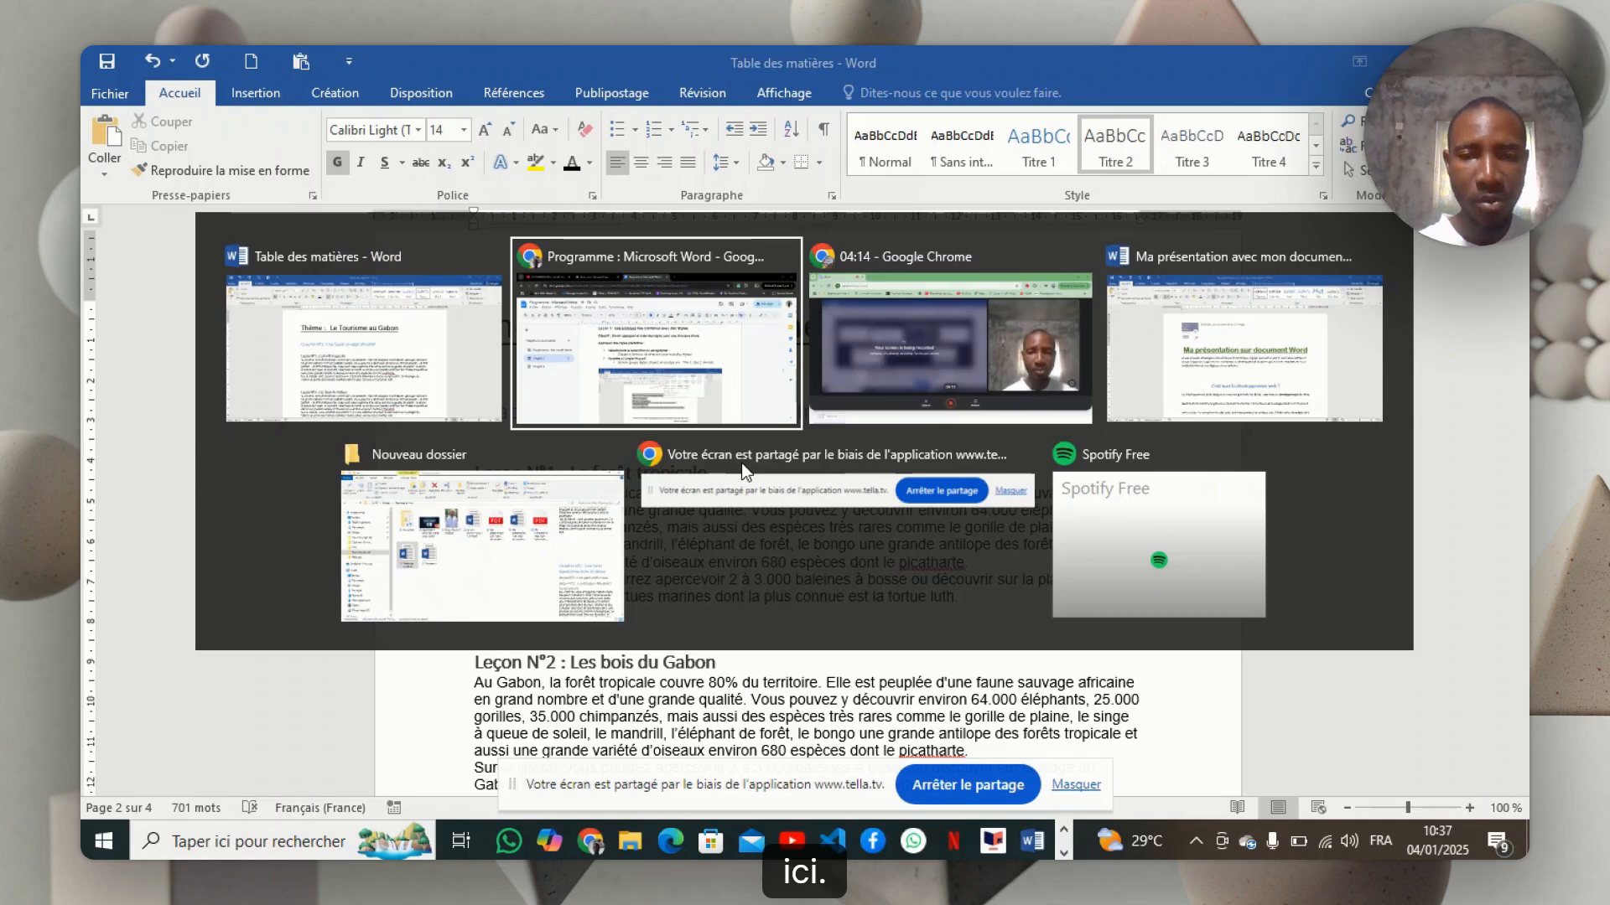
pyautogui.click(754, 367)
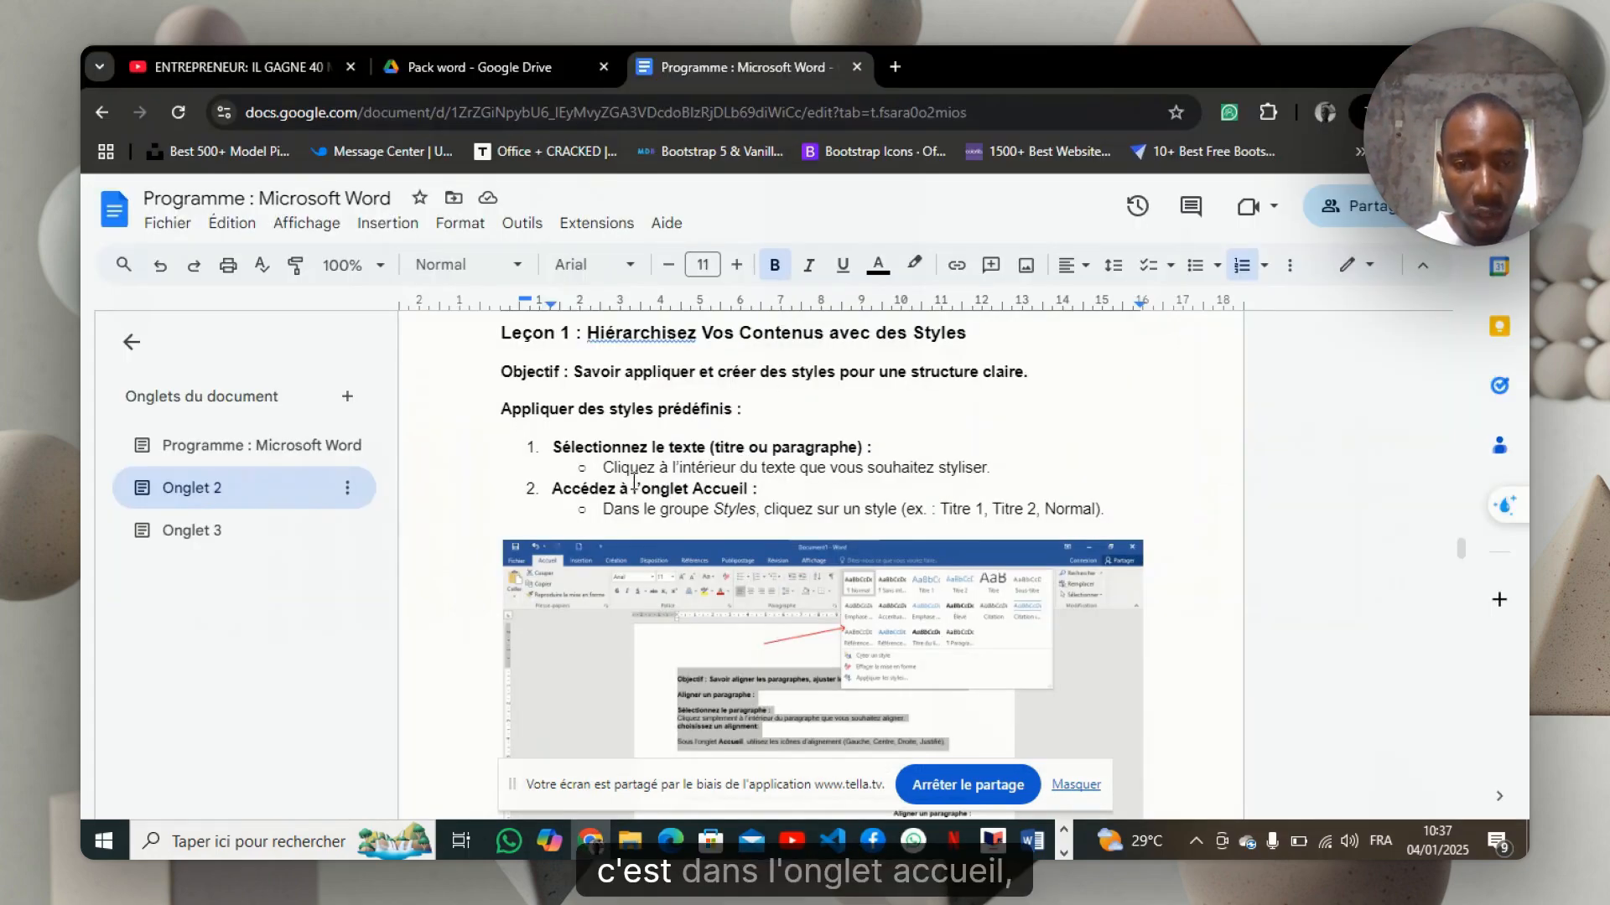
pyautogui.hotkey('alt', 'Tab')
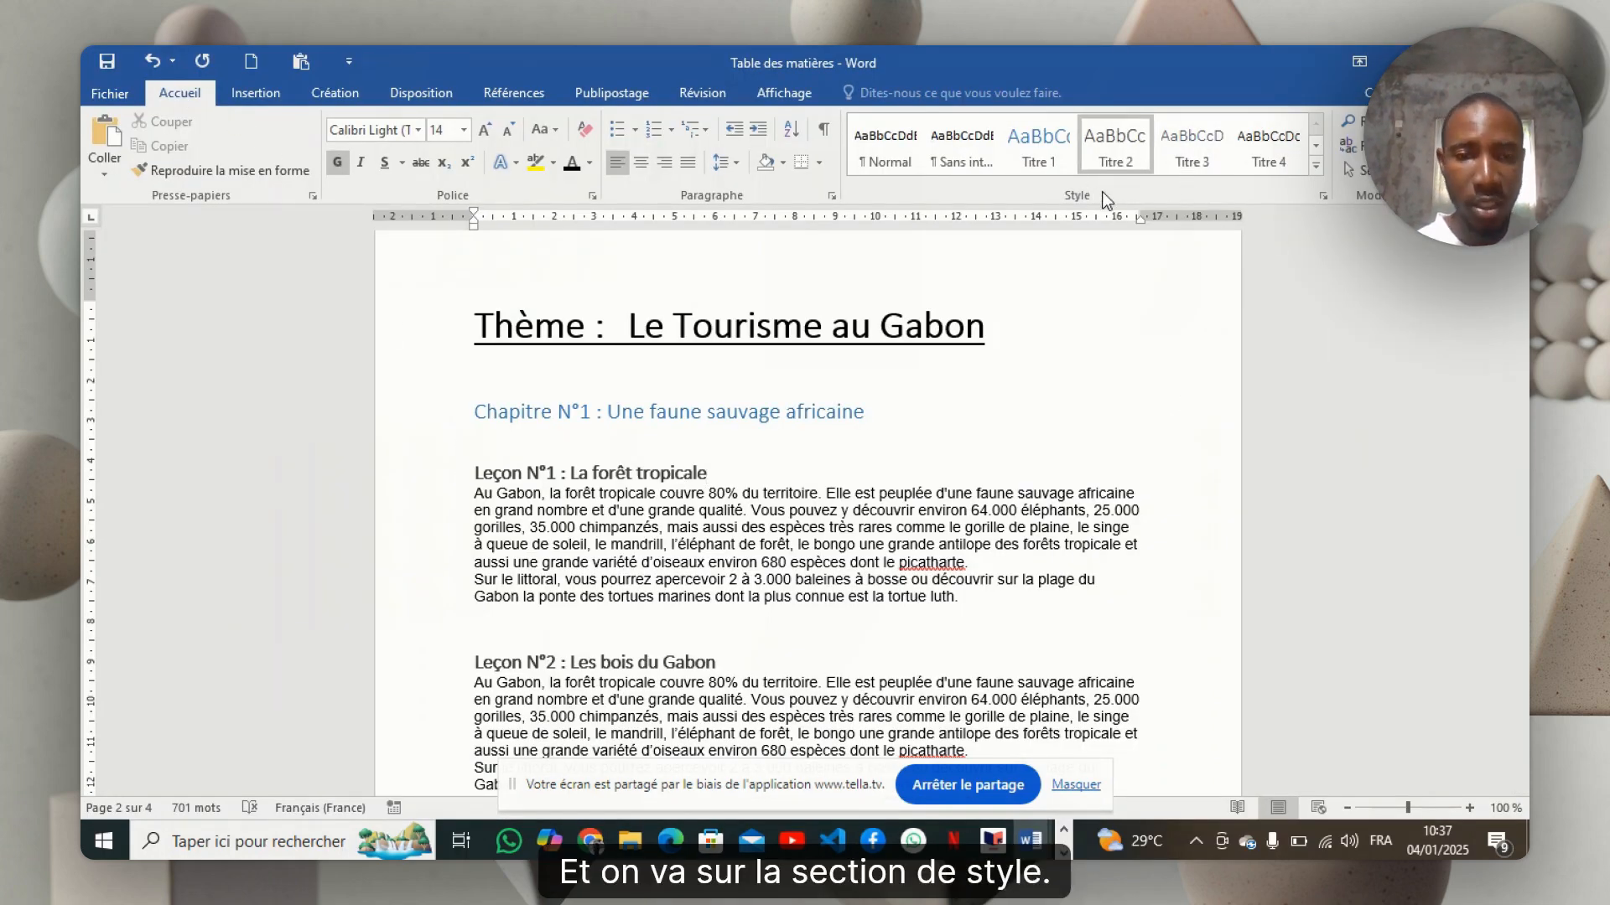
pyautogui.hotkey('alt', 'Tab')
pyautogui.scroll(-5, 763, 501)
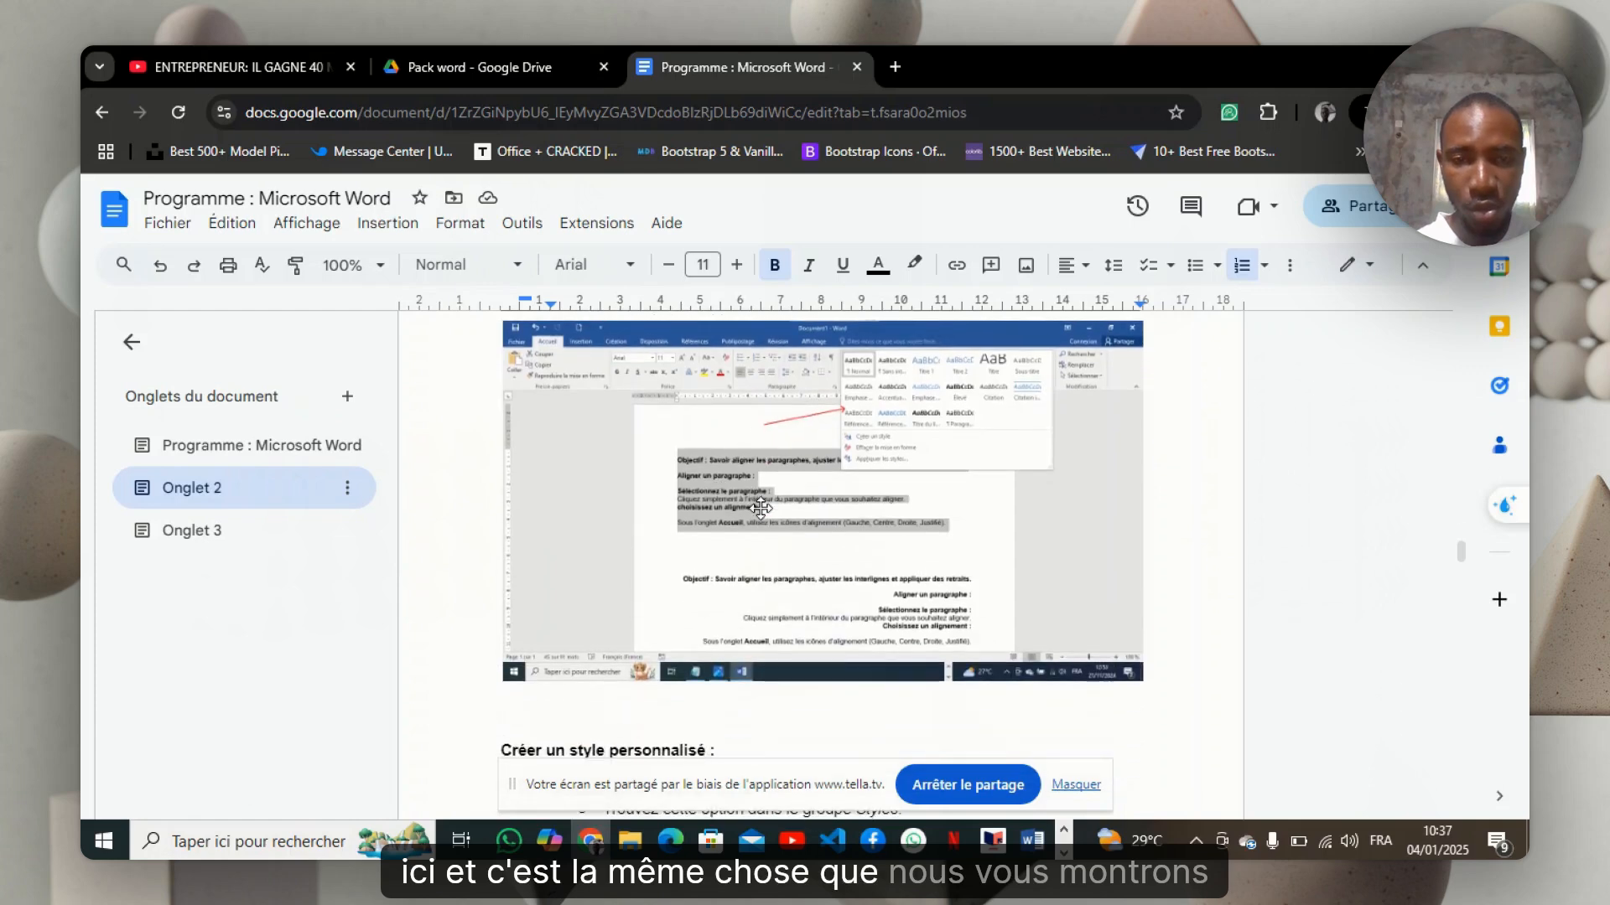
pyautogui.scroll(1, 760, 508)
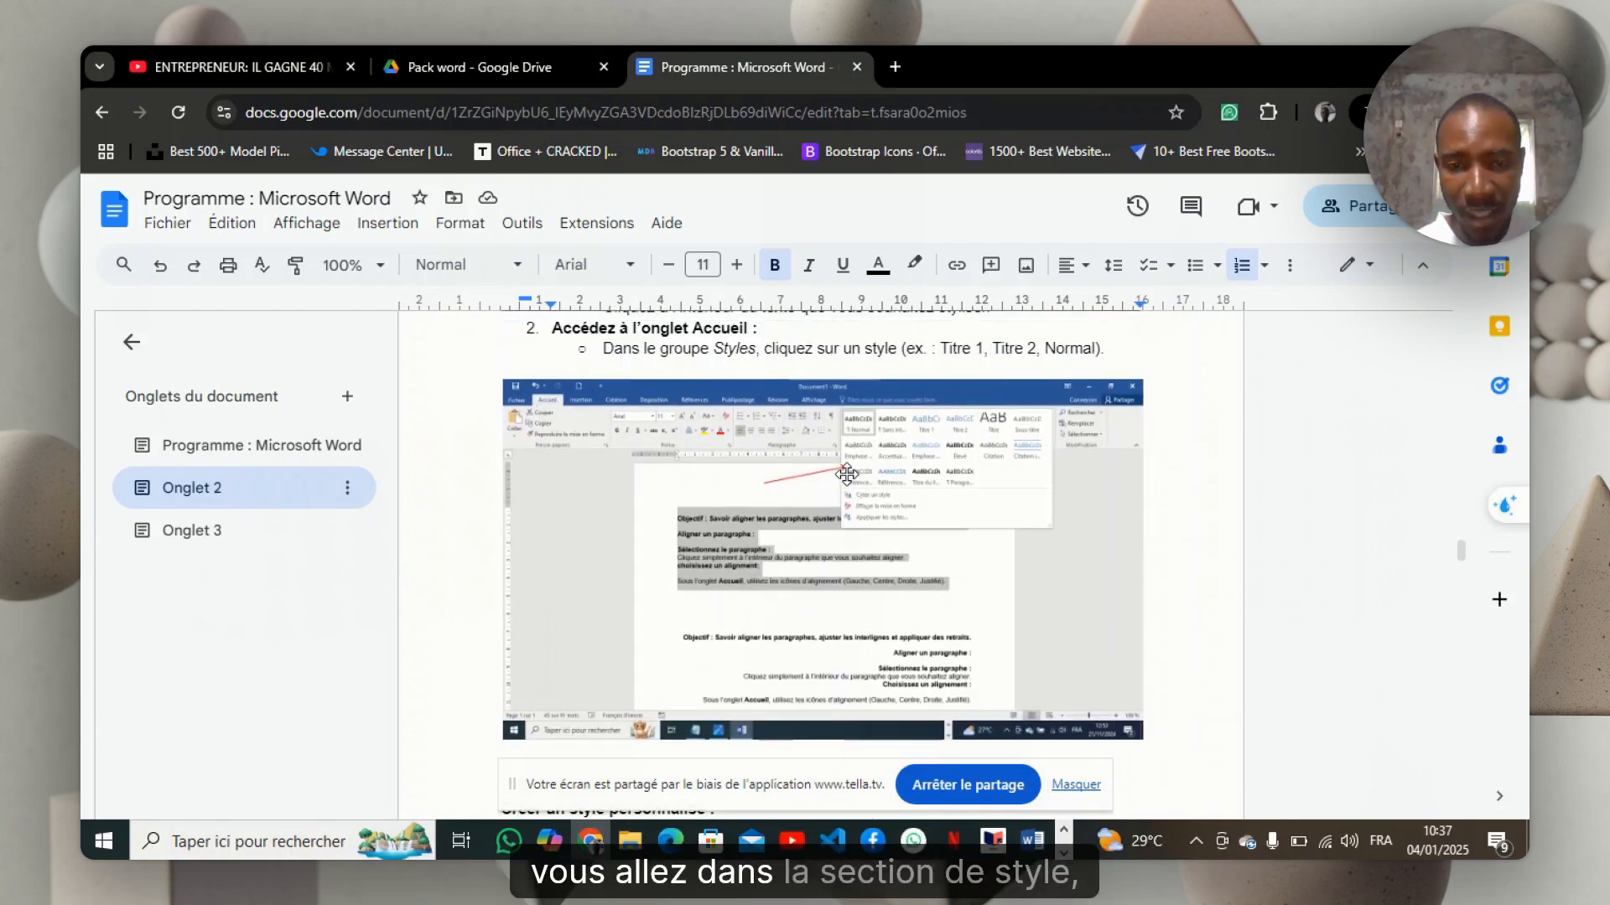
pyautogui.scroll(-3, 764, 622)
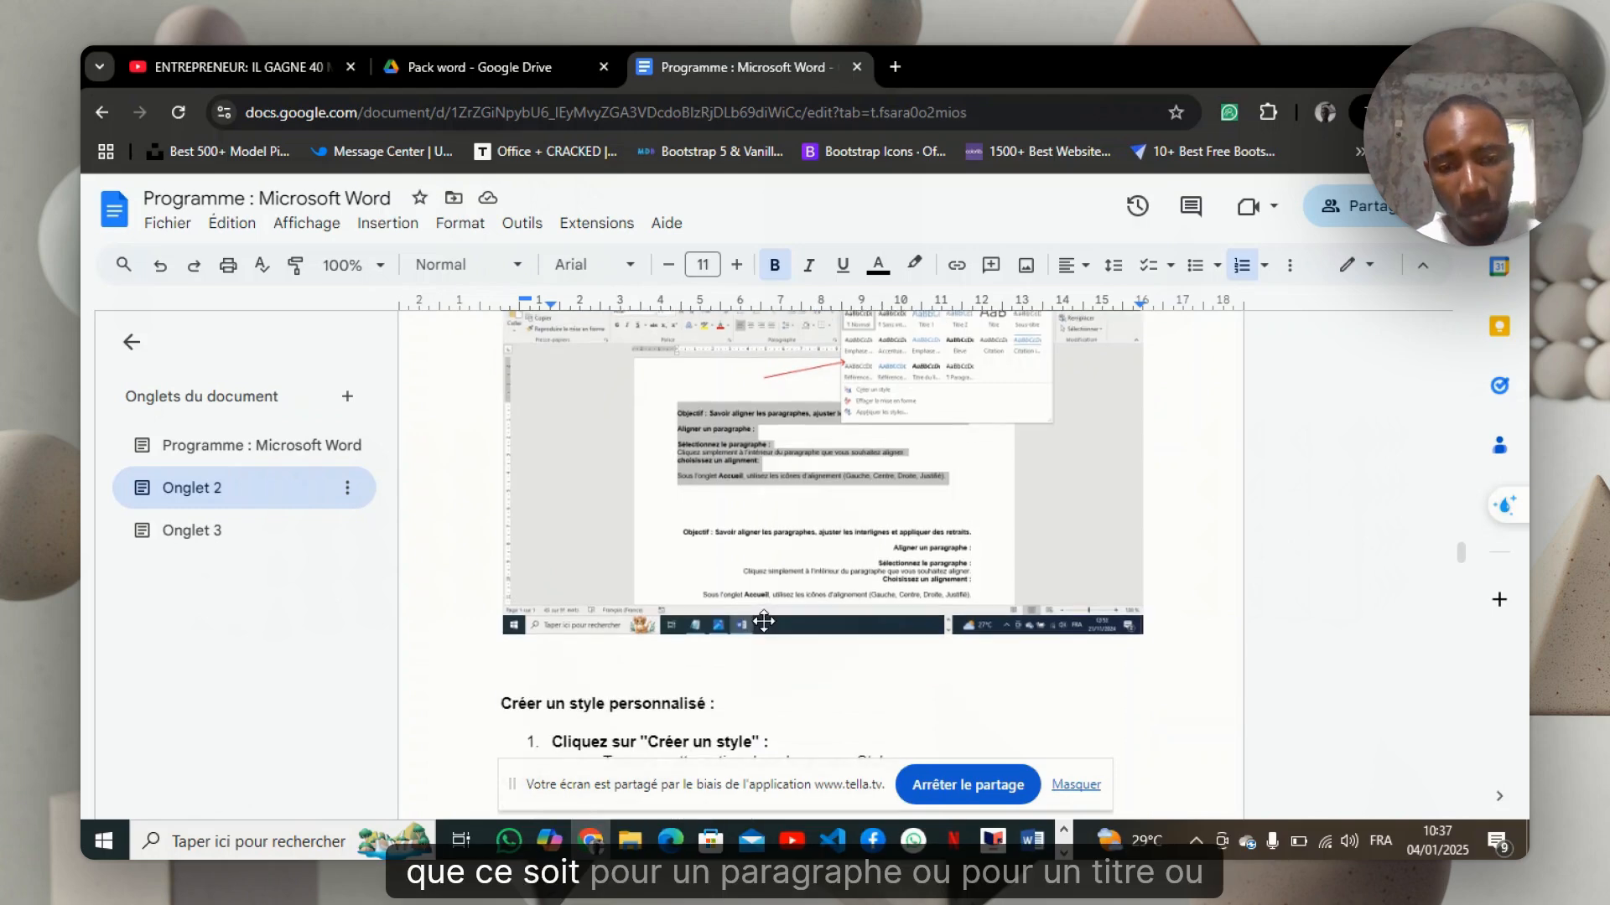
pyautogui.scroll(-2, 764, 621)
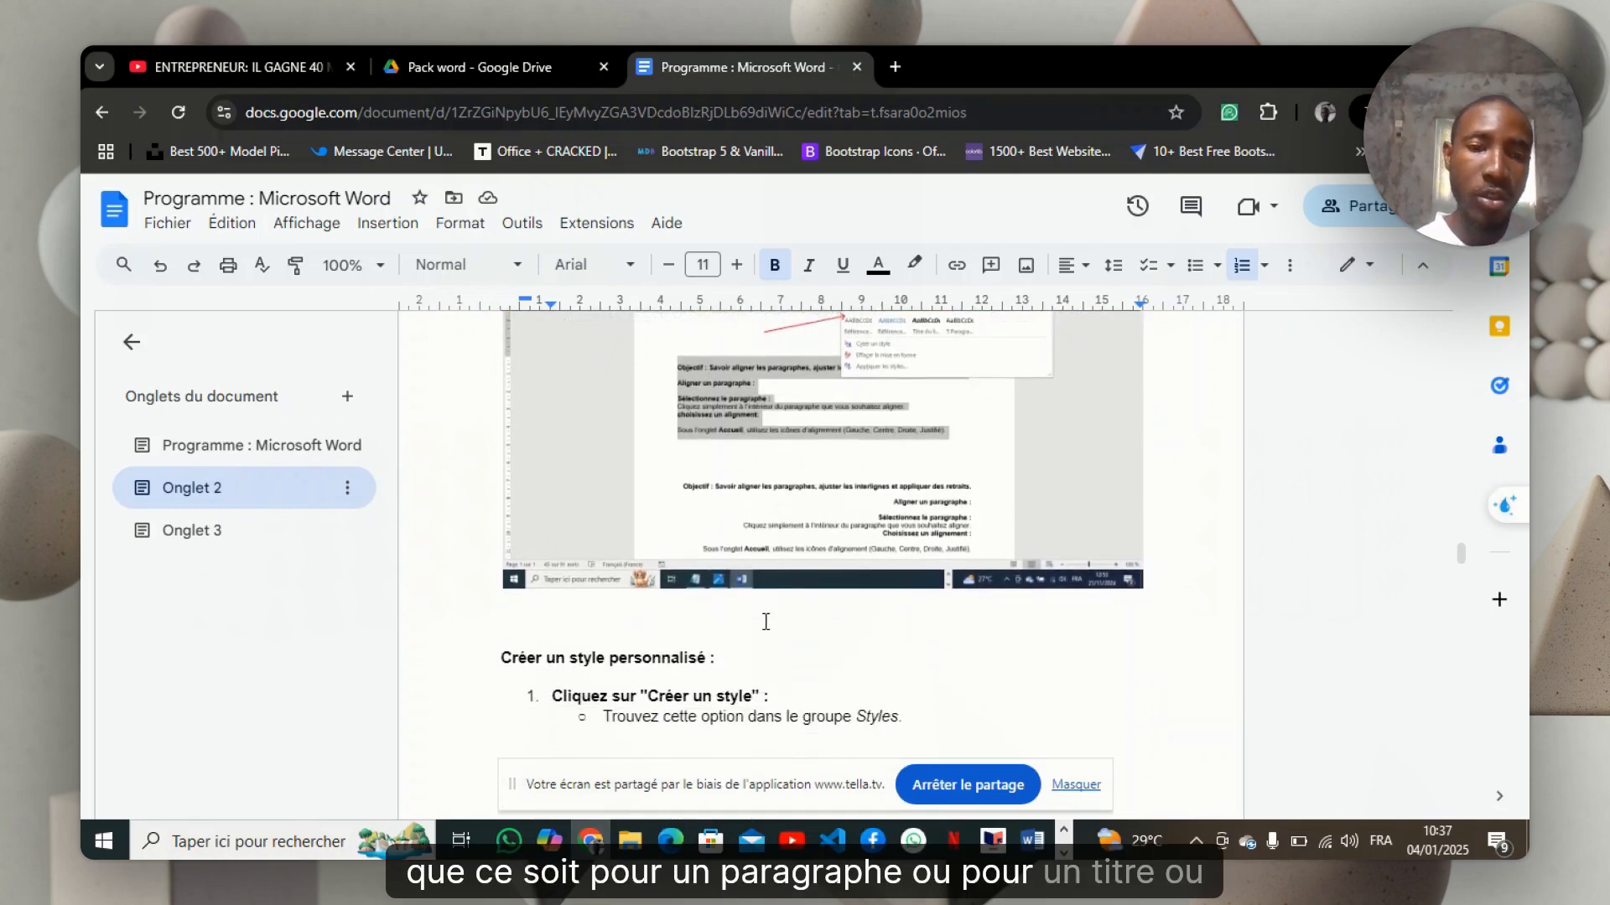
pyautogui.scroll(-2, 765, 621)
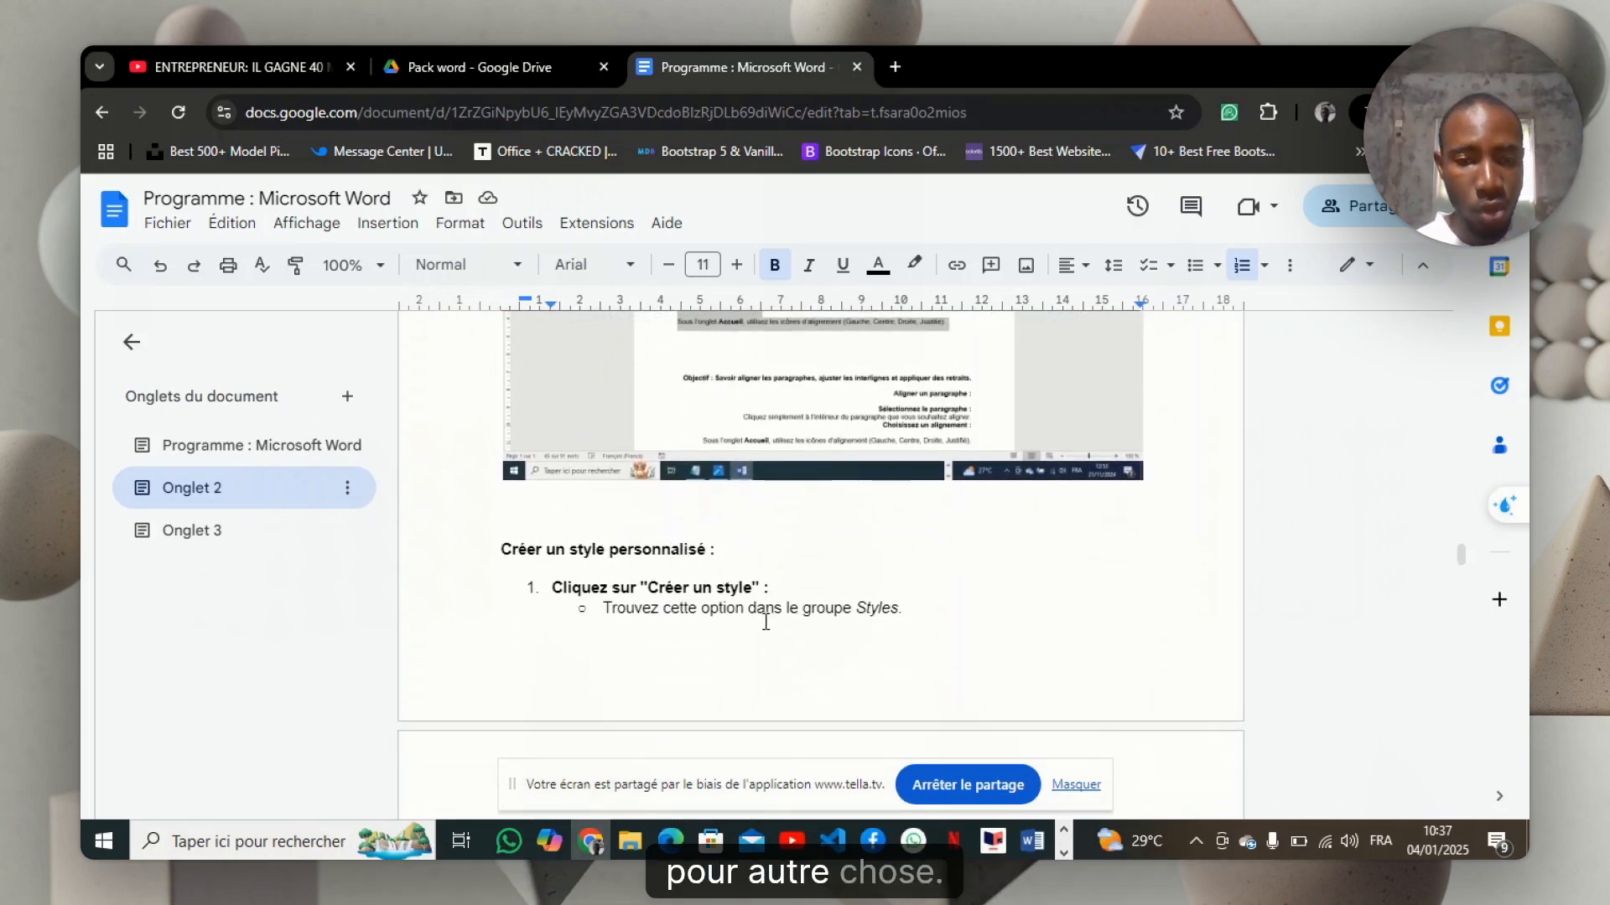
pyautogui.scroll(1, 765, 621)
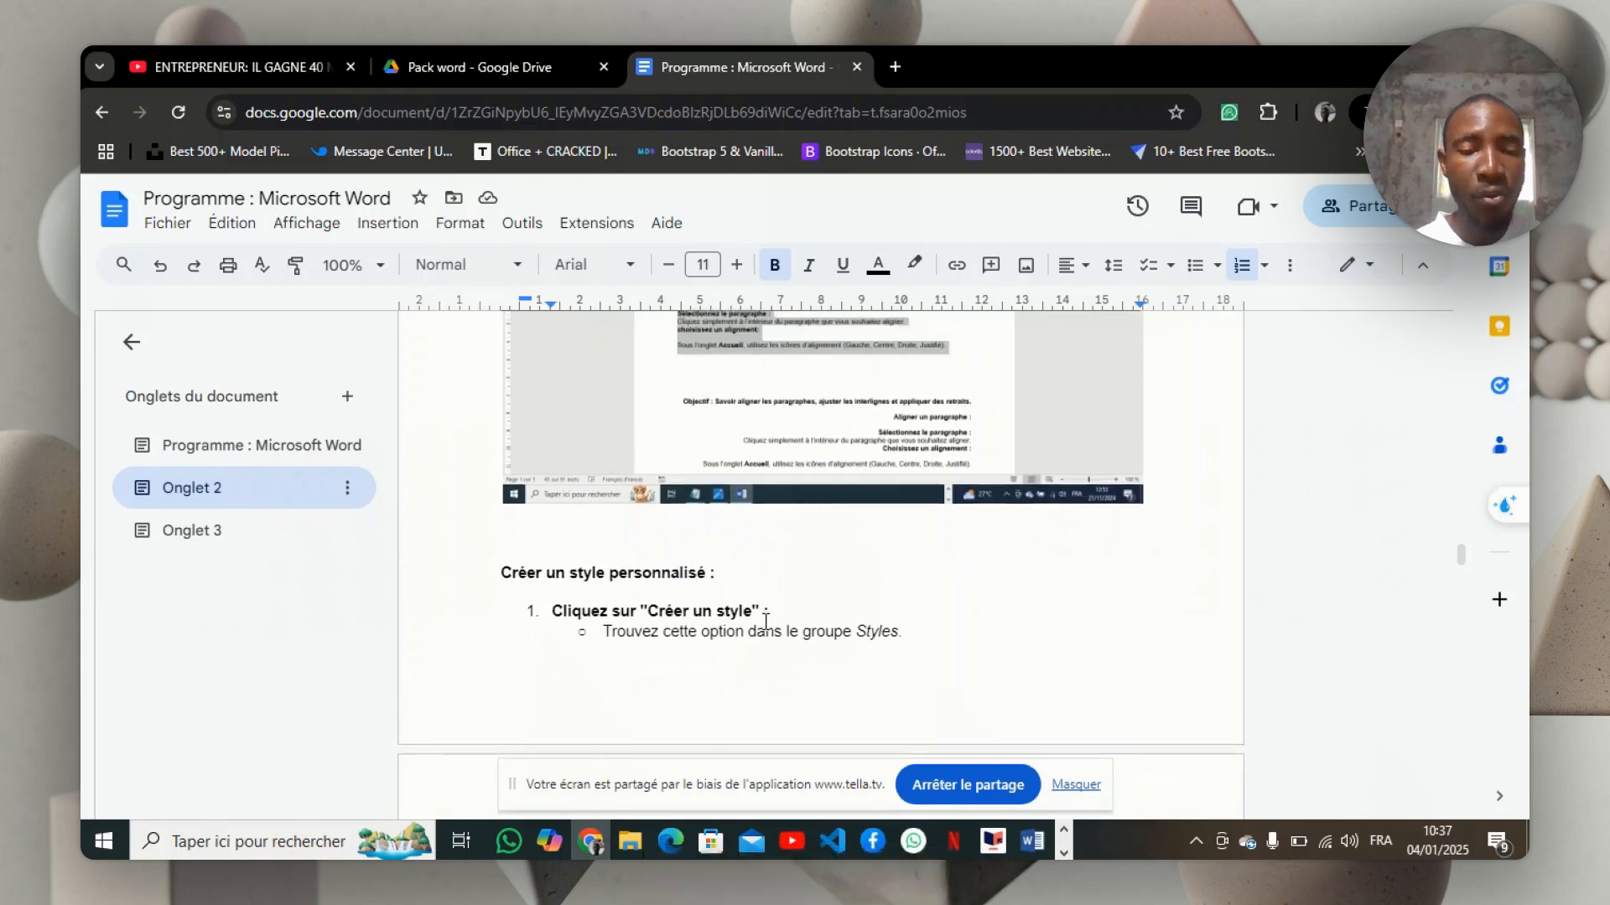
pyautogui.scroll(-4, 764, 621)
pyautogui.scroll(2, 765, 622)
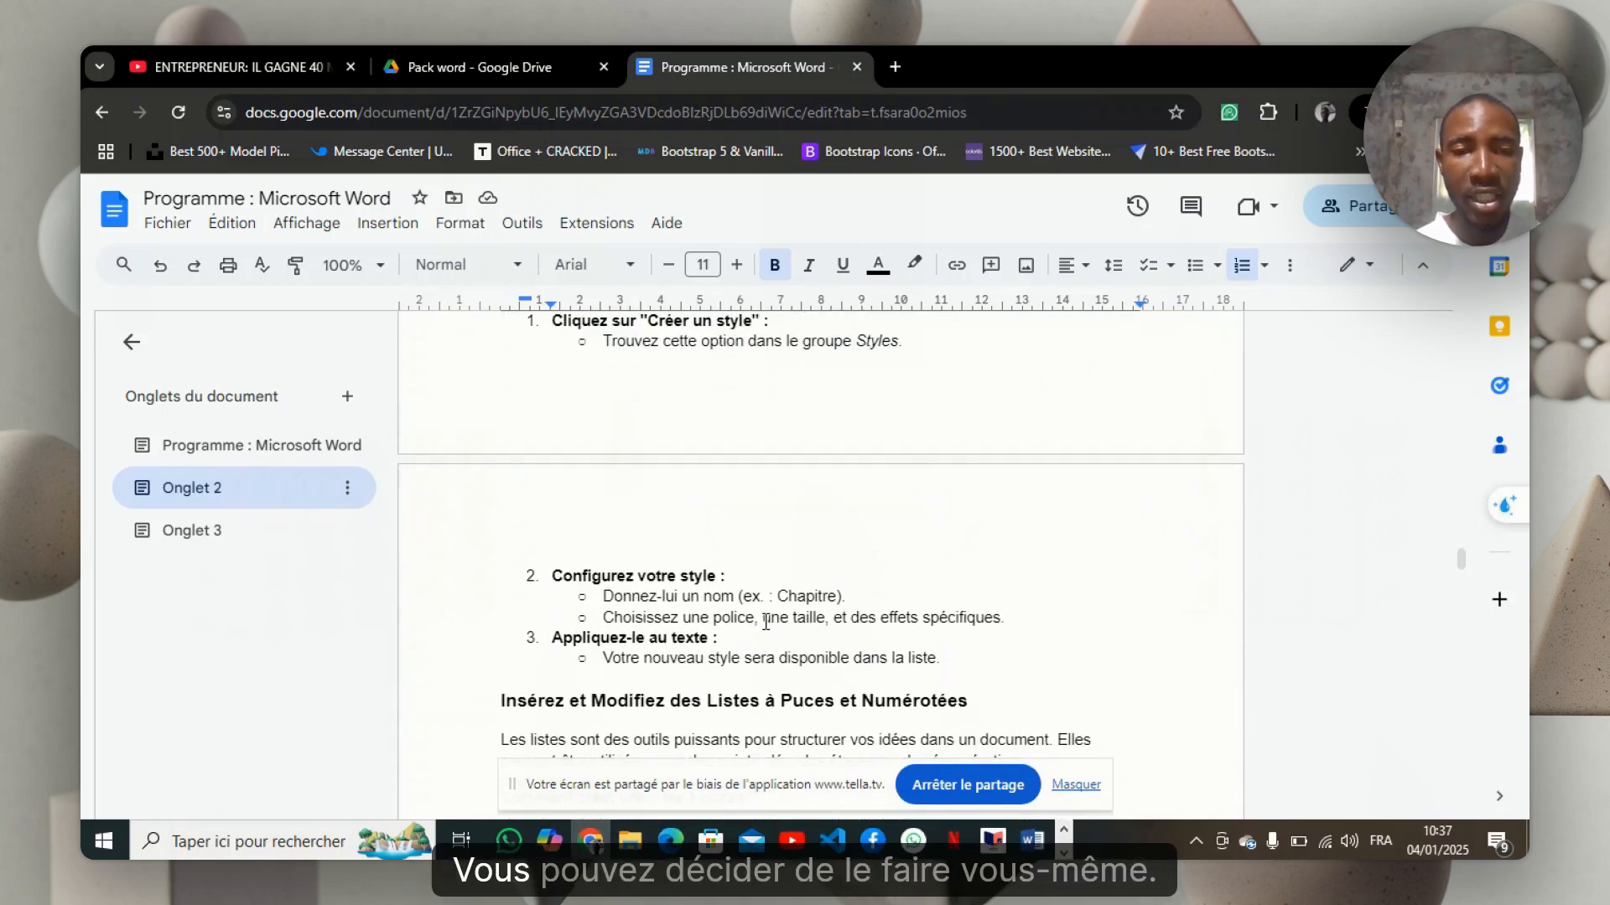
# - Back in Word, examine the detailed settings for creating a style from the "Leçon N°1 : La forêt tropicale" heading, and close them without saving
pyautogui.hotkey('alt', 'Tab')
pyautogui.hotkey('alt', 'Tab')
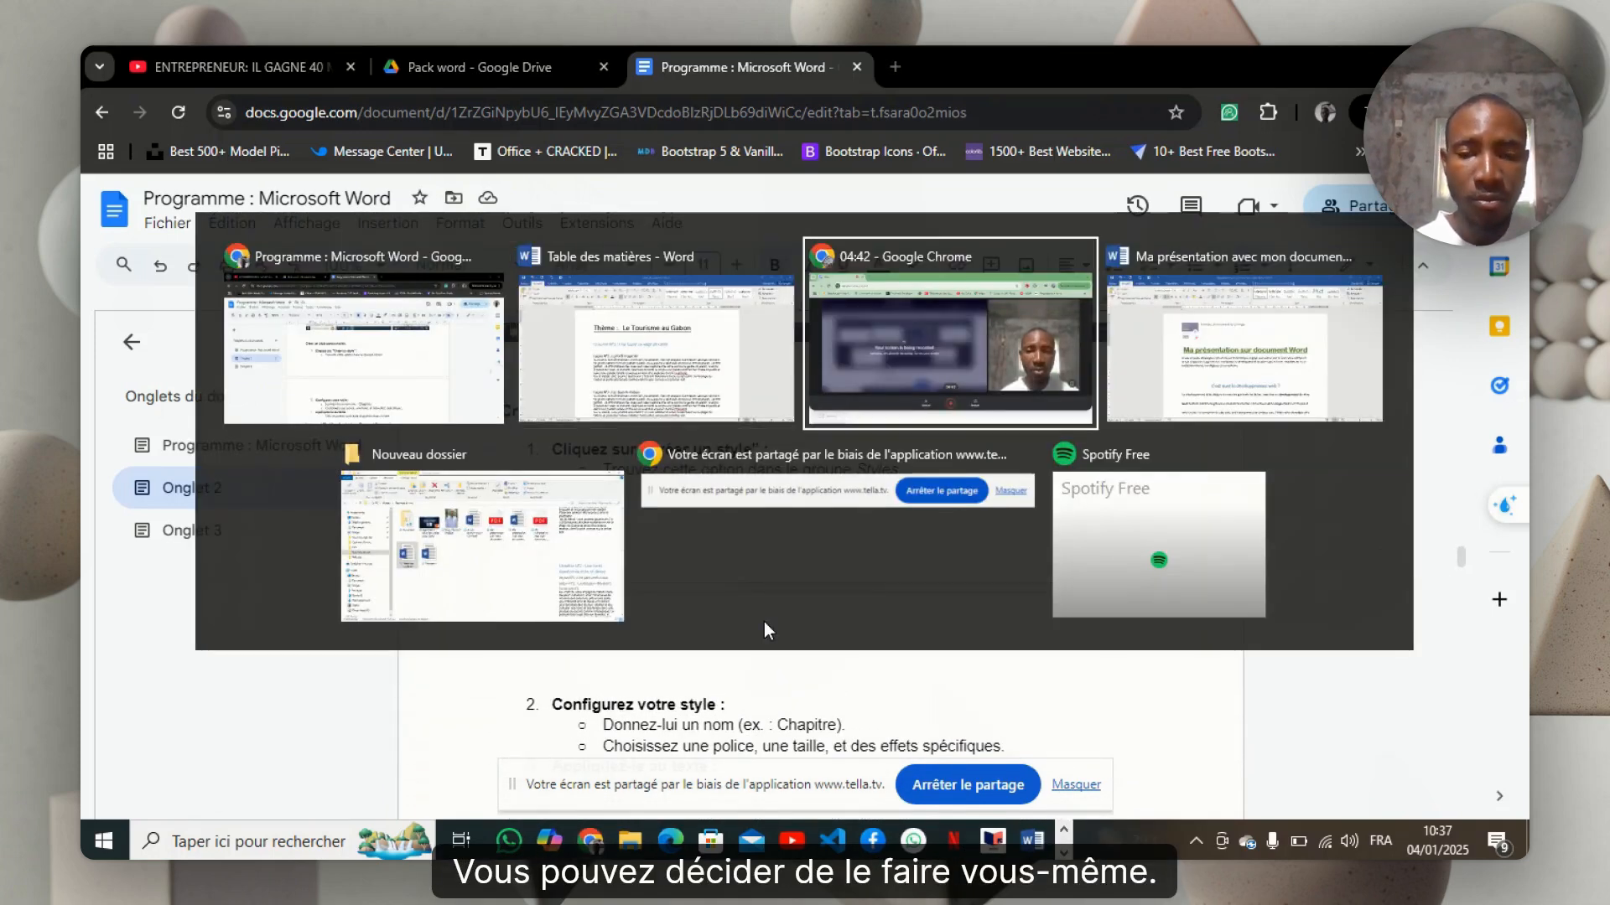
pyautogui.hotkey('alt', 'shift', 'Tab')
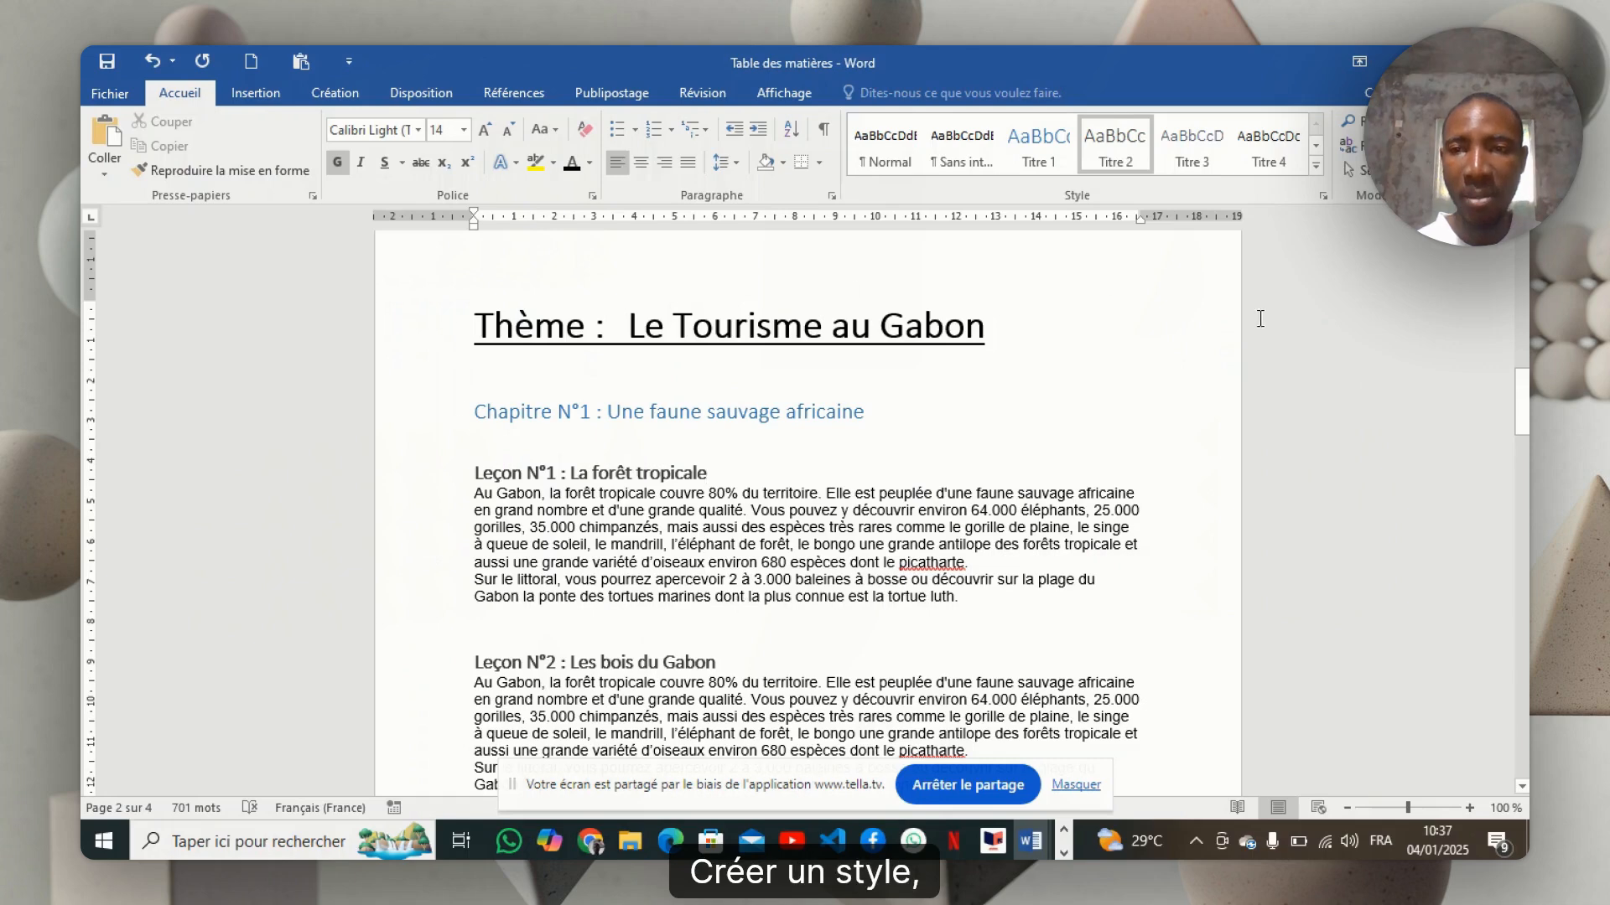
pyautogui.click(1316, 165)
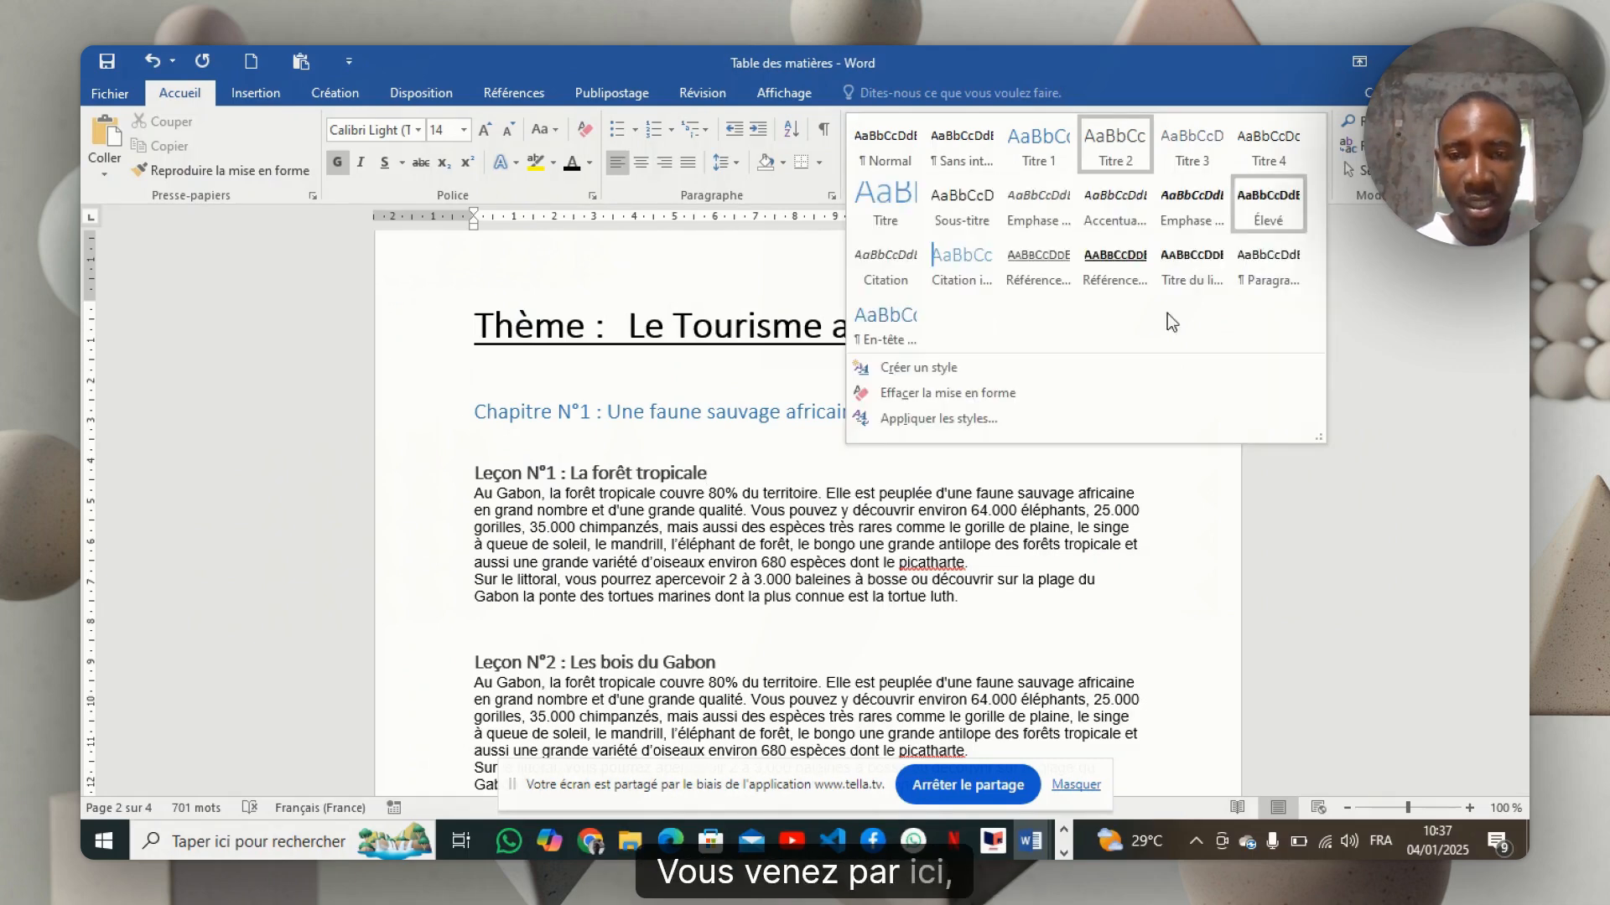
pyautogui.click(926, 369)
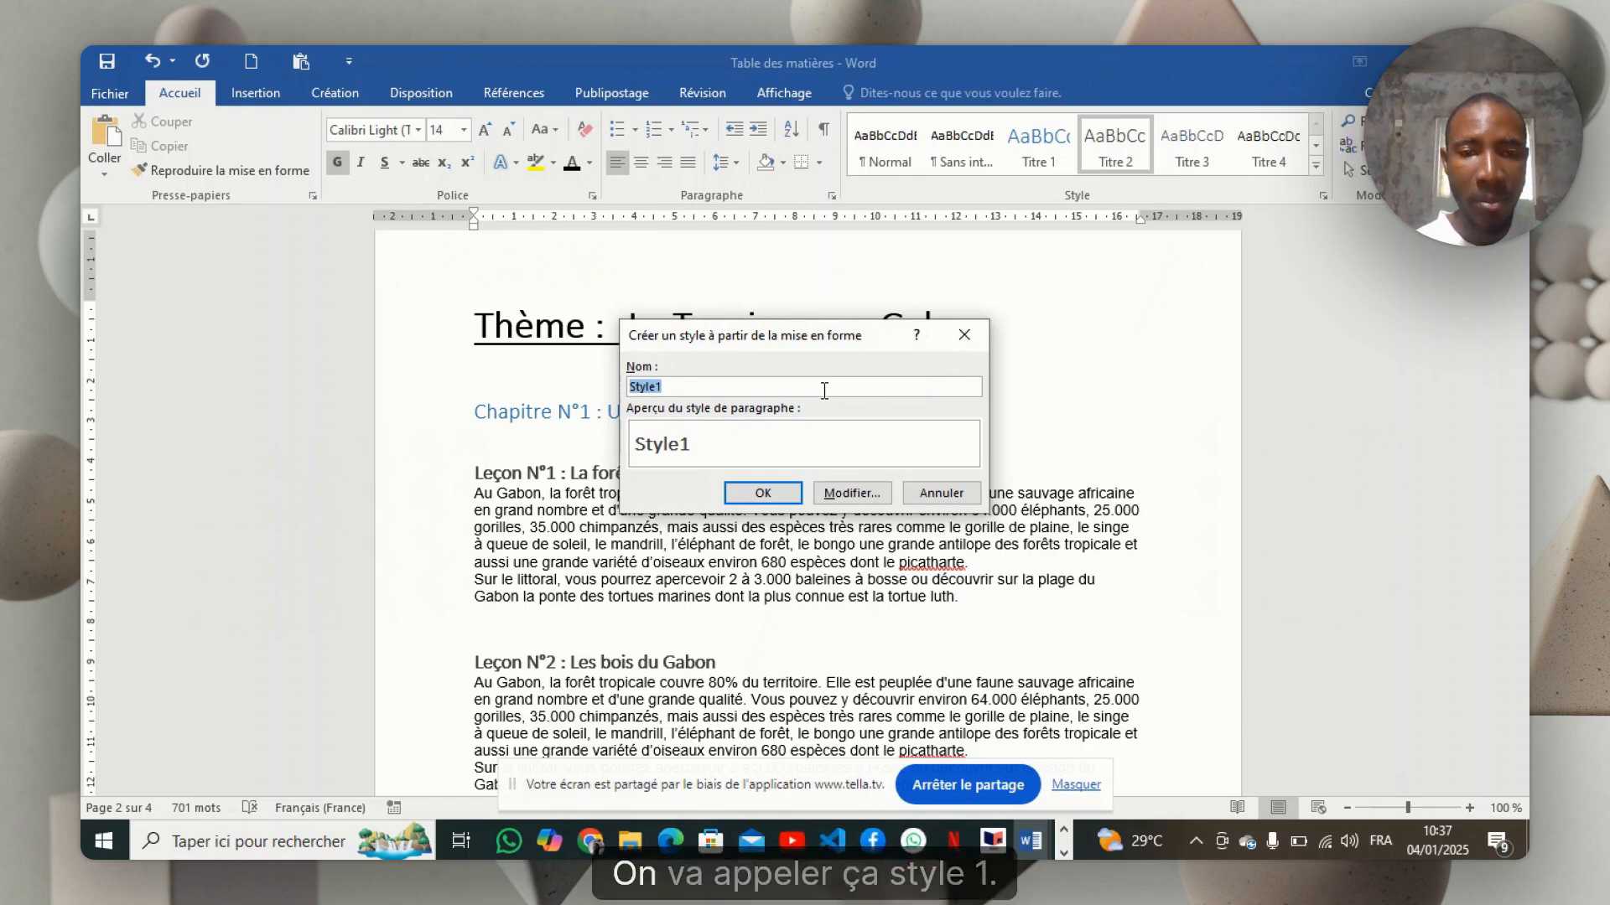
pyautogui.click(825, 391)
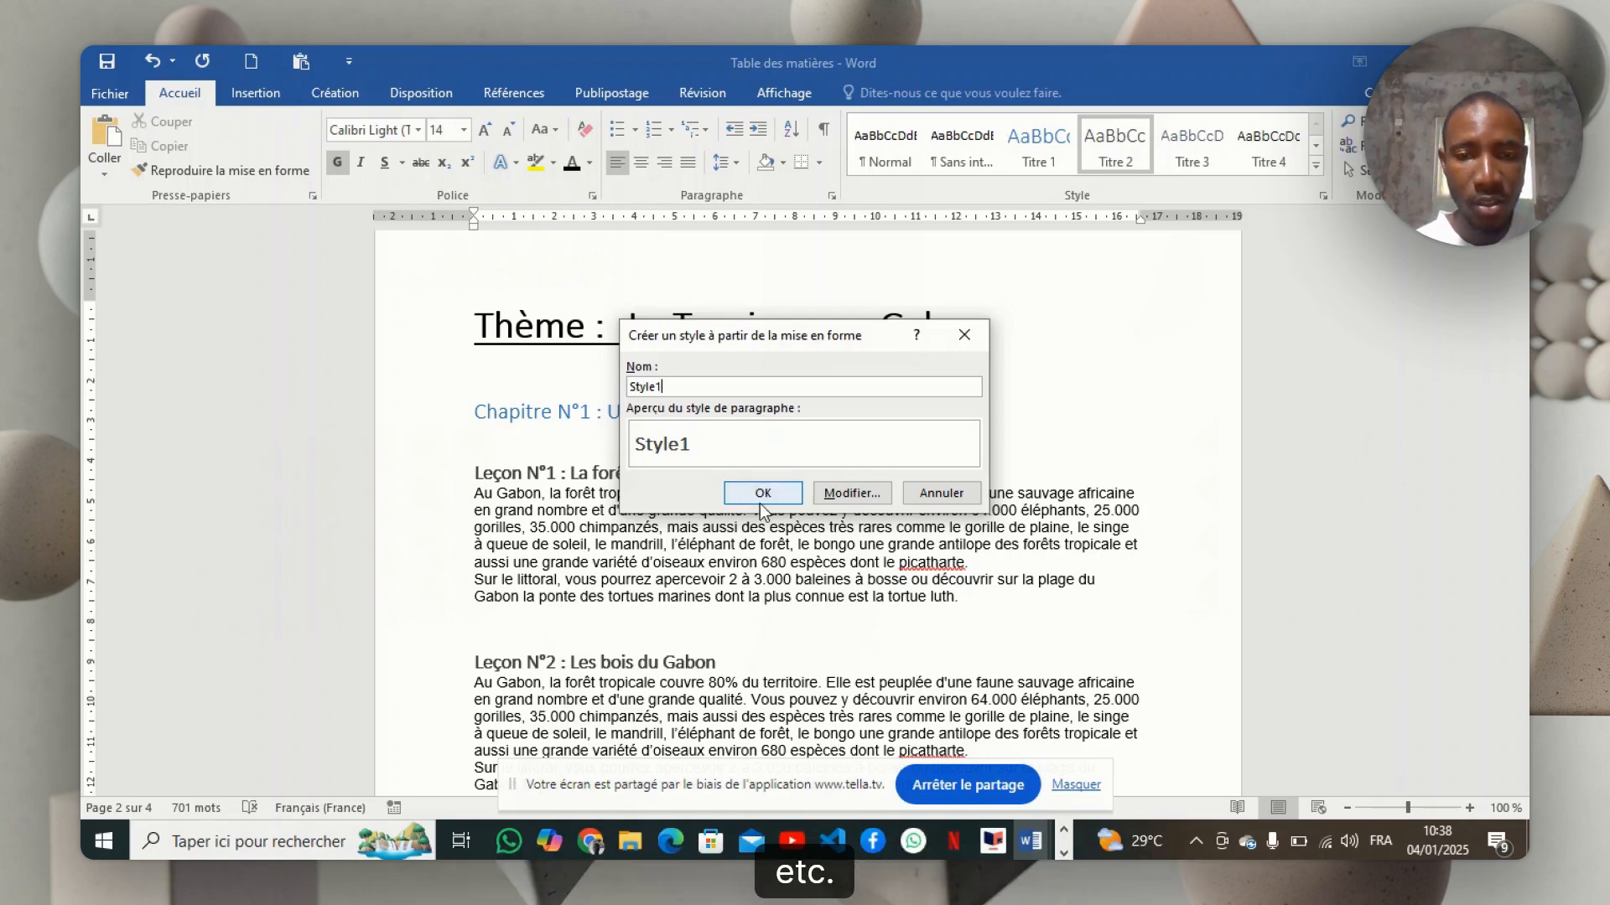
pyautogui.click(858, 495)
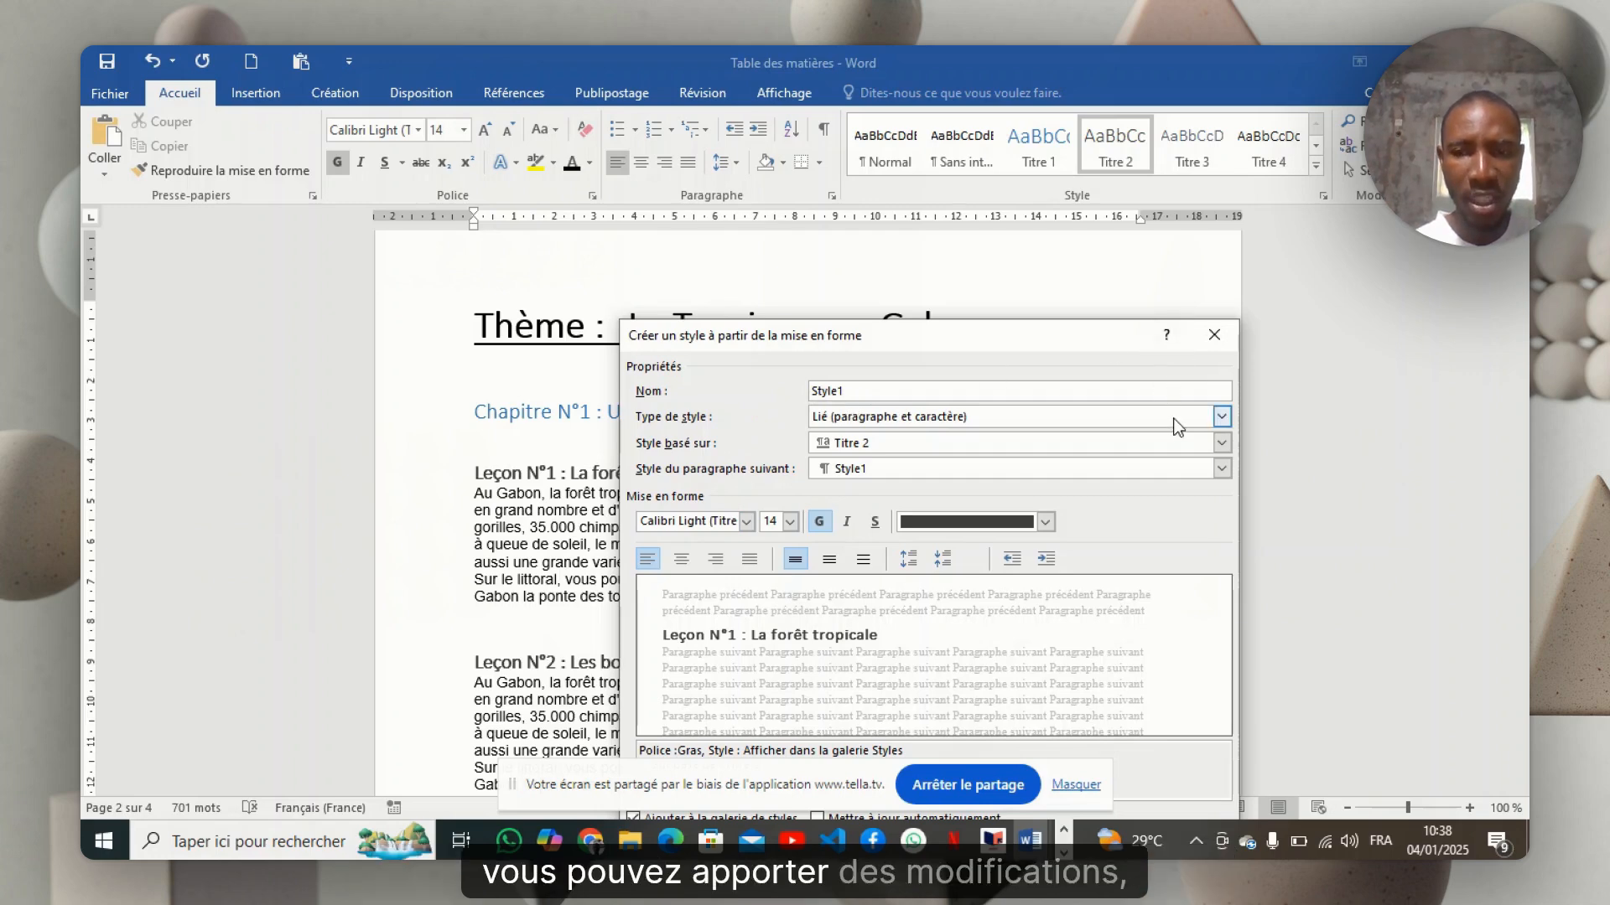
pyautogui.click(1226, 336)
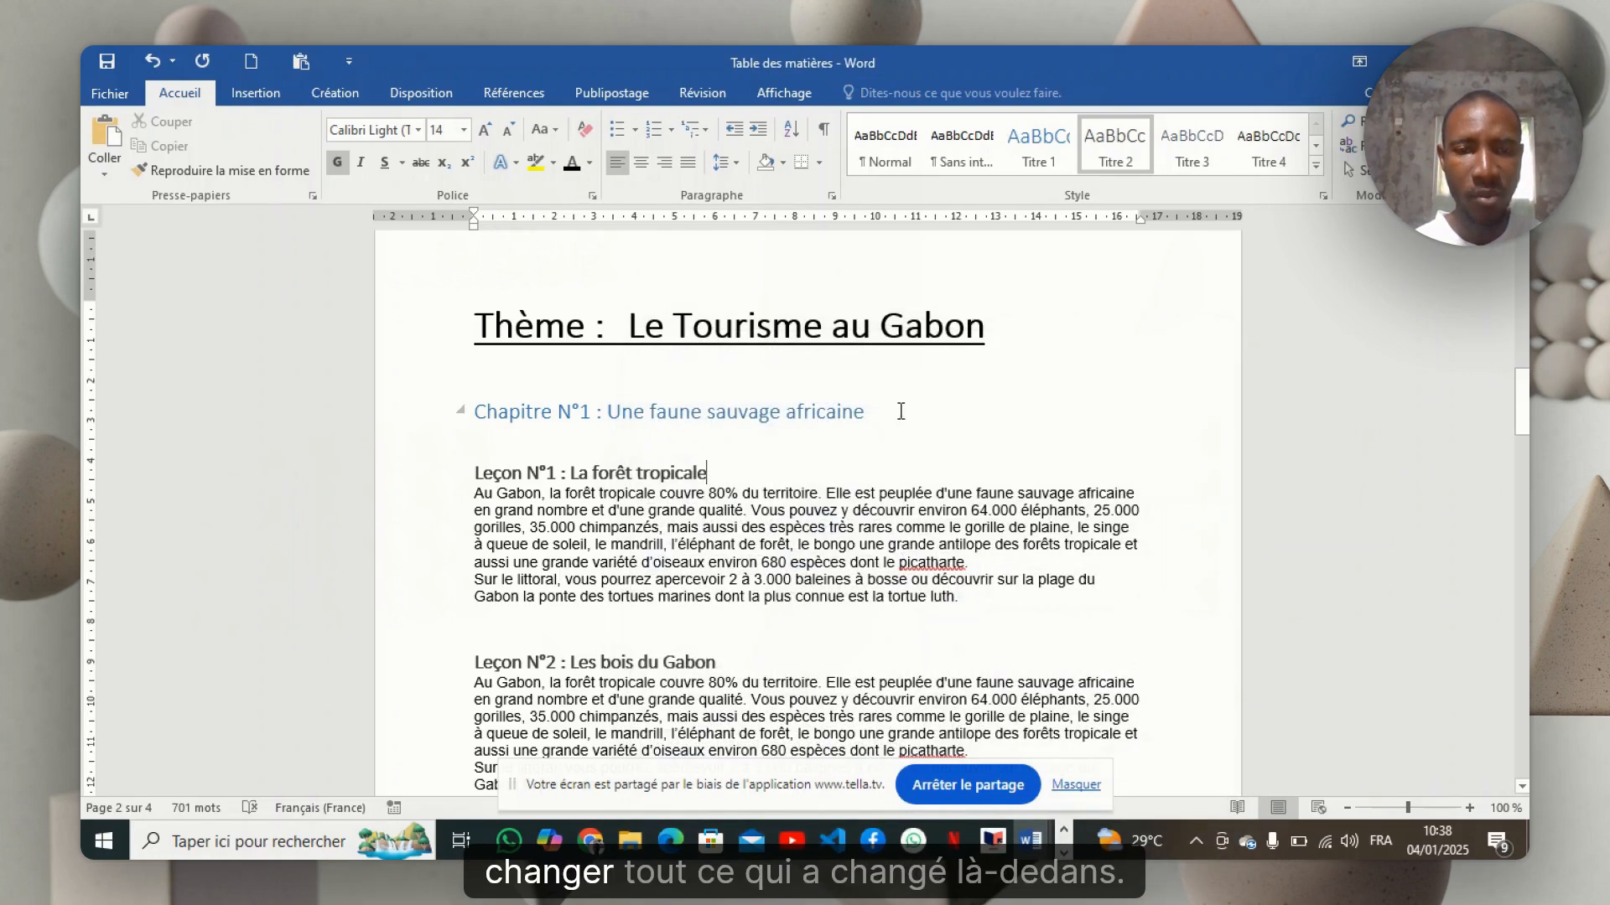
# - Return to the Google Docs course and review the illustrated explanation of the style gallery and the "Créer un style personnalisé" section
pyautogui.scroll(-3, 882, 475)
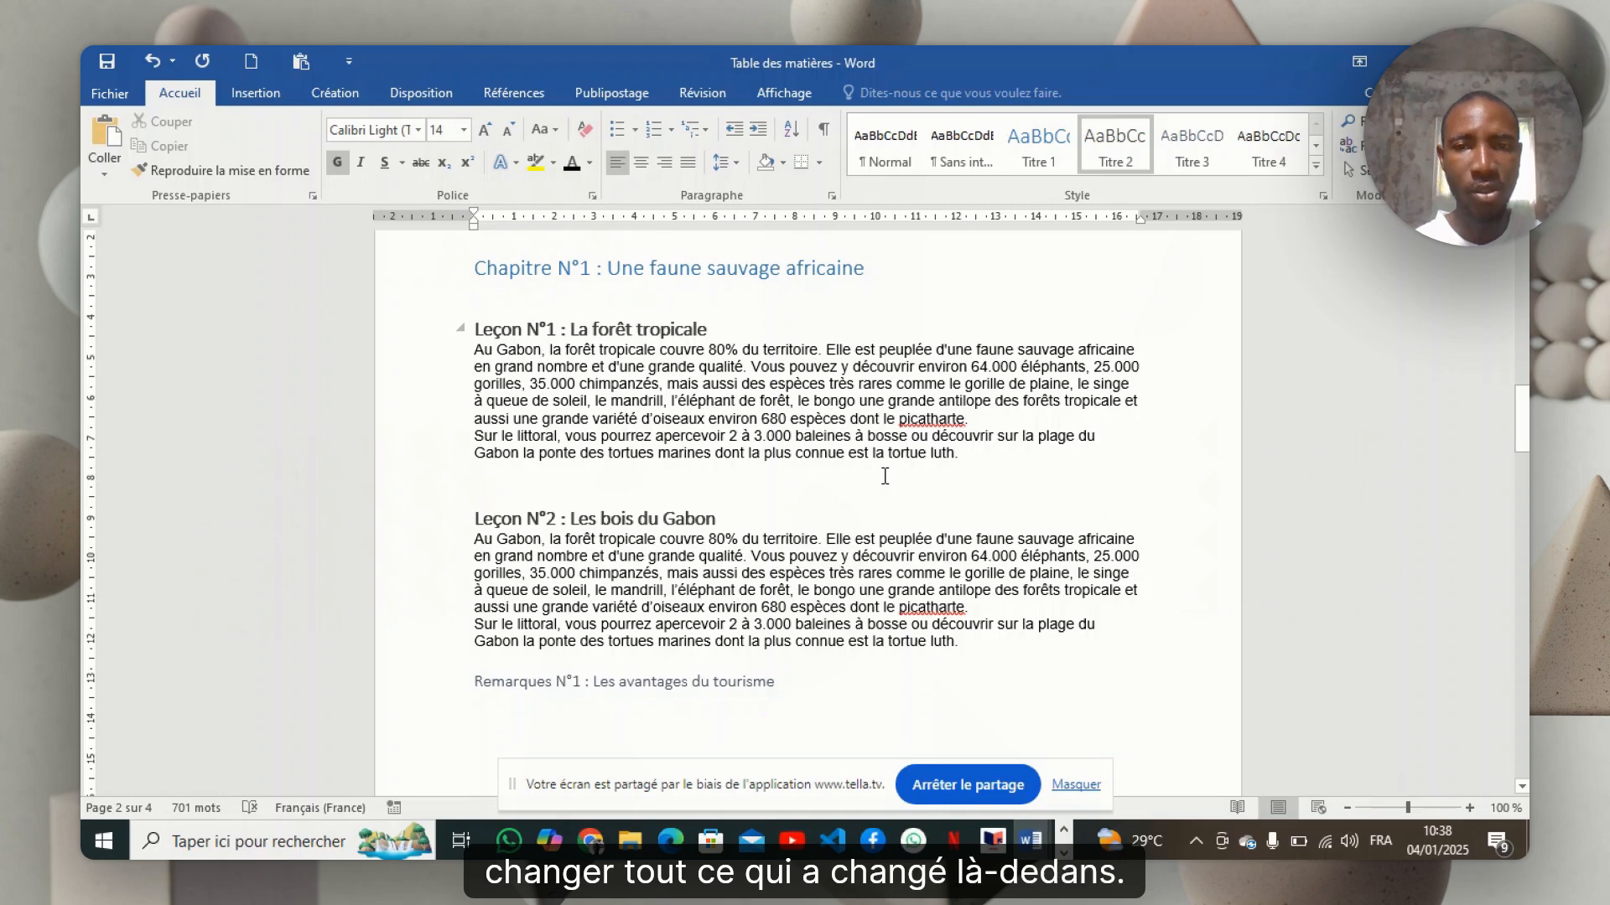
pyautogui.hotkey('alt', 'Tab')
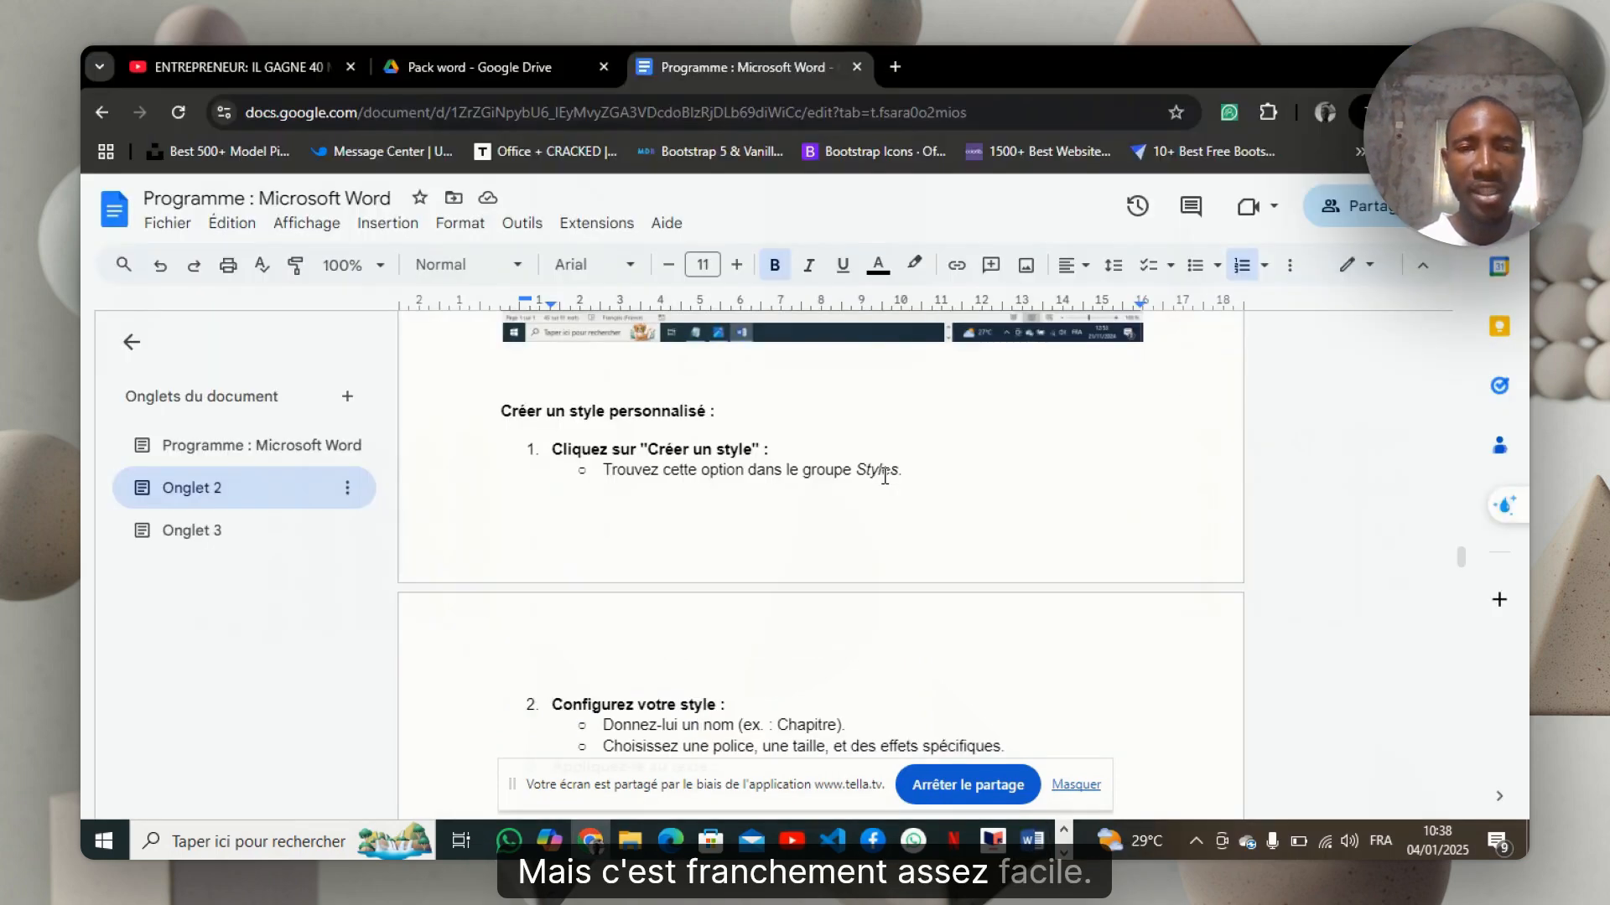
pyautogui.scroll(-2, 884, 476)
pyautogui.scroll(5, 884, 476)
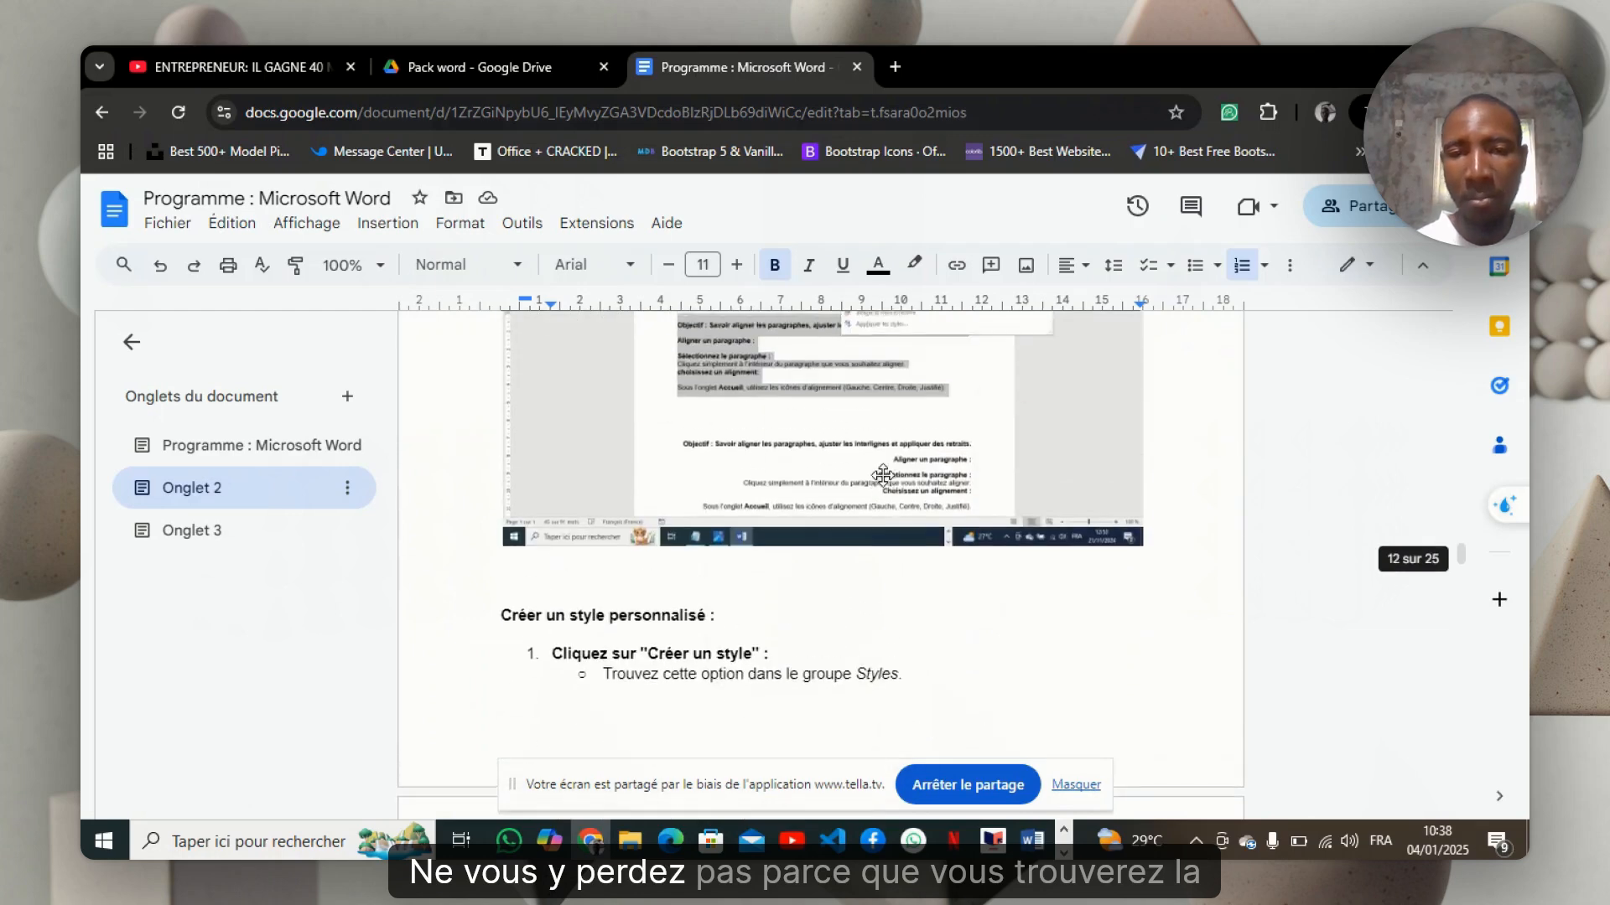
pyautogui.scroll(2, 884, 475)
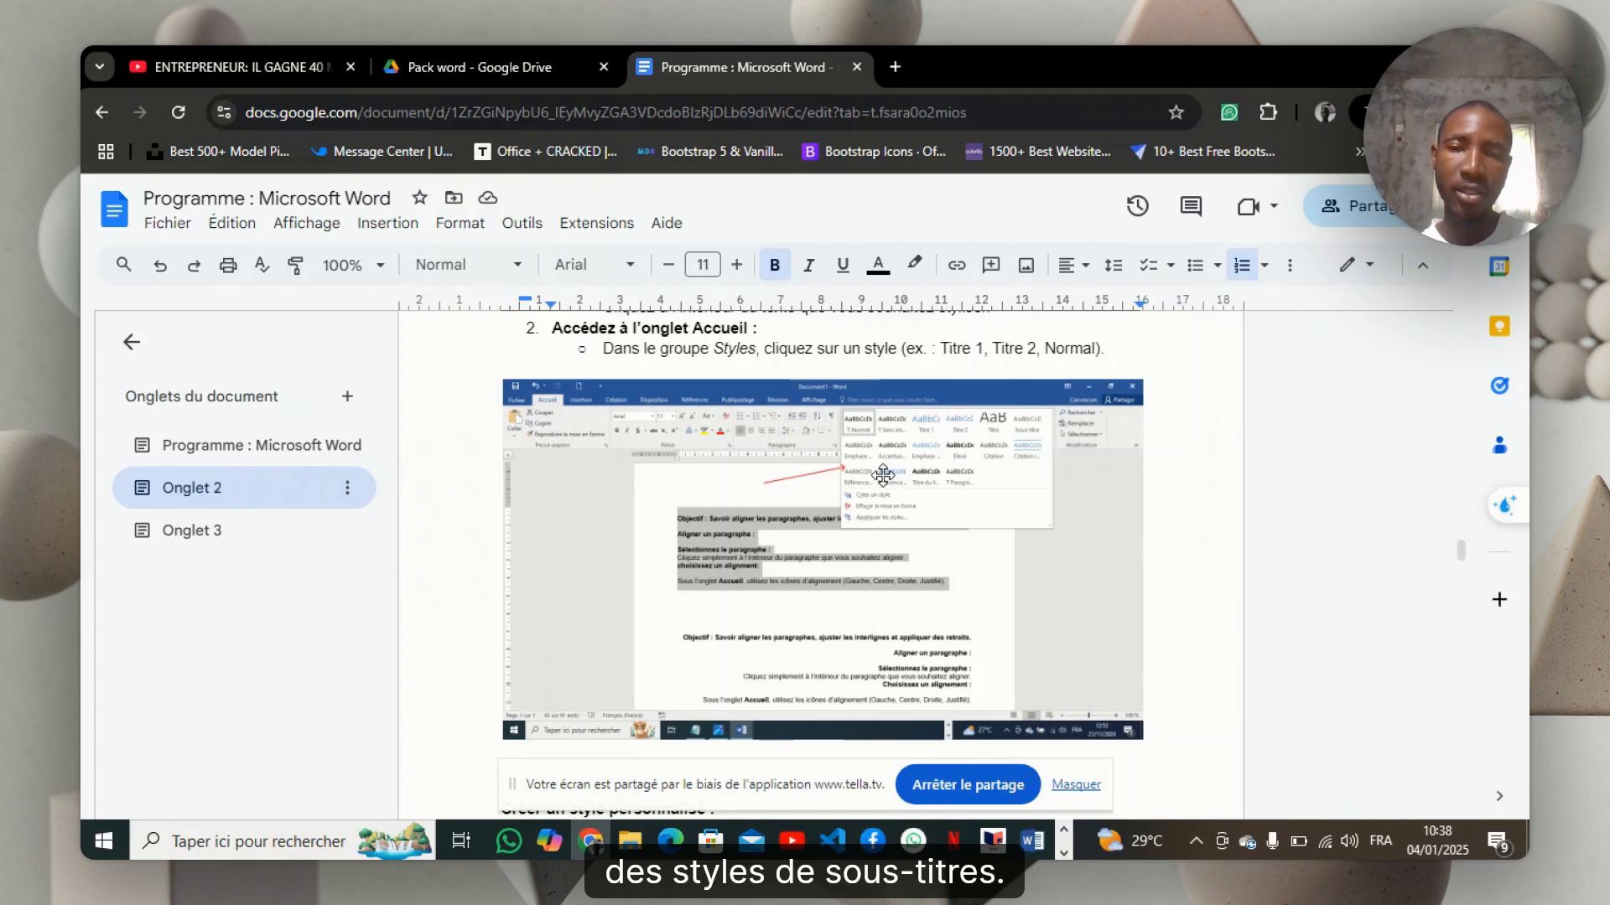
pyautogui.scroll(-2, 883, 476)
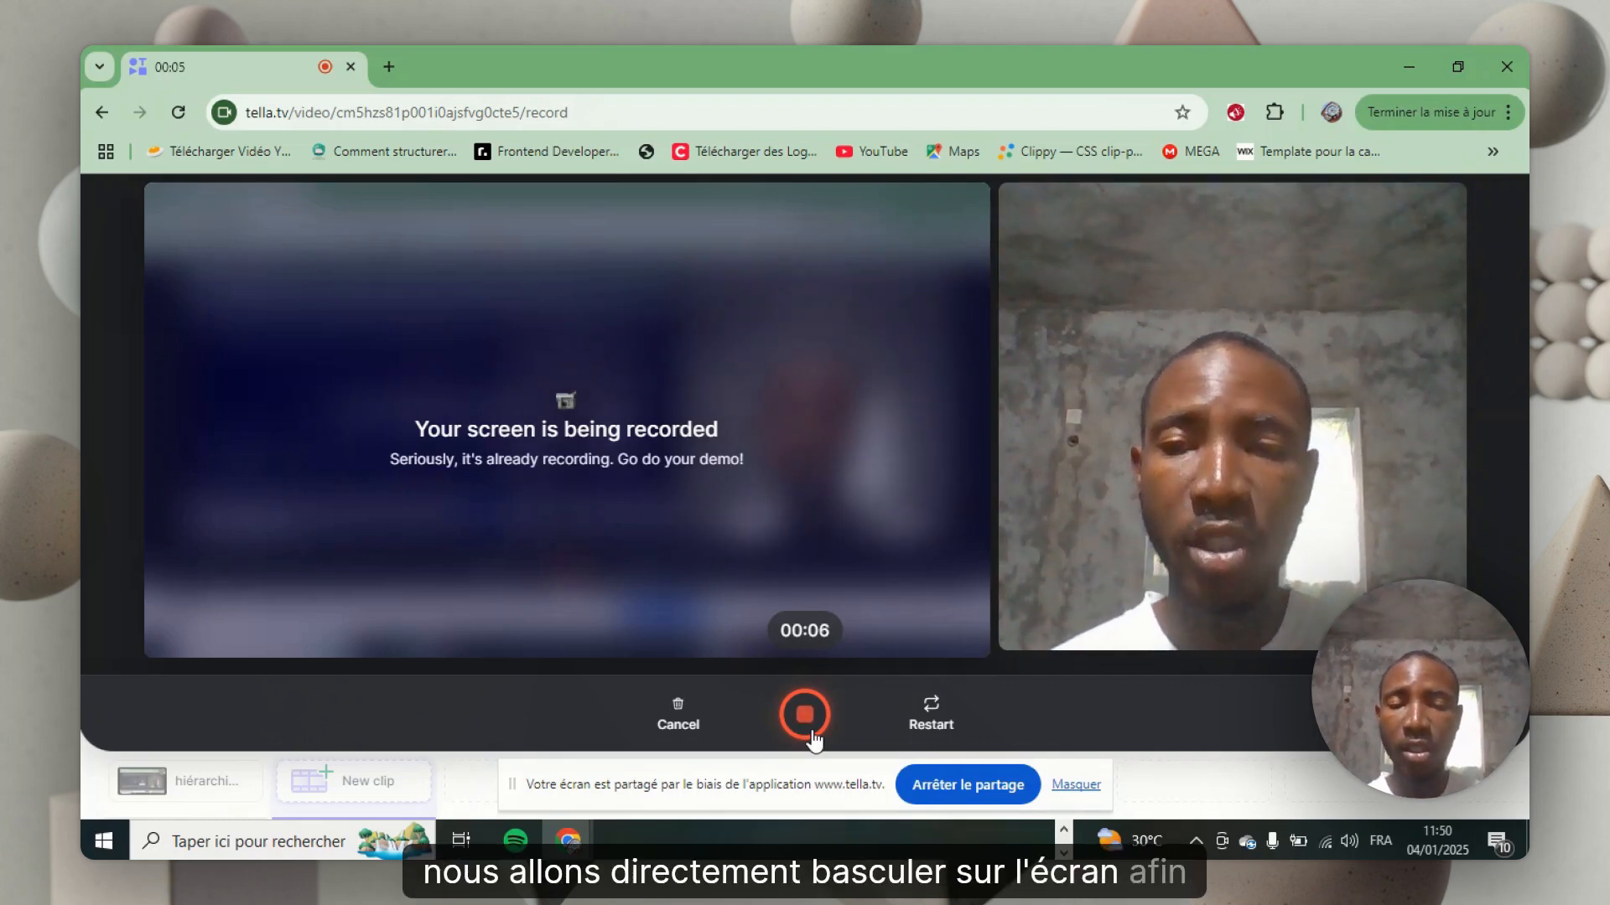
# - Switch from the recording page to the Word document "Table des matières"
pyautogui.hotkey('alt', 'Tab')
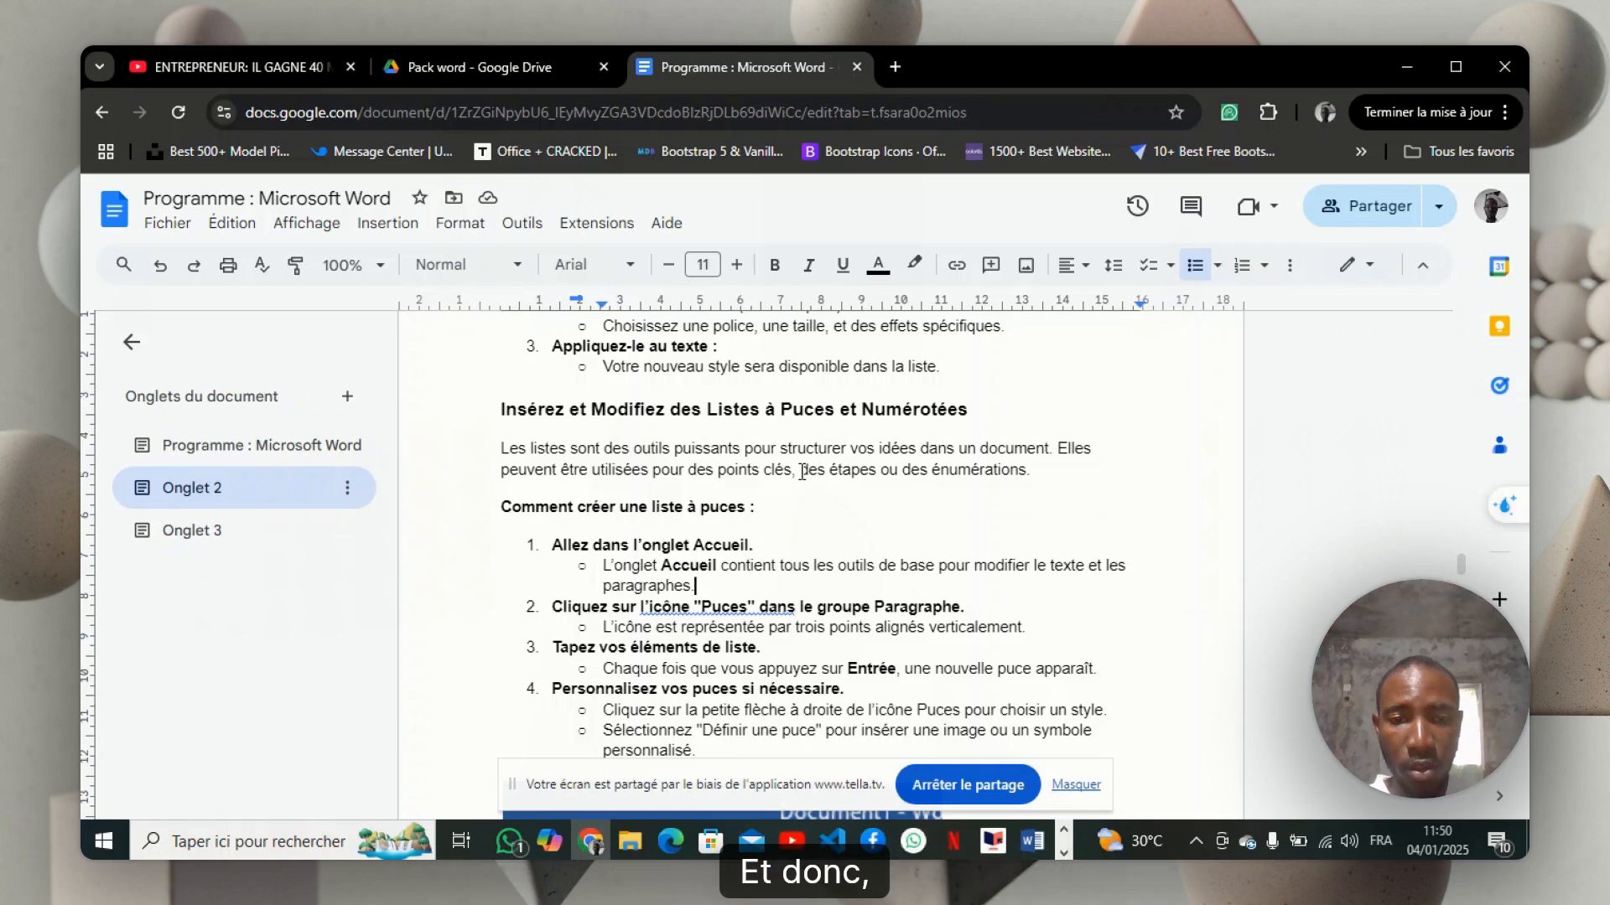
pyautogui.hotkey('alt', 'Tab')
pyautogui.hotkey('alt', 'Tab')
pyautogui.hotkey('alt', 'Tab')
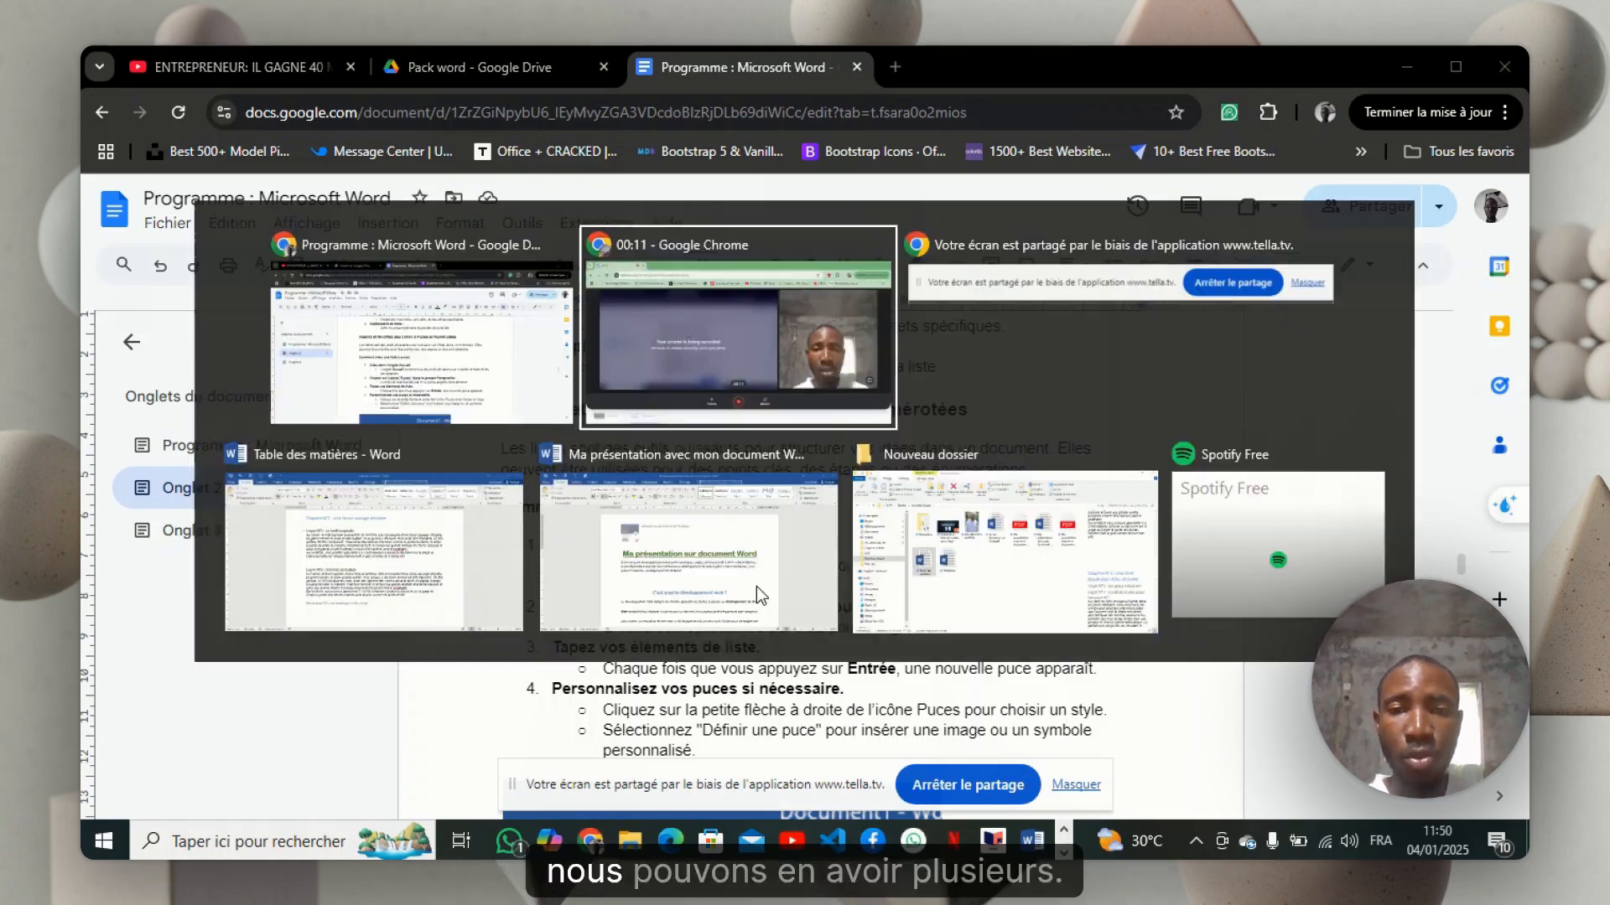
pyautogui.hotkey('alt', 'Tab')
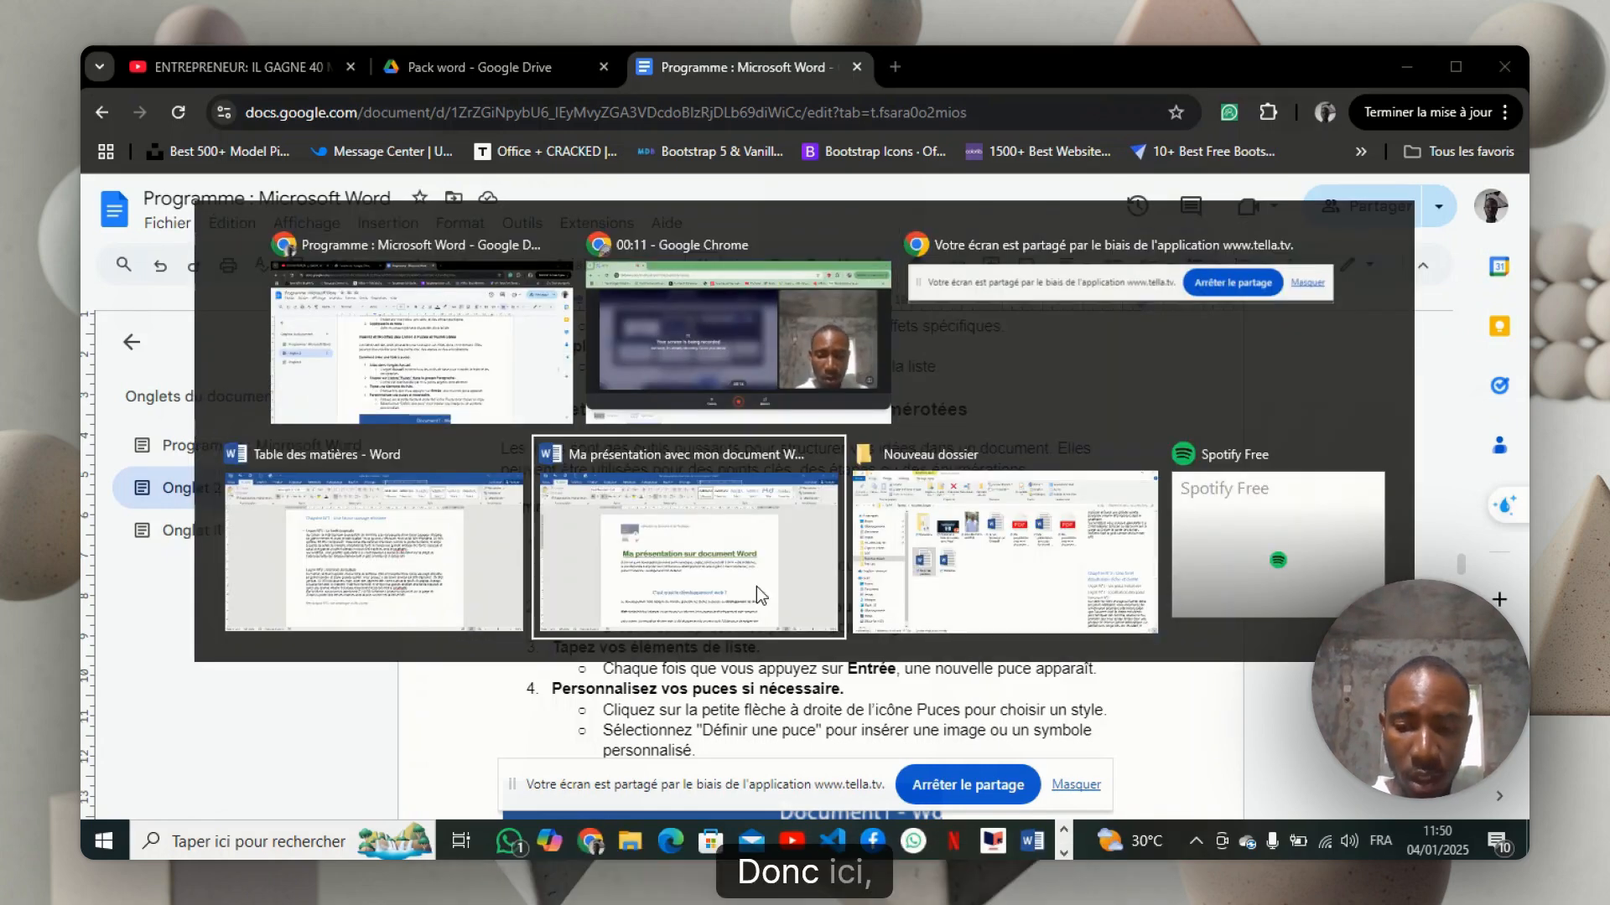
pyautogui.hotkey('alt', 'shift', 'Tab')
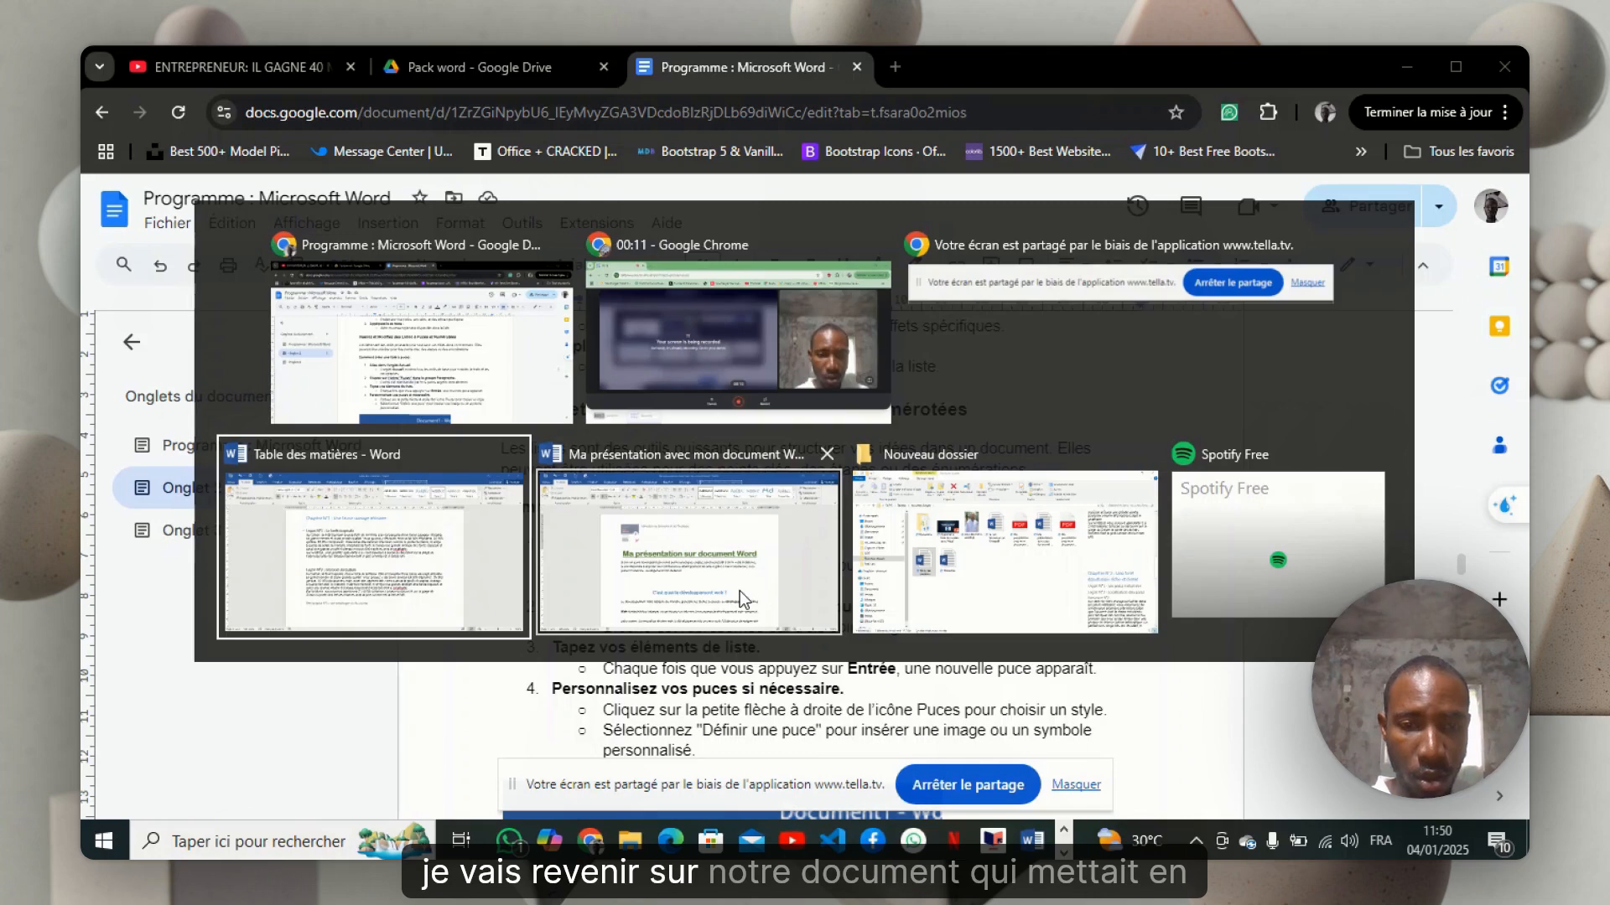
pyautogui.hotkey('alt', 'Tab')
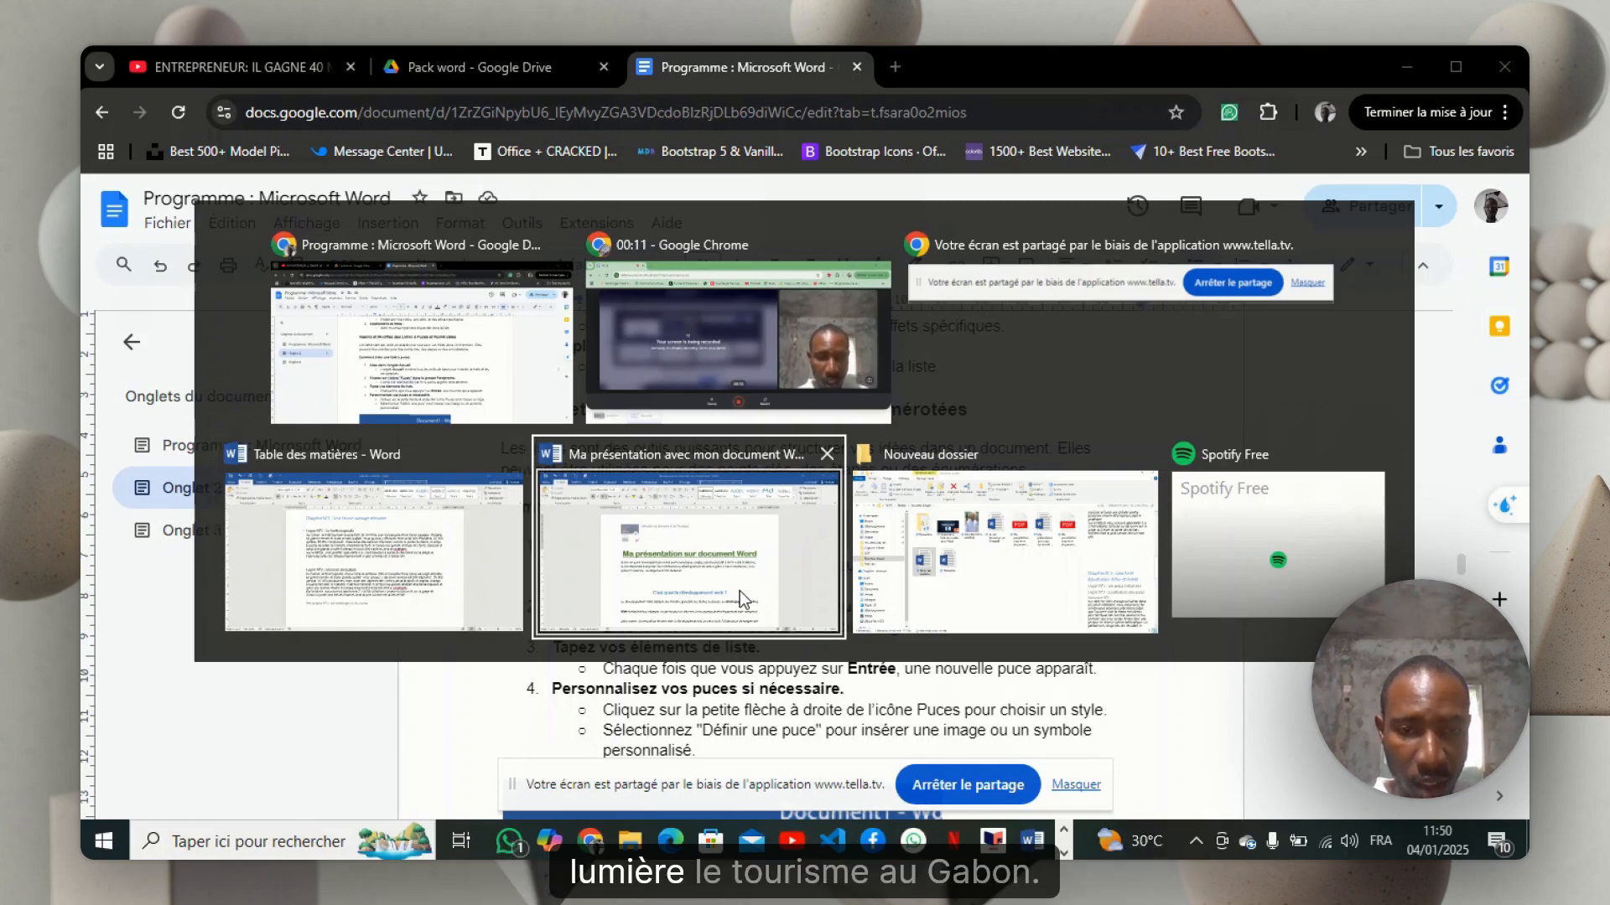
pyautogui.hotkey('alt', 'shift', 'Tab')
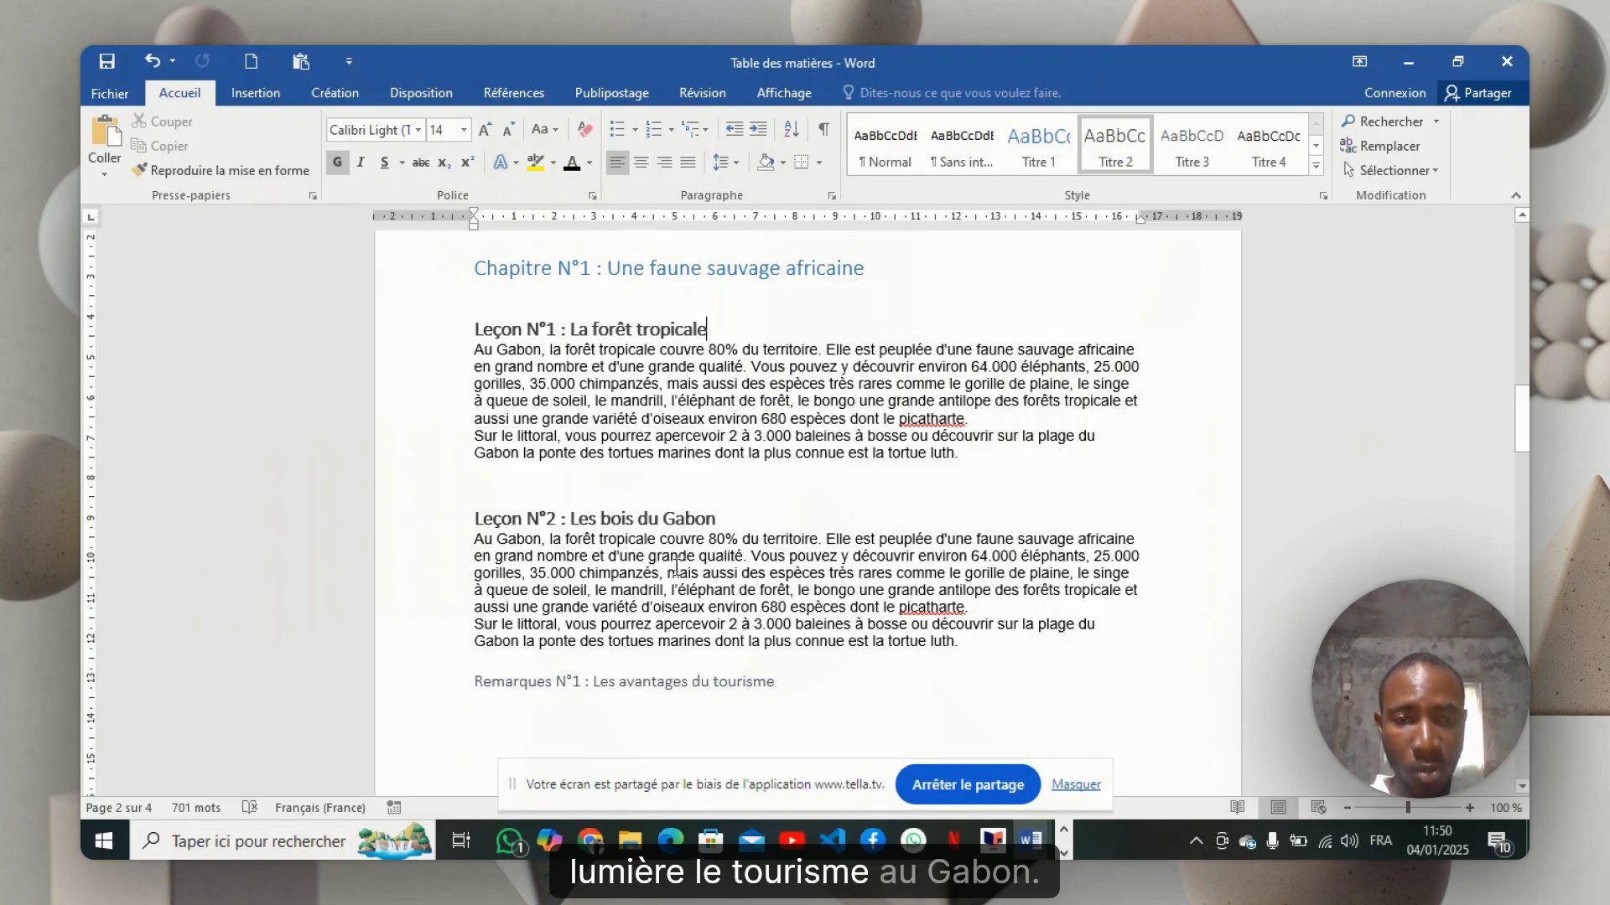
# - Delete the blank space above the heading "Chapitre N°3 : Une population du Gabon très ancienne"
pyautogui.scroll(-10, 841, 591)
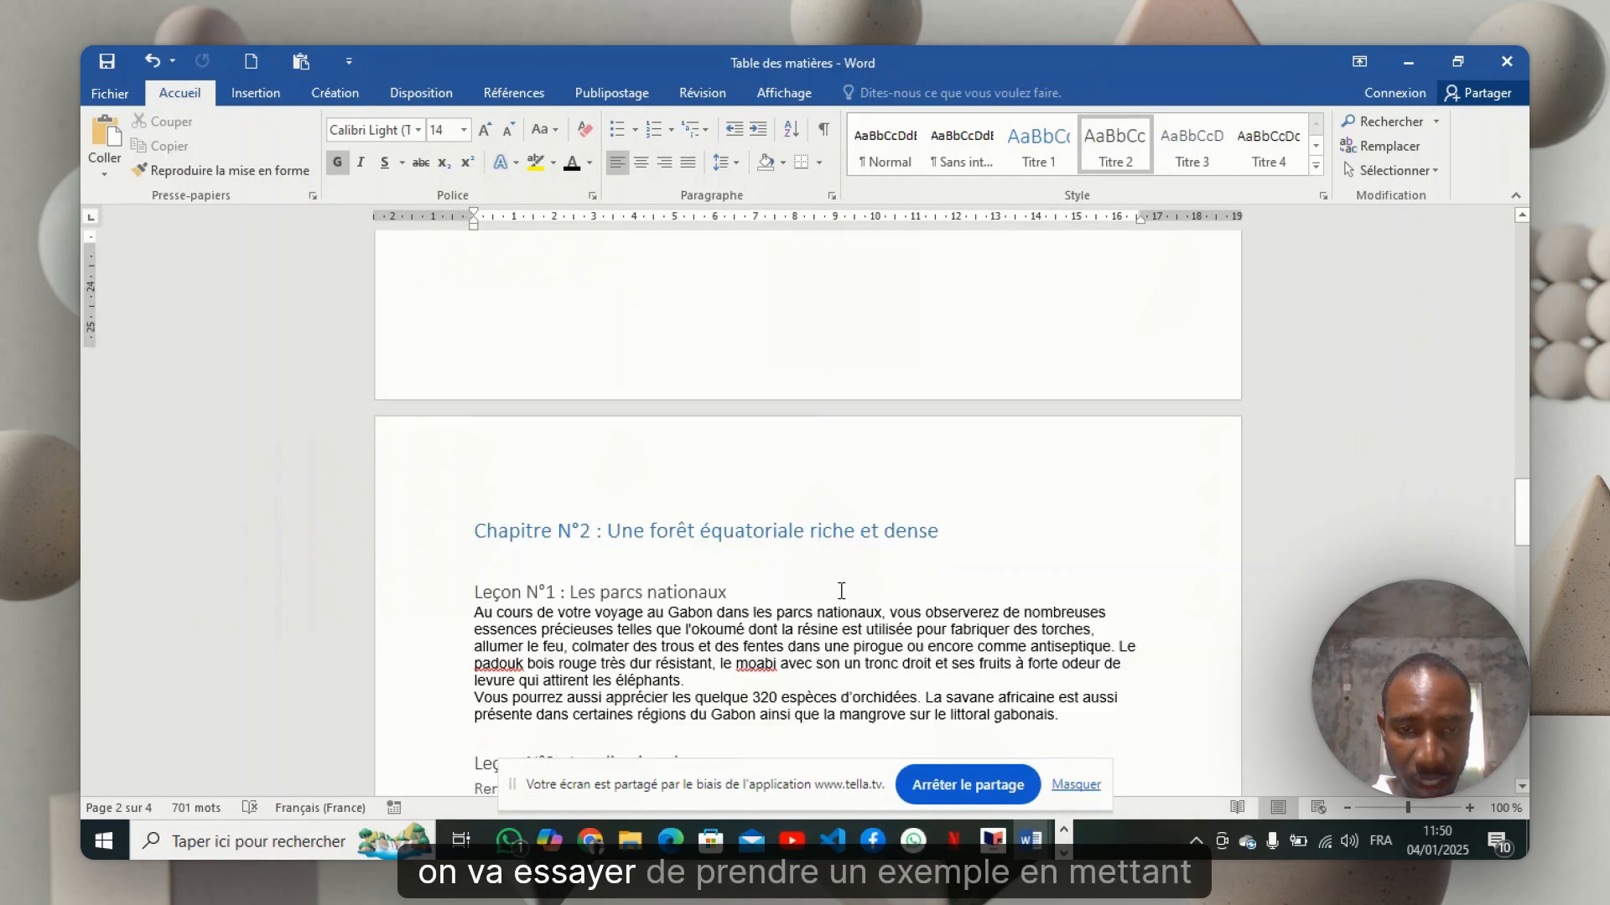
pyautogui.scroll(-5, 841, 591)
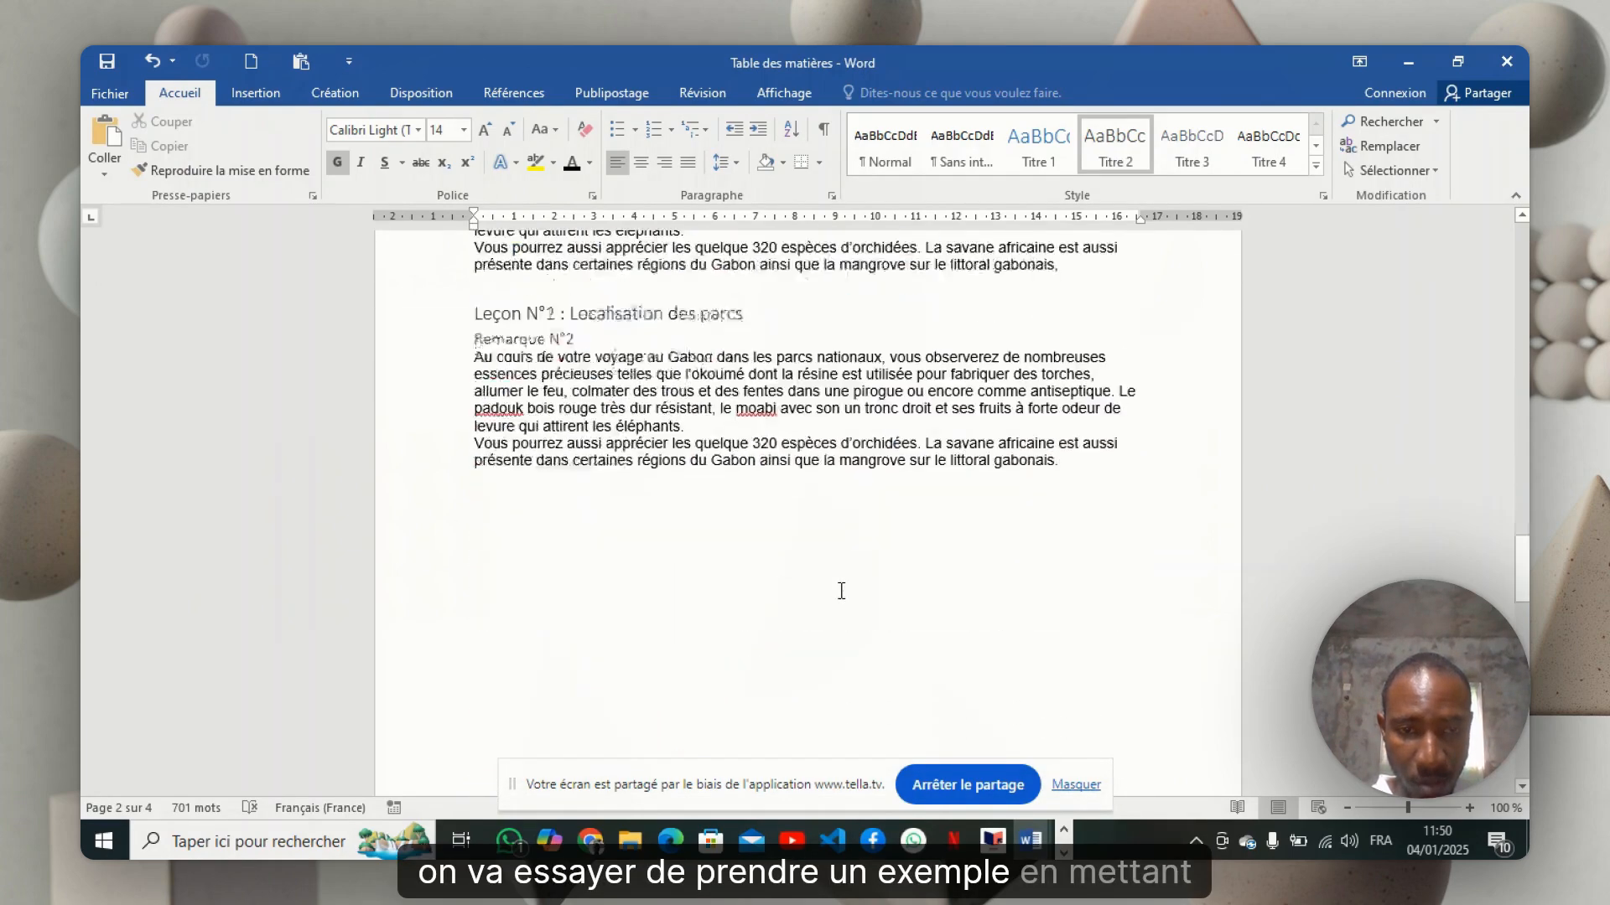
pyautogui.click(758, 449)
pyautogui.press('Delete')
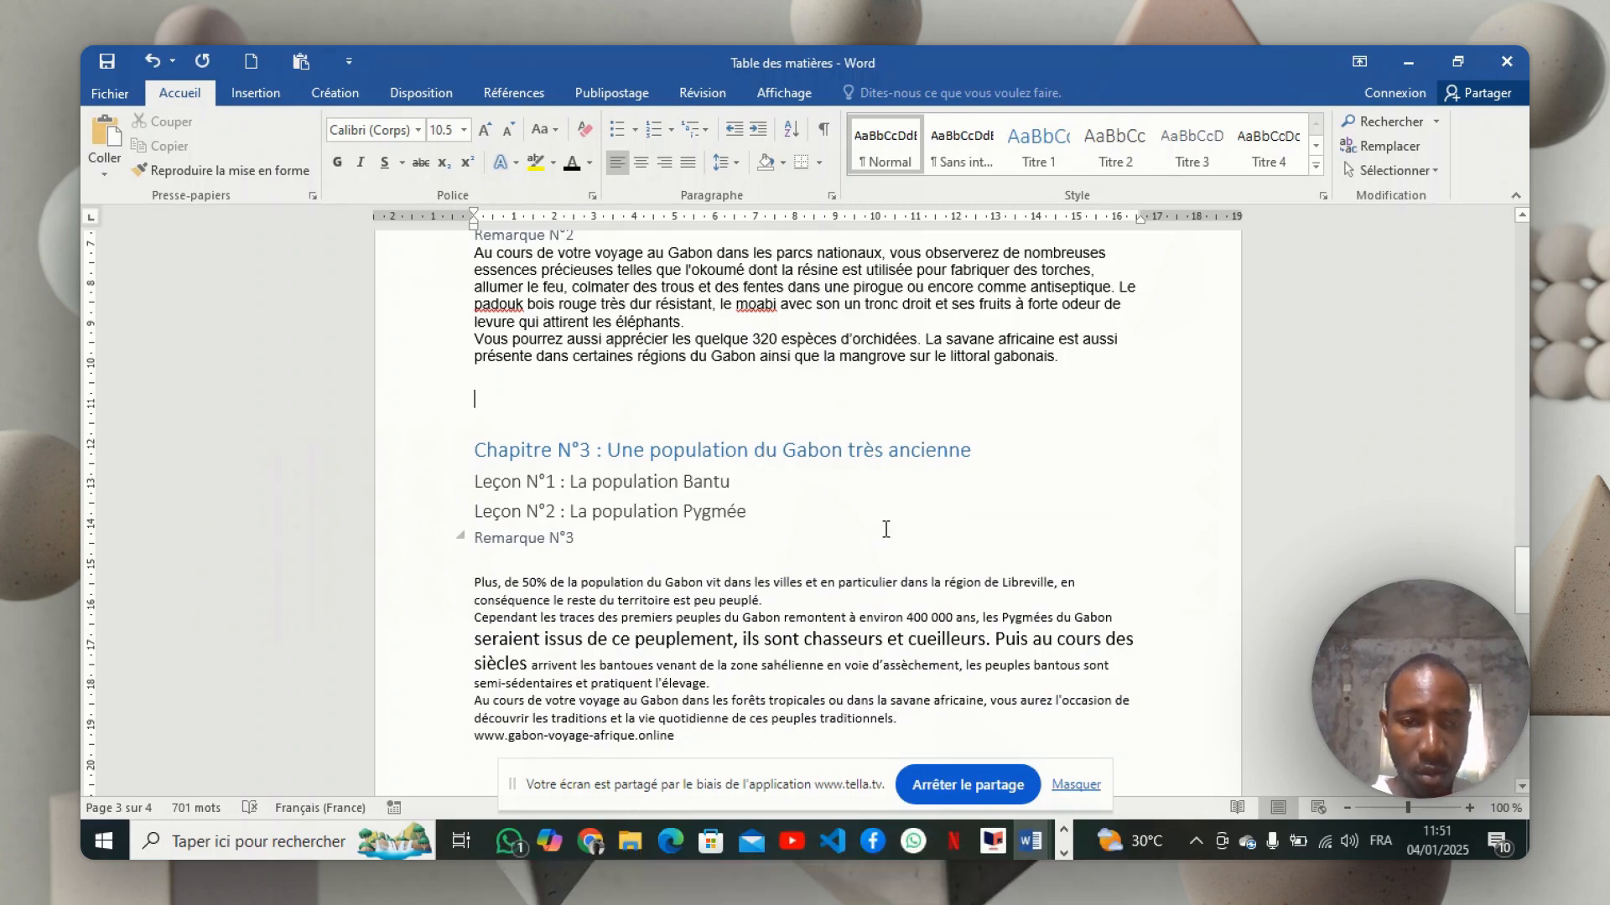
# - Remove the surplus blank lines at the end of the document and place the cursor on the last page
pyautogui.scroll(-10, 885, 530)
pyautogui.click(736, 481)
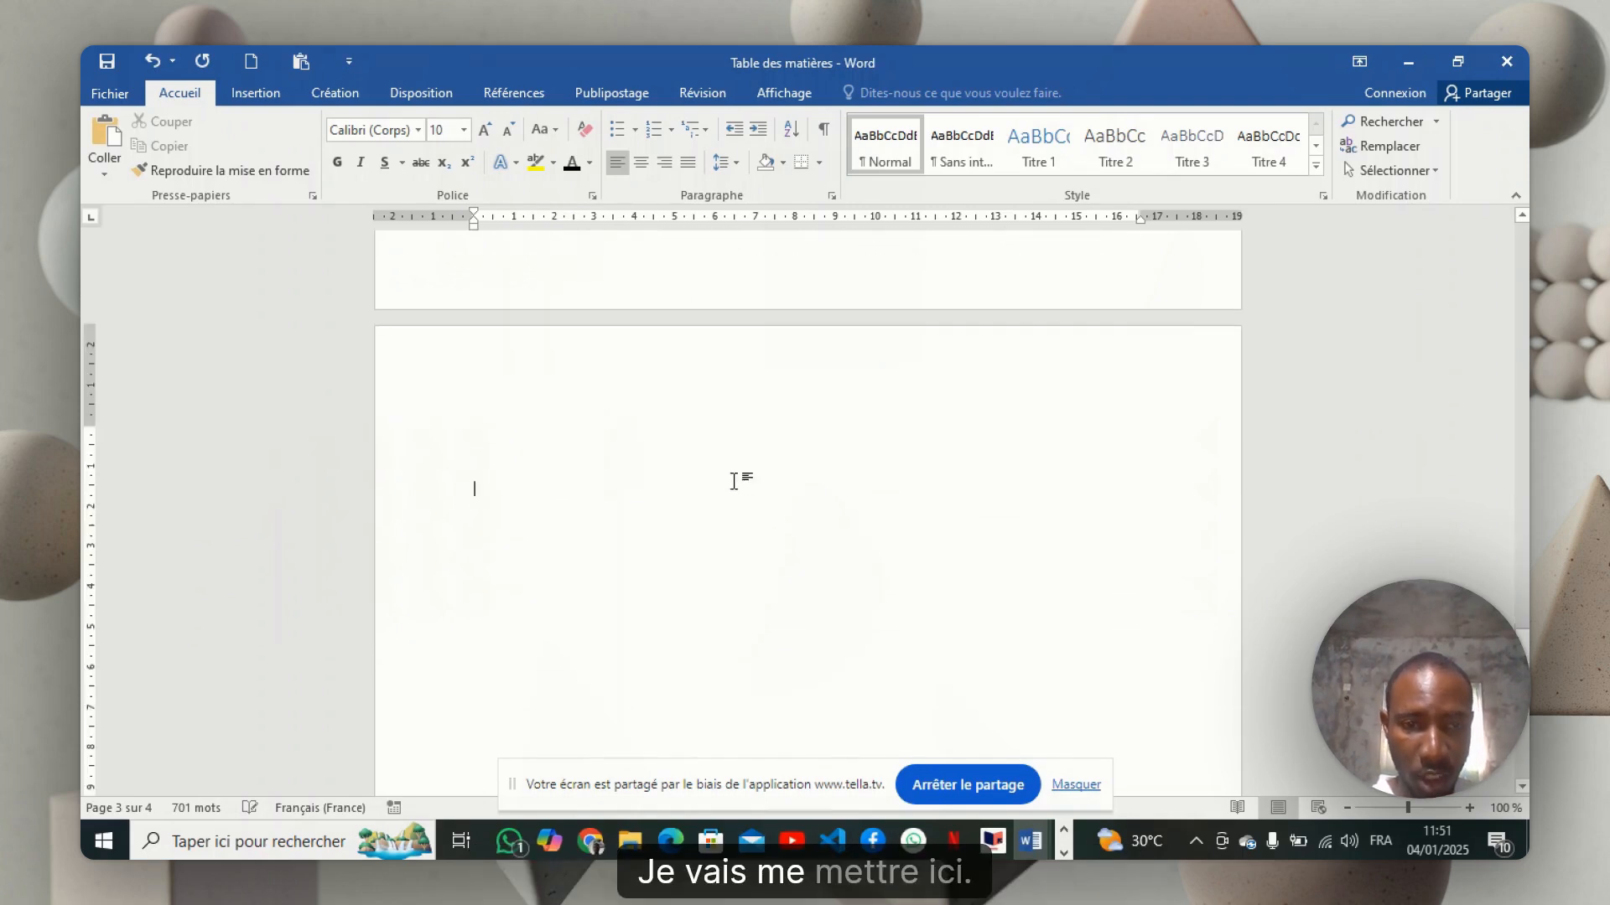
pyautogui.press('BackSpace')
pyautogui.press('BackSpace')
pyautogui.press('BackSpace')
pyautogui.press('BackSpace')
pyautogui.press('BackSpace')
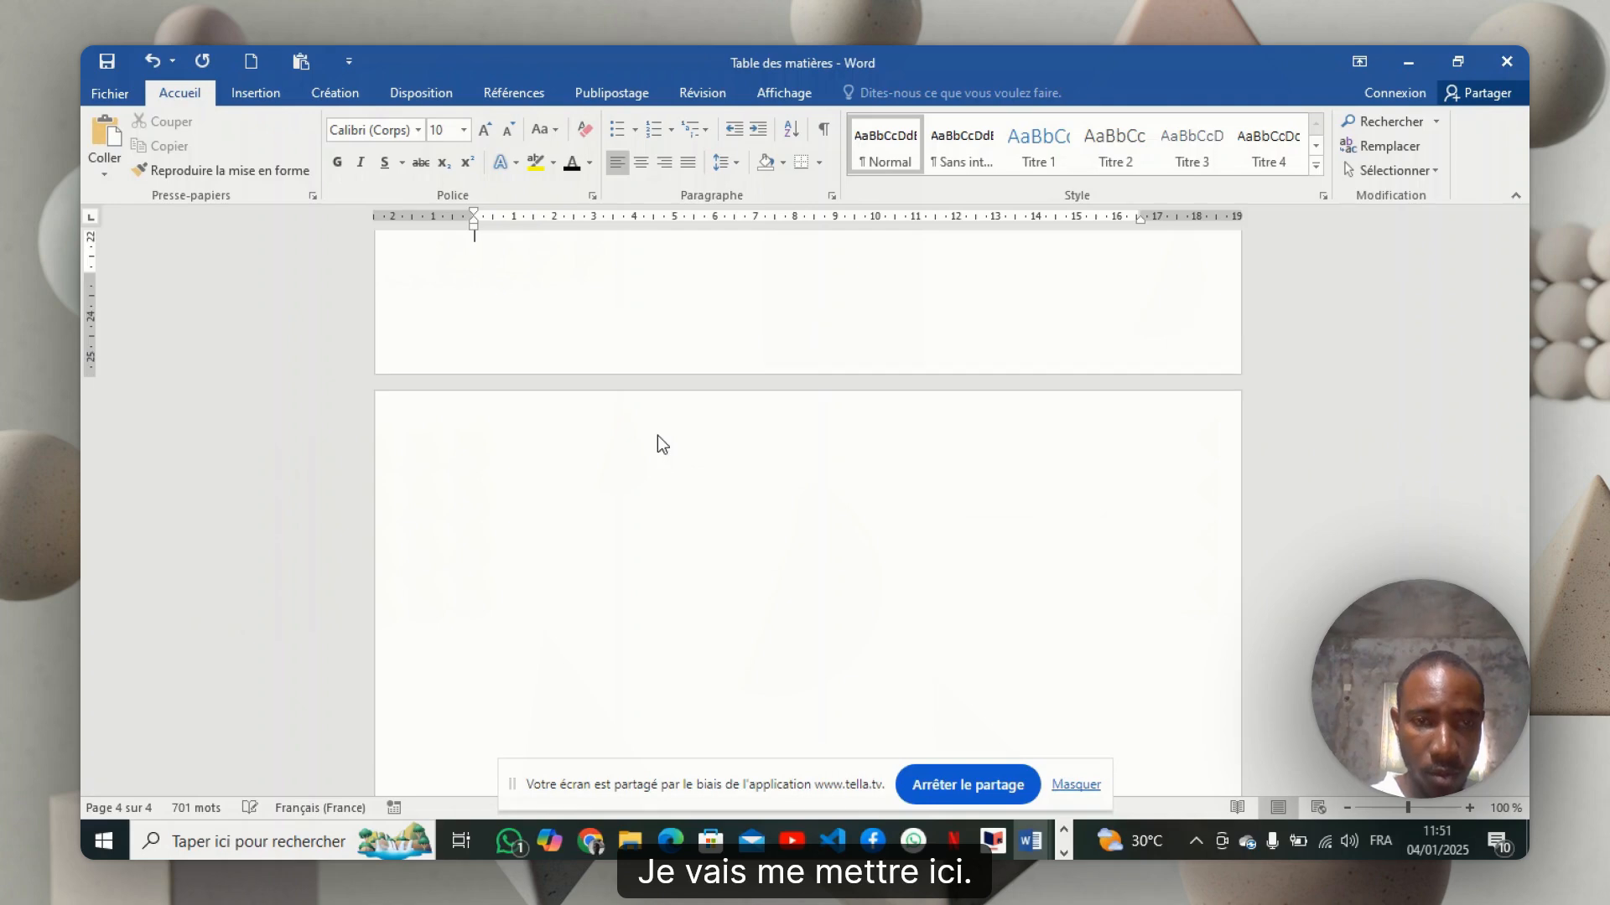
pyautogui.press('Down')
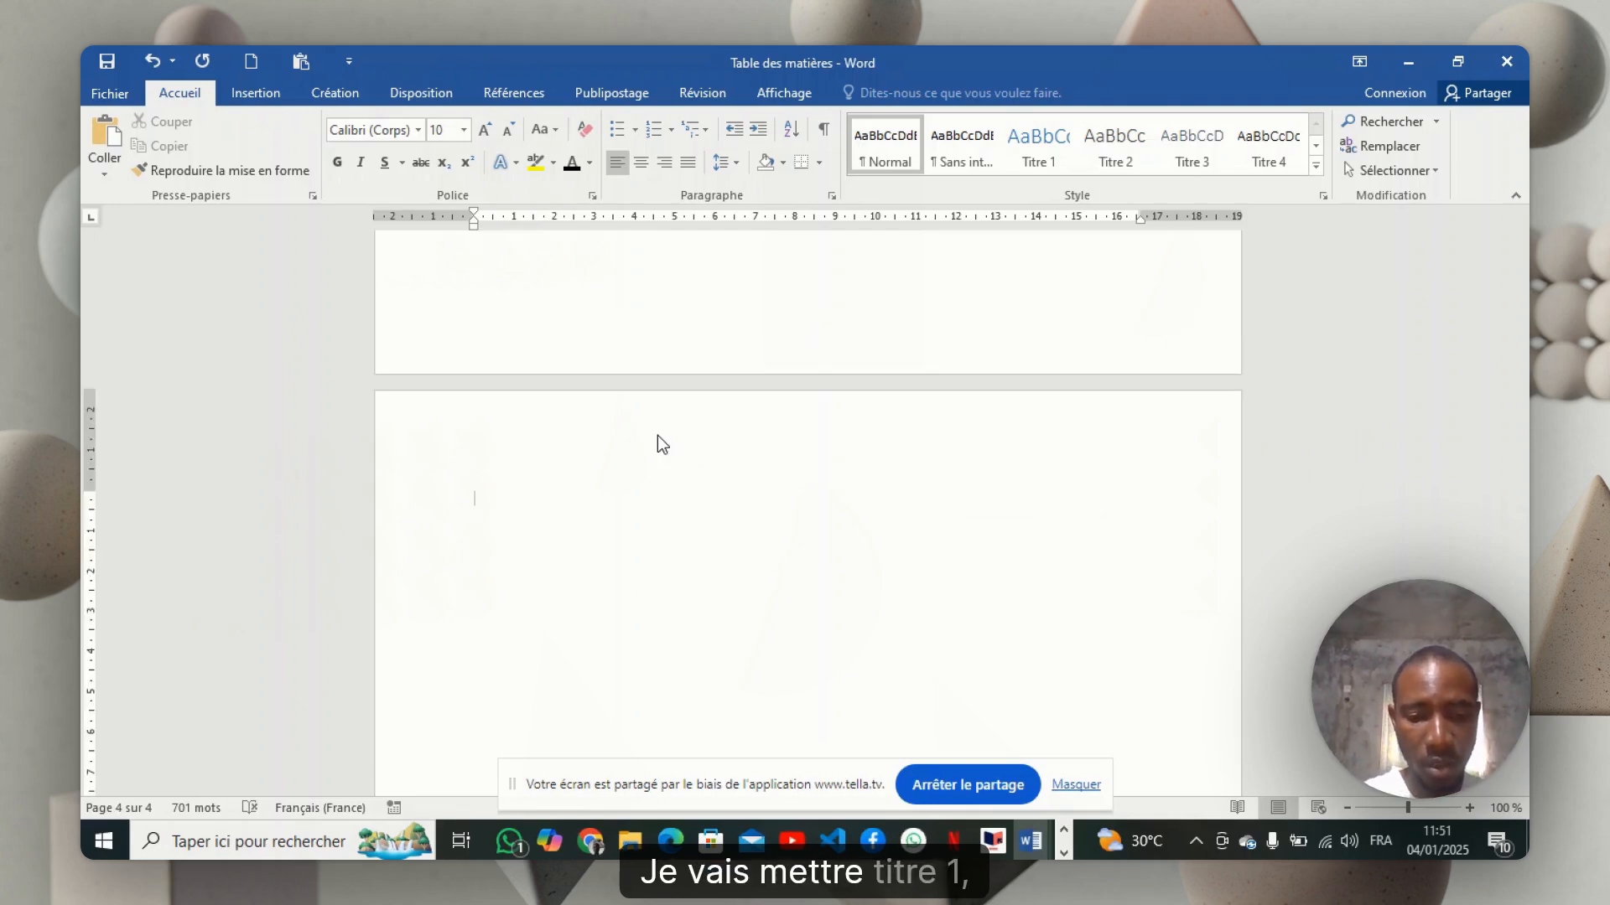
# - Enter three separate lines on the empty last page: "Titre1", "Titre2" and "Titre3"
pyautogui.write('titre')
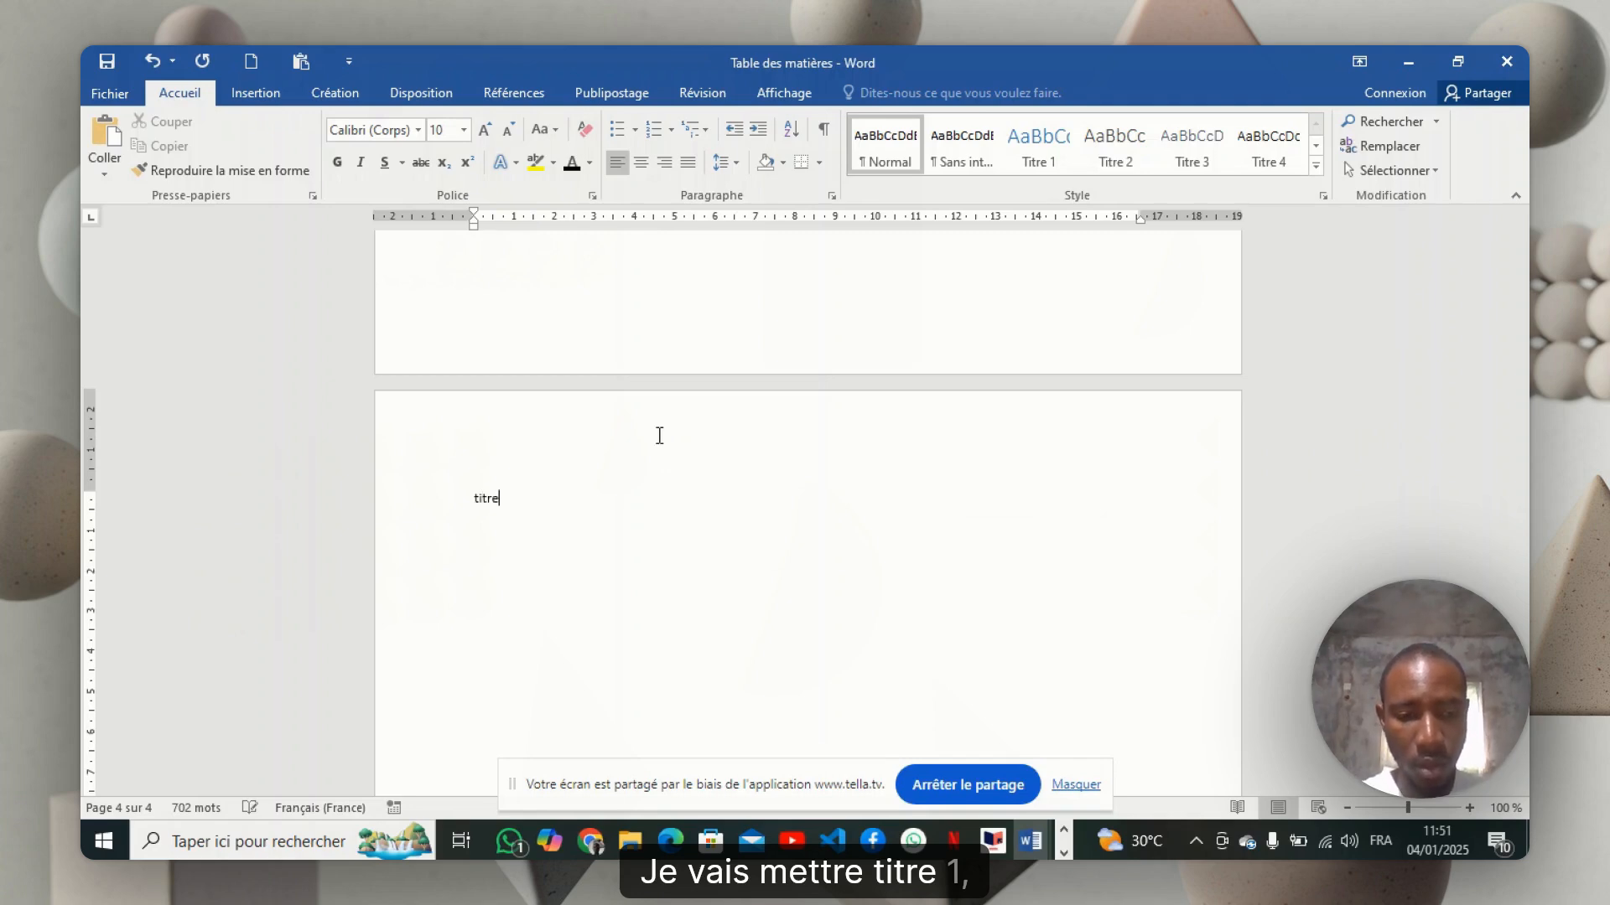
pyautogui.write('1')
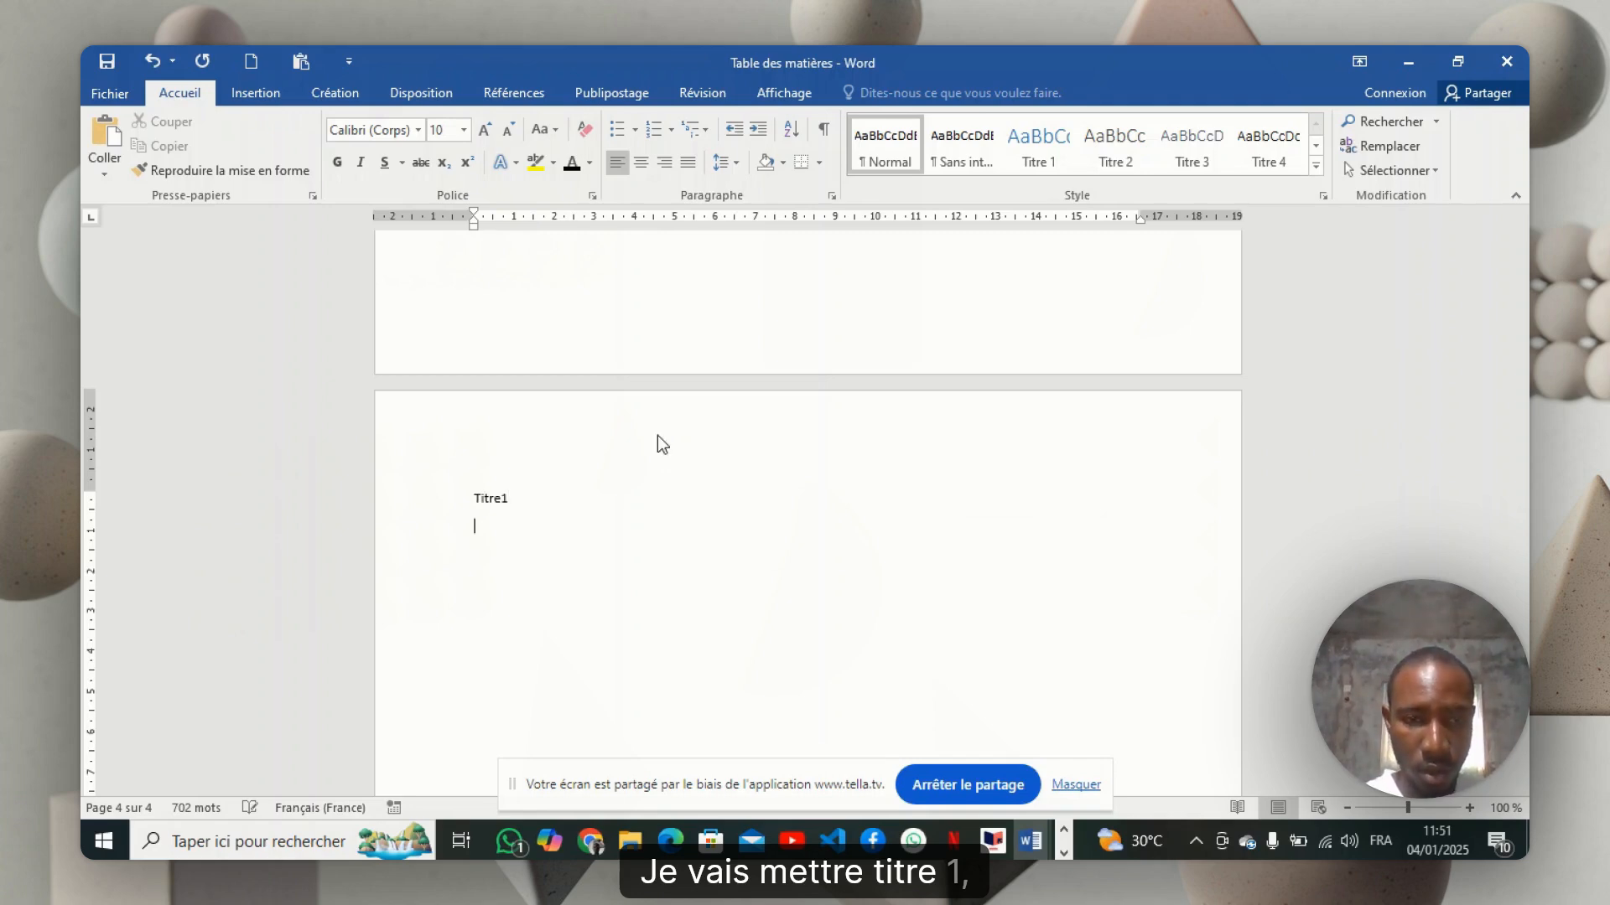
pyautogui.write('t')
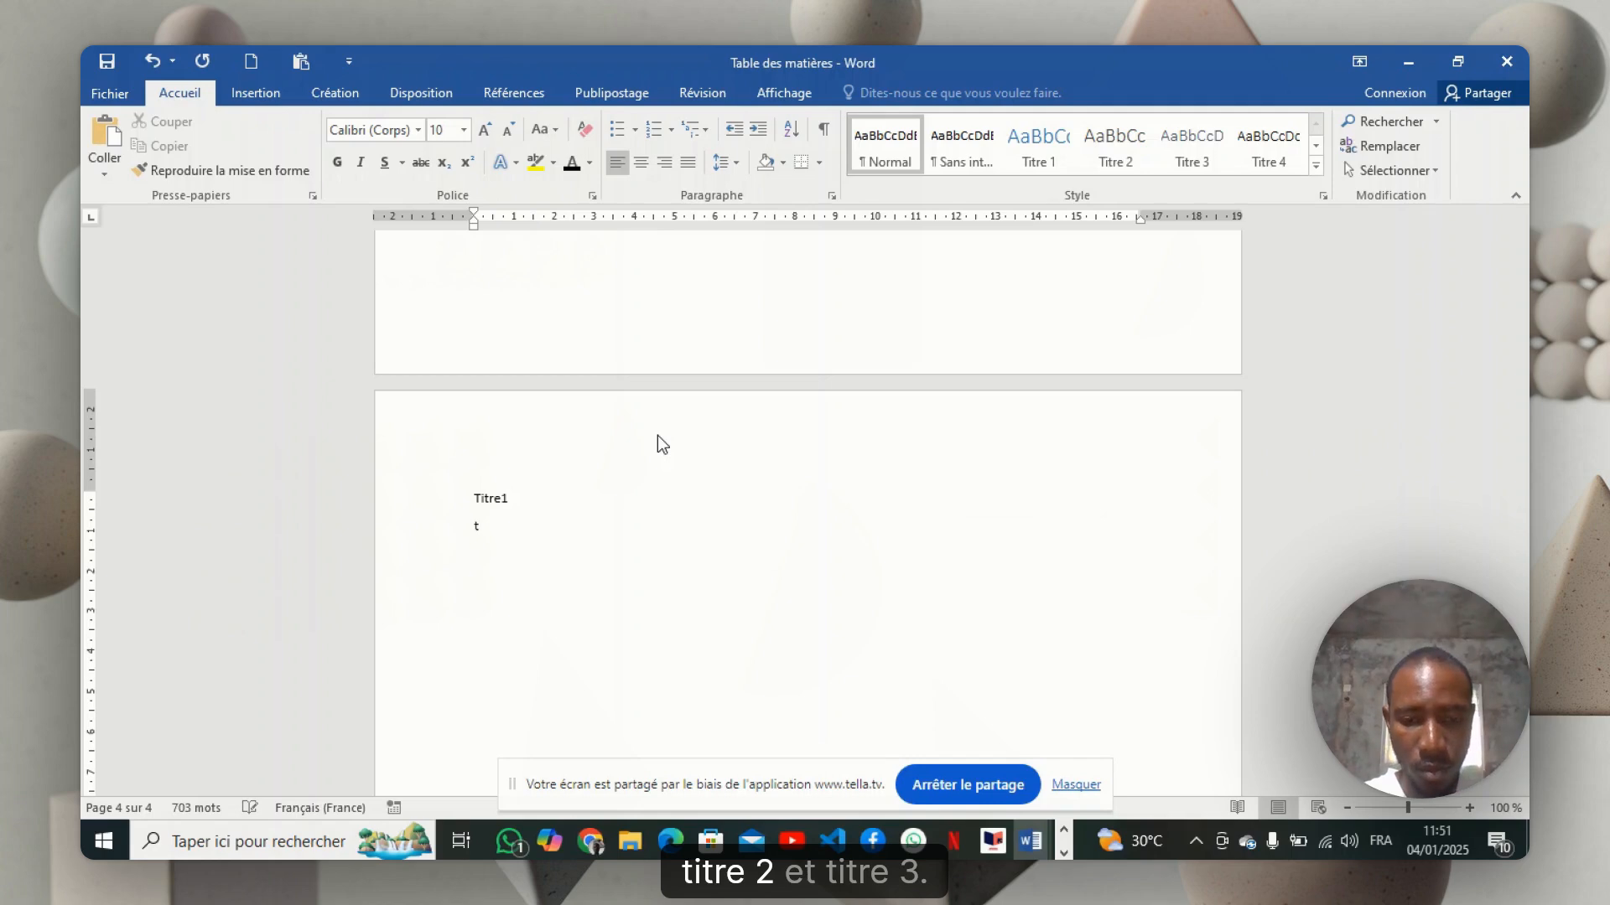
pyautogui.write('itre')
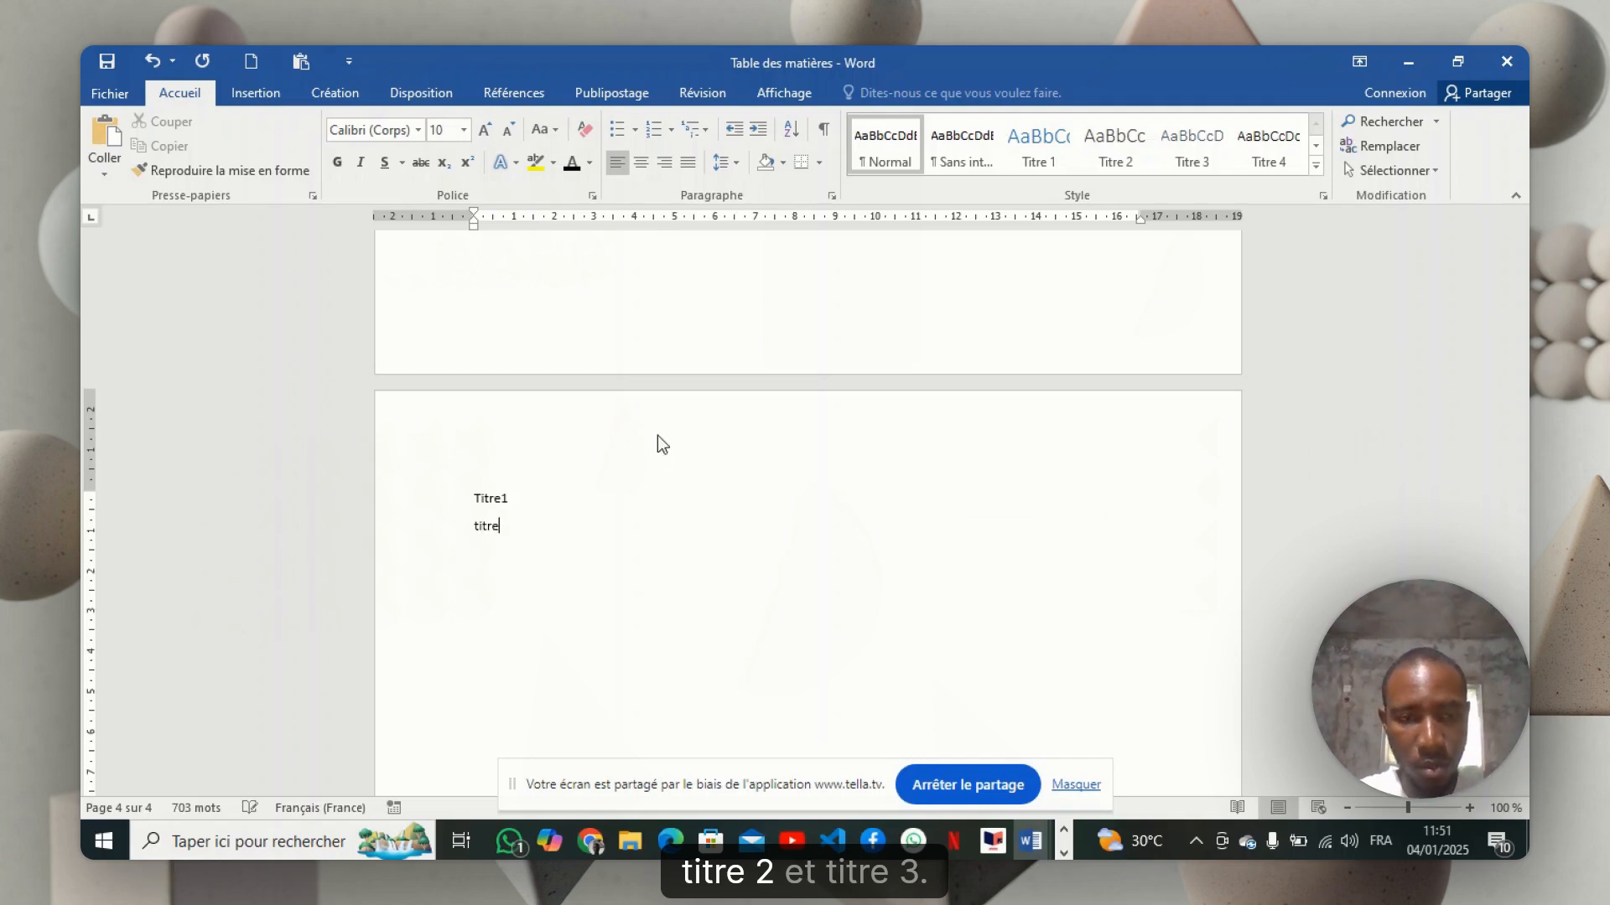
pyautogui.write('2')
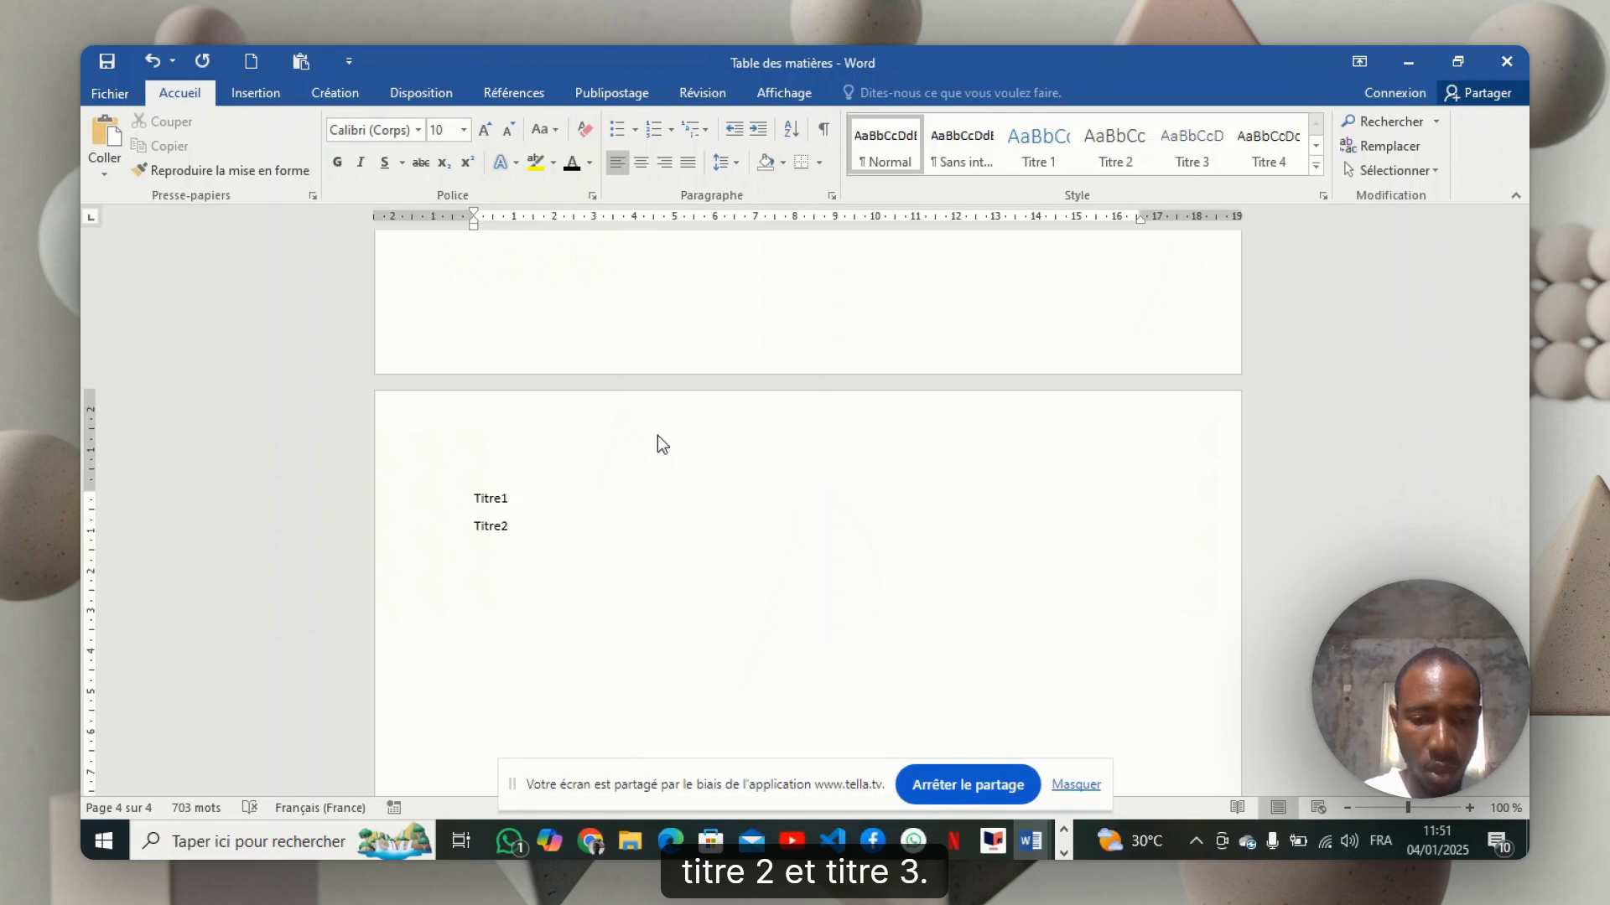
pyautogui.write('tir')
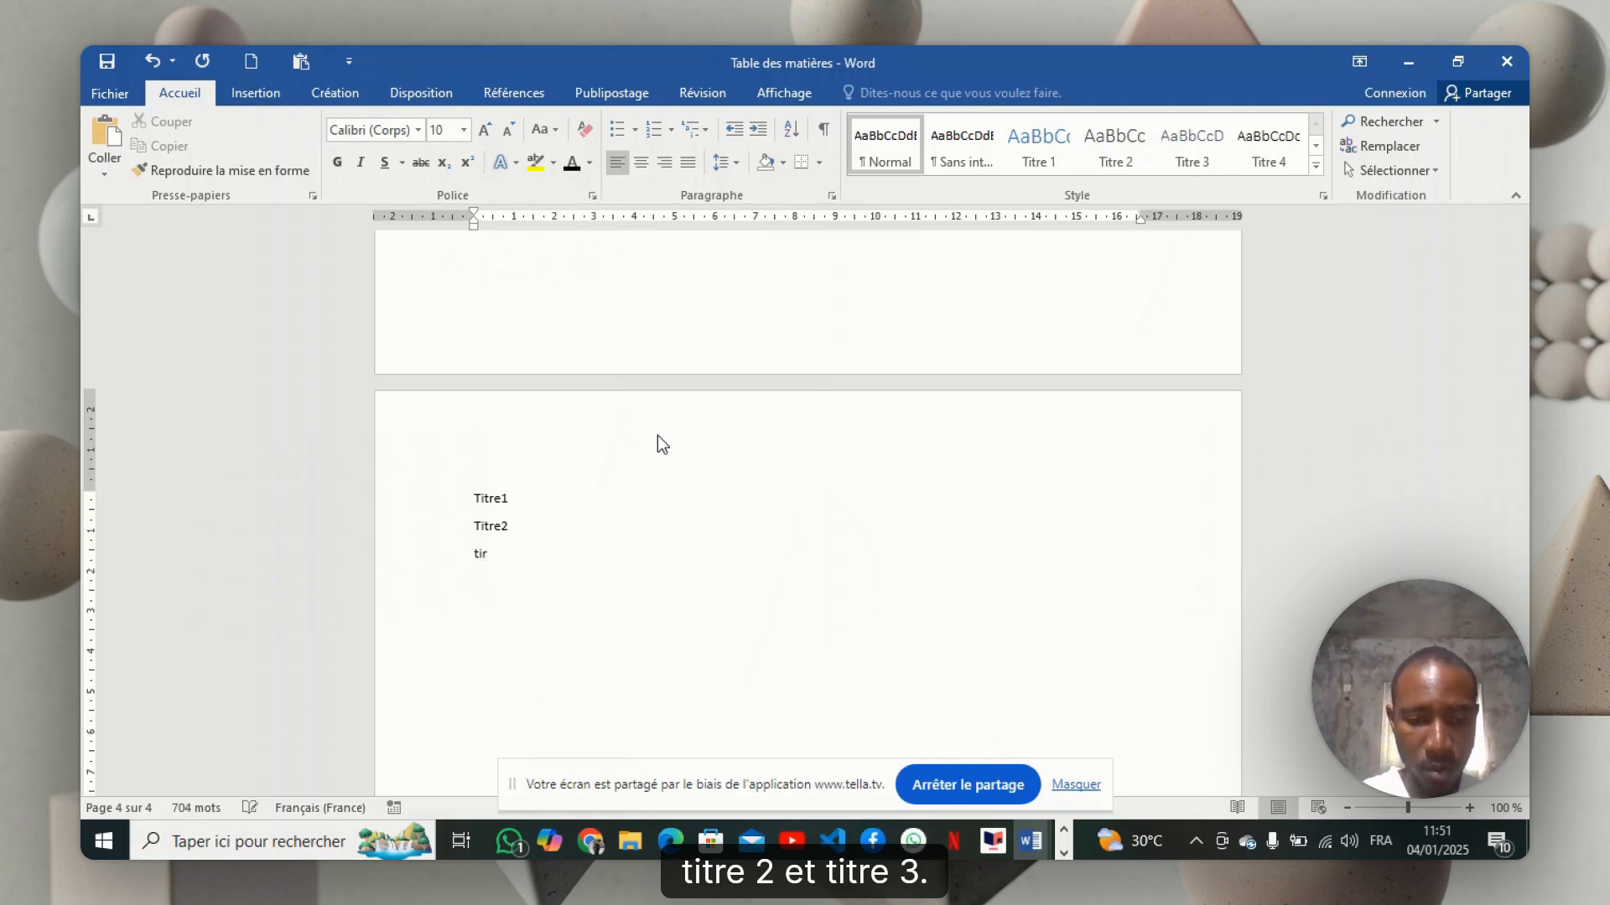
pyautogui.press('BackSpace')
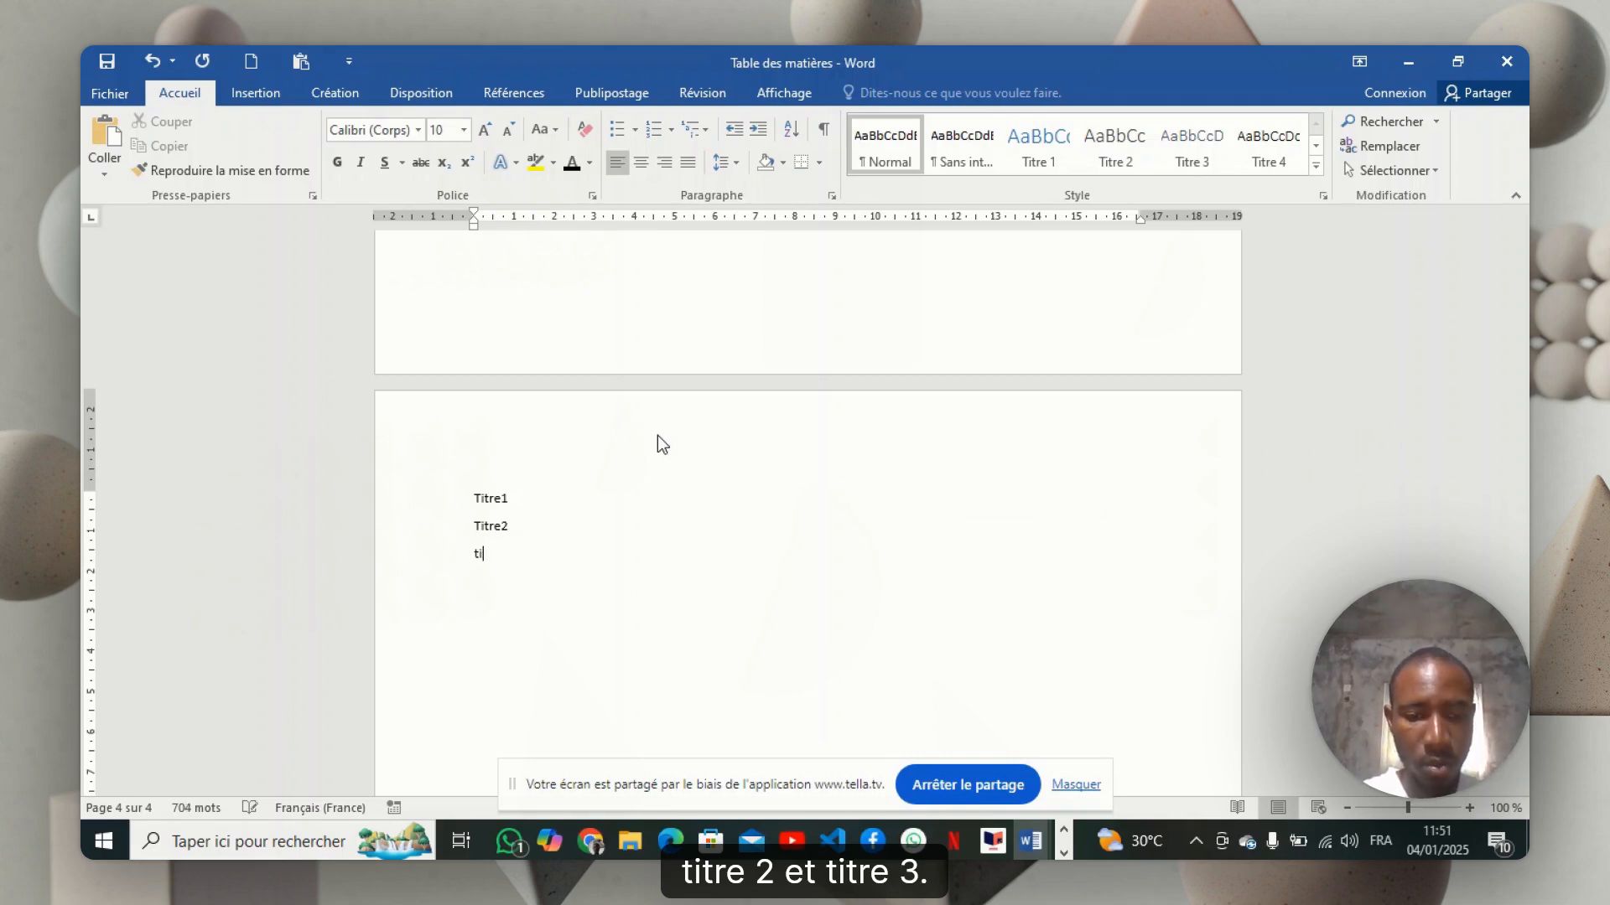
pyautogui.write('tre3')
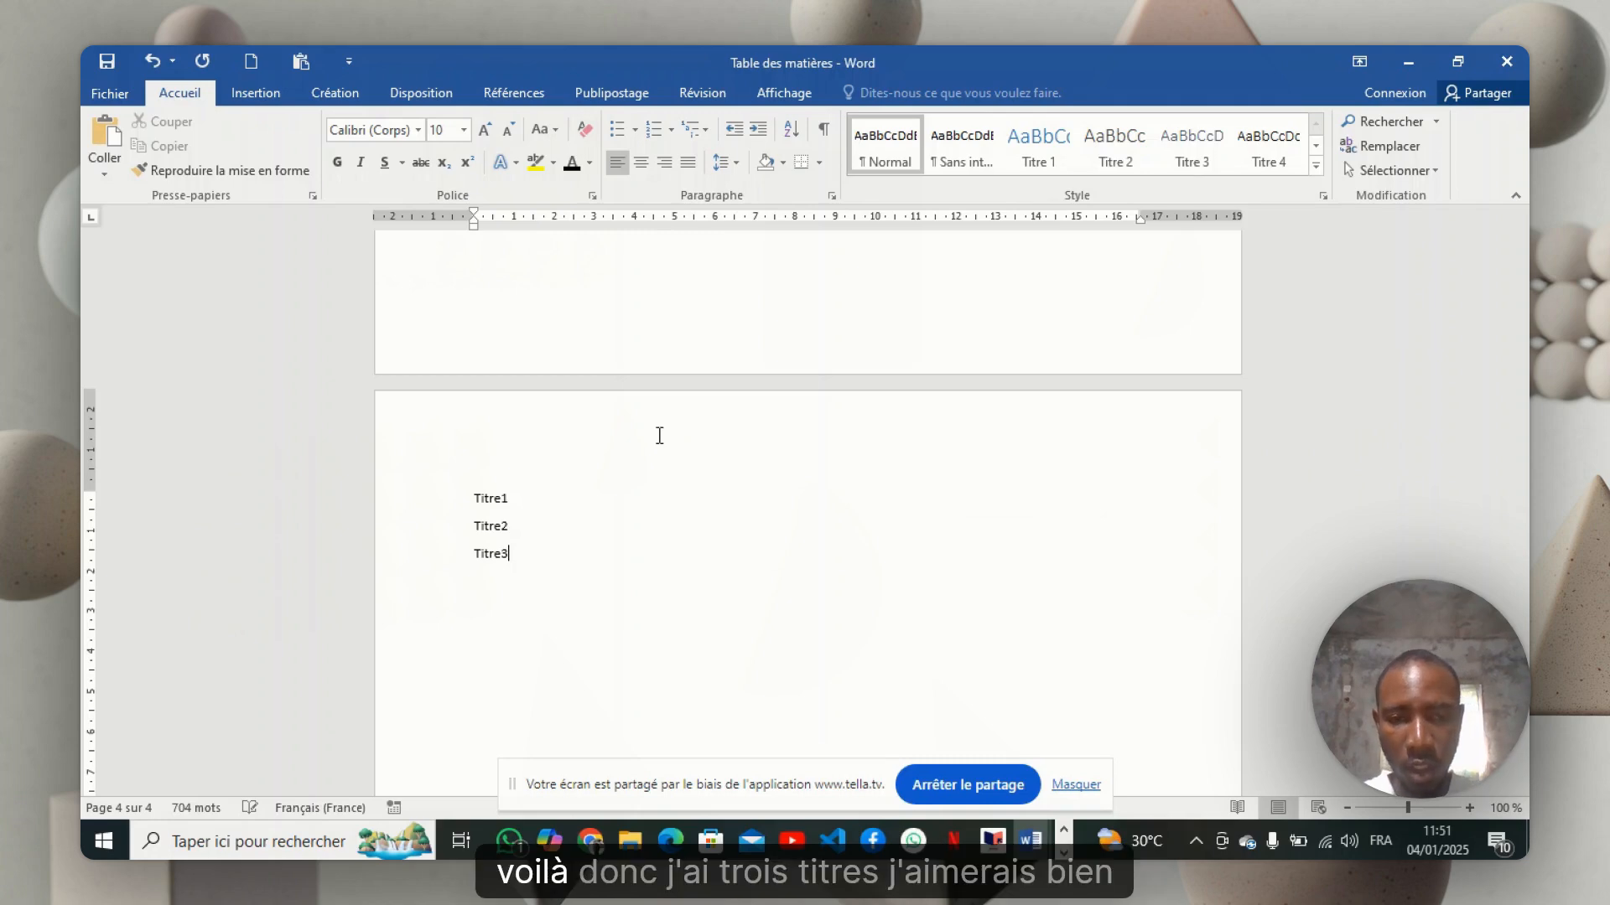
# - Enlarge the text of the three title lines to 14 pt
pyautogui.moveTo(520, 555); pyautogui.dragTo(452, 506)
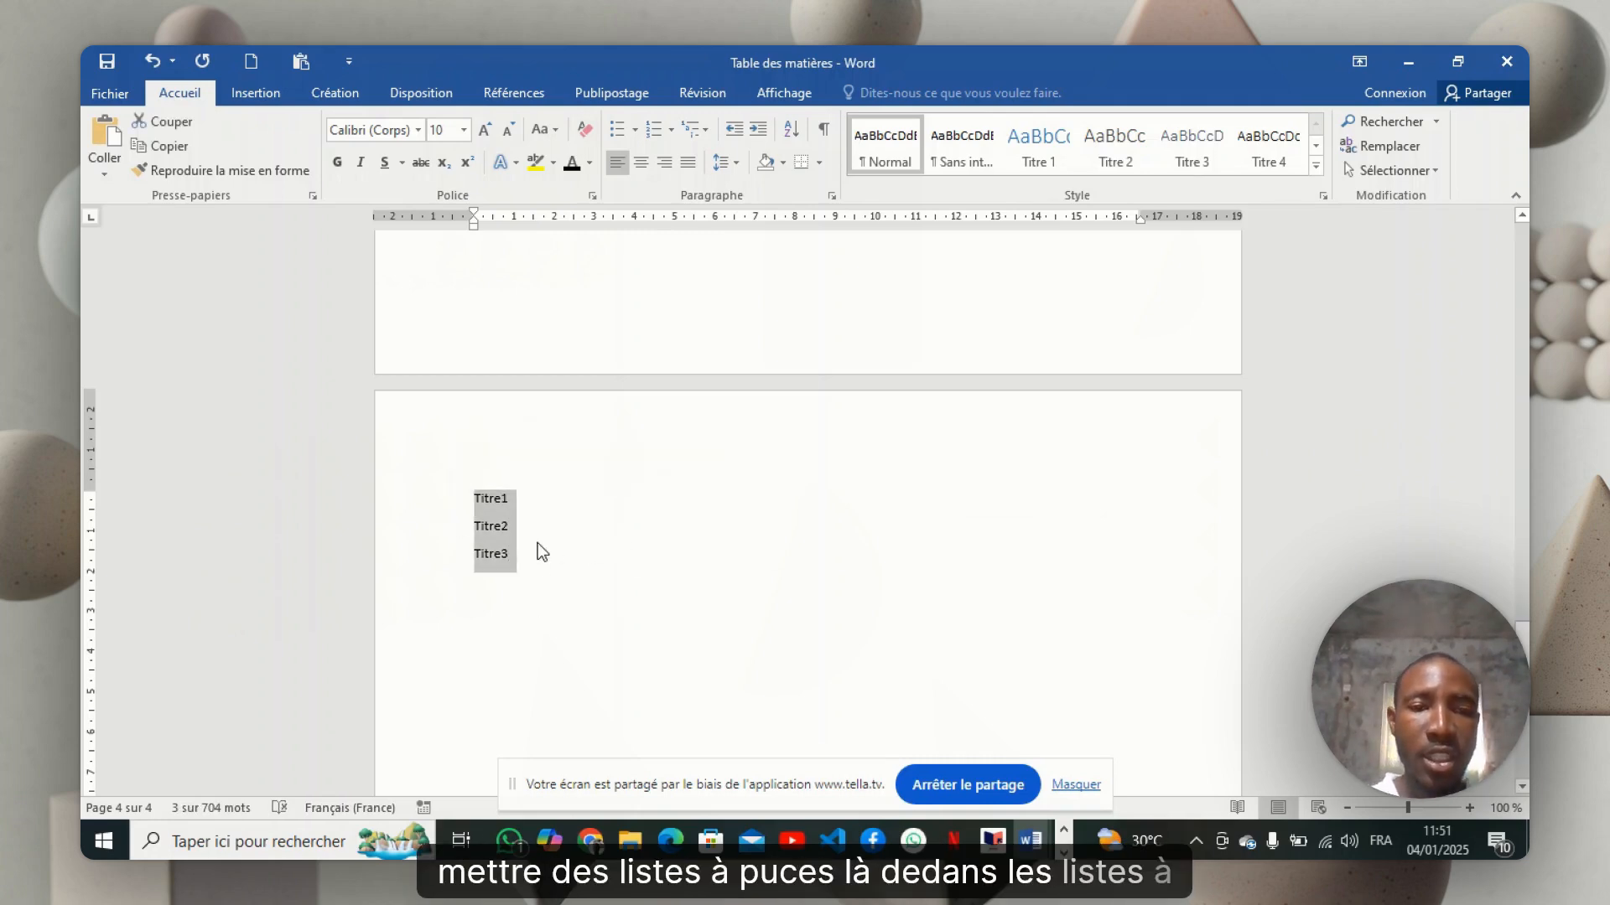
pyautogui.click(499, 134)
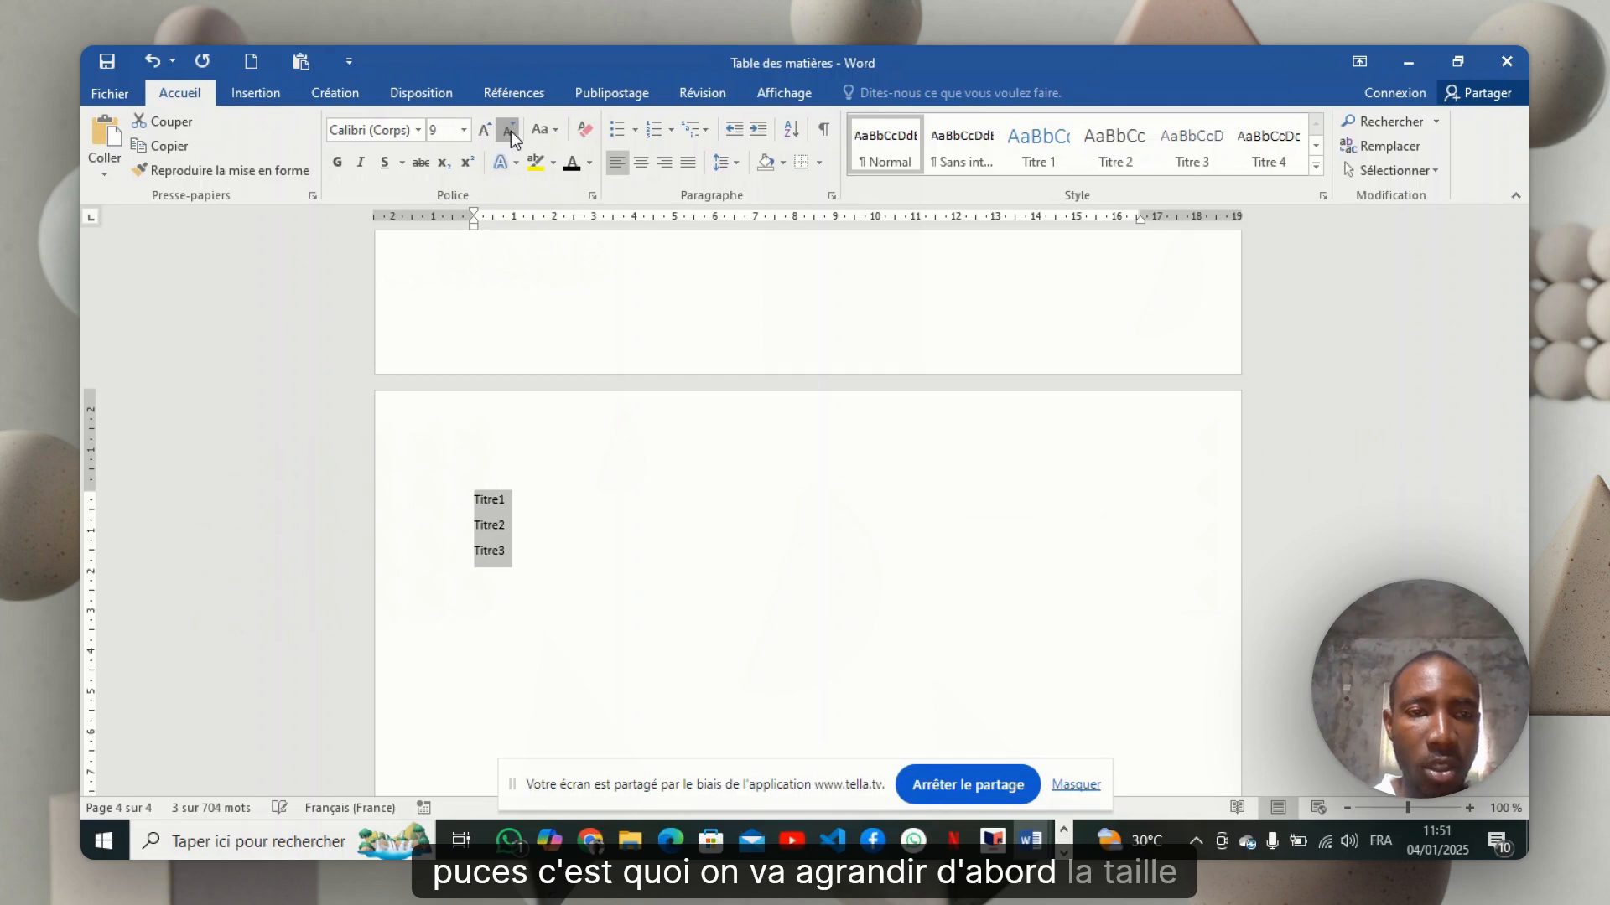
pyautogui.click(500, 134)
pyautogui.click(486, 132)
pyautogui.click(486, 132)
pyautogui.click(487, 132)
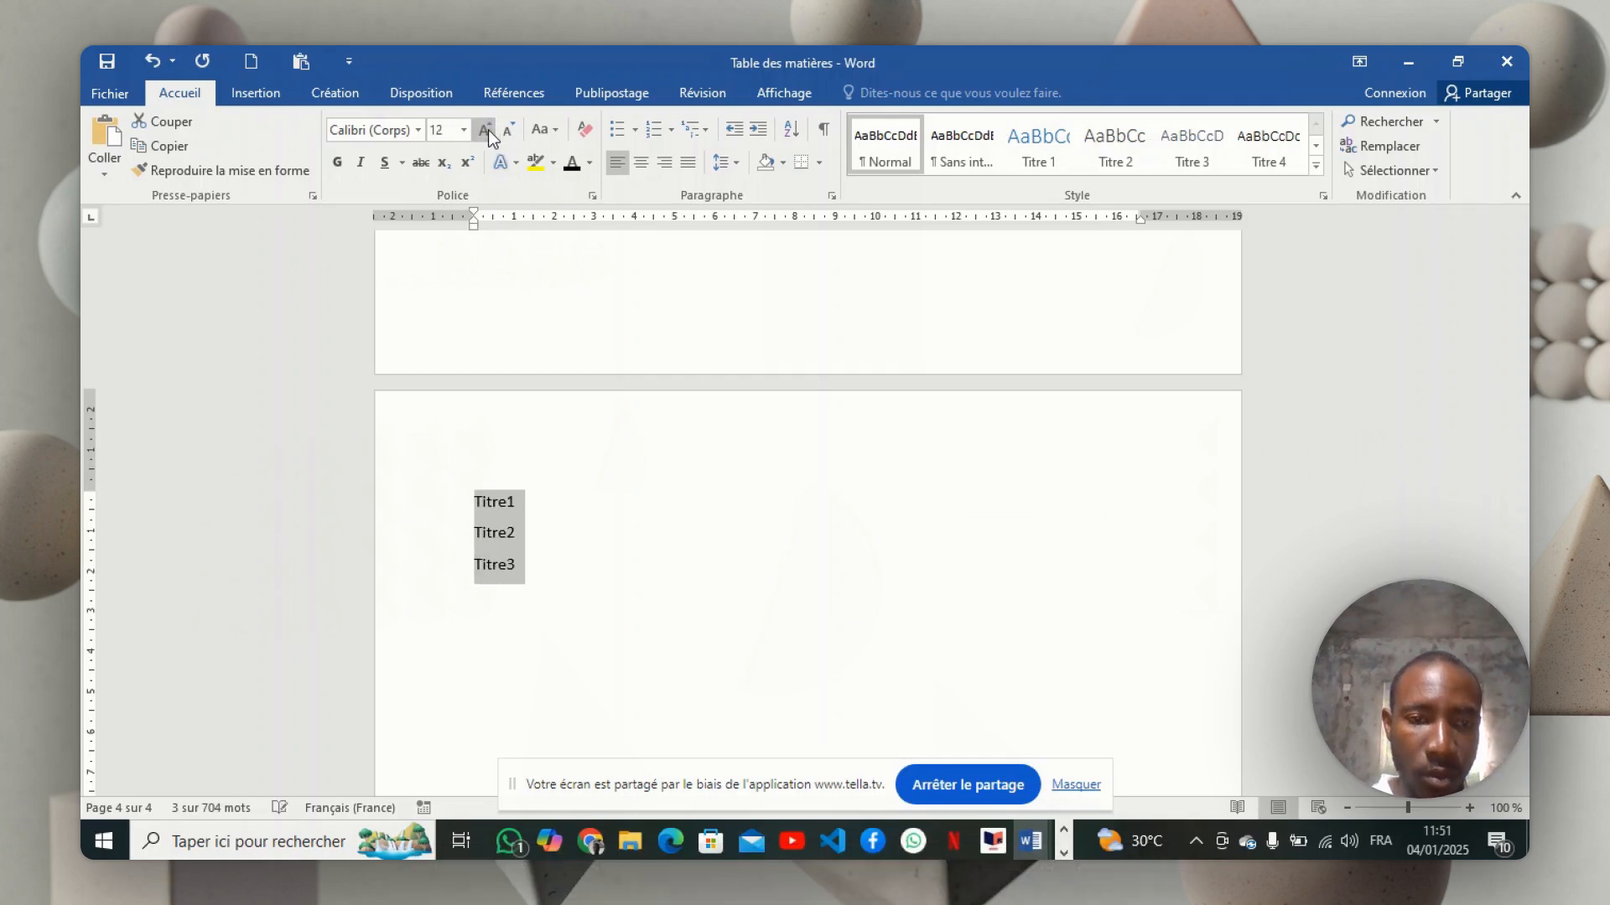
pyautogui.click(487, 132)
pyautogui.click(486, 132)
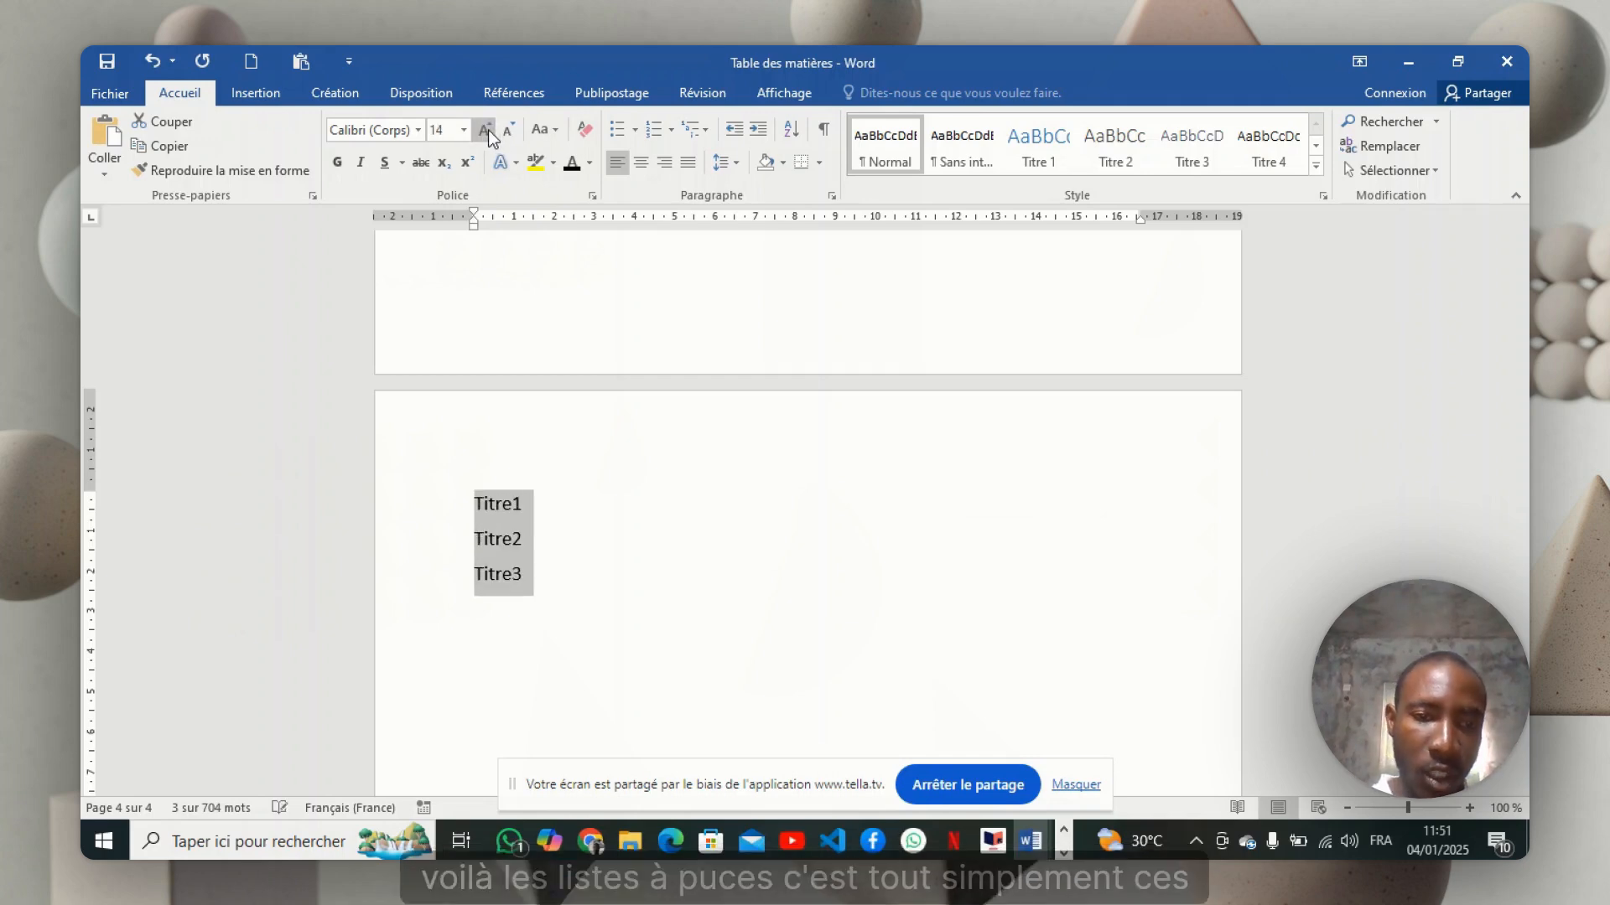
# - Format the three title lines with solid round bullets, and convert them to a numbered list in the 1. 2. 3. format
pyautogui.click(637, 133)
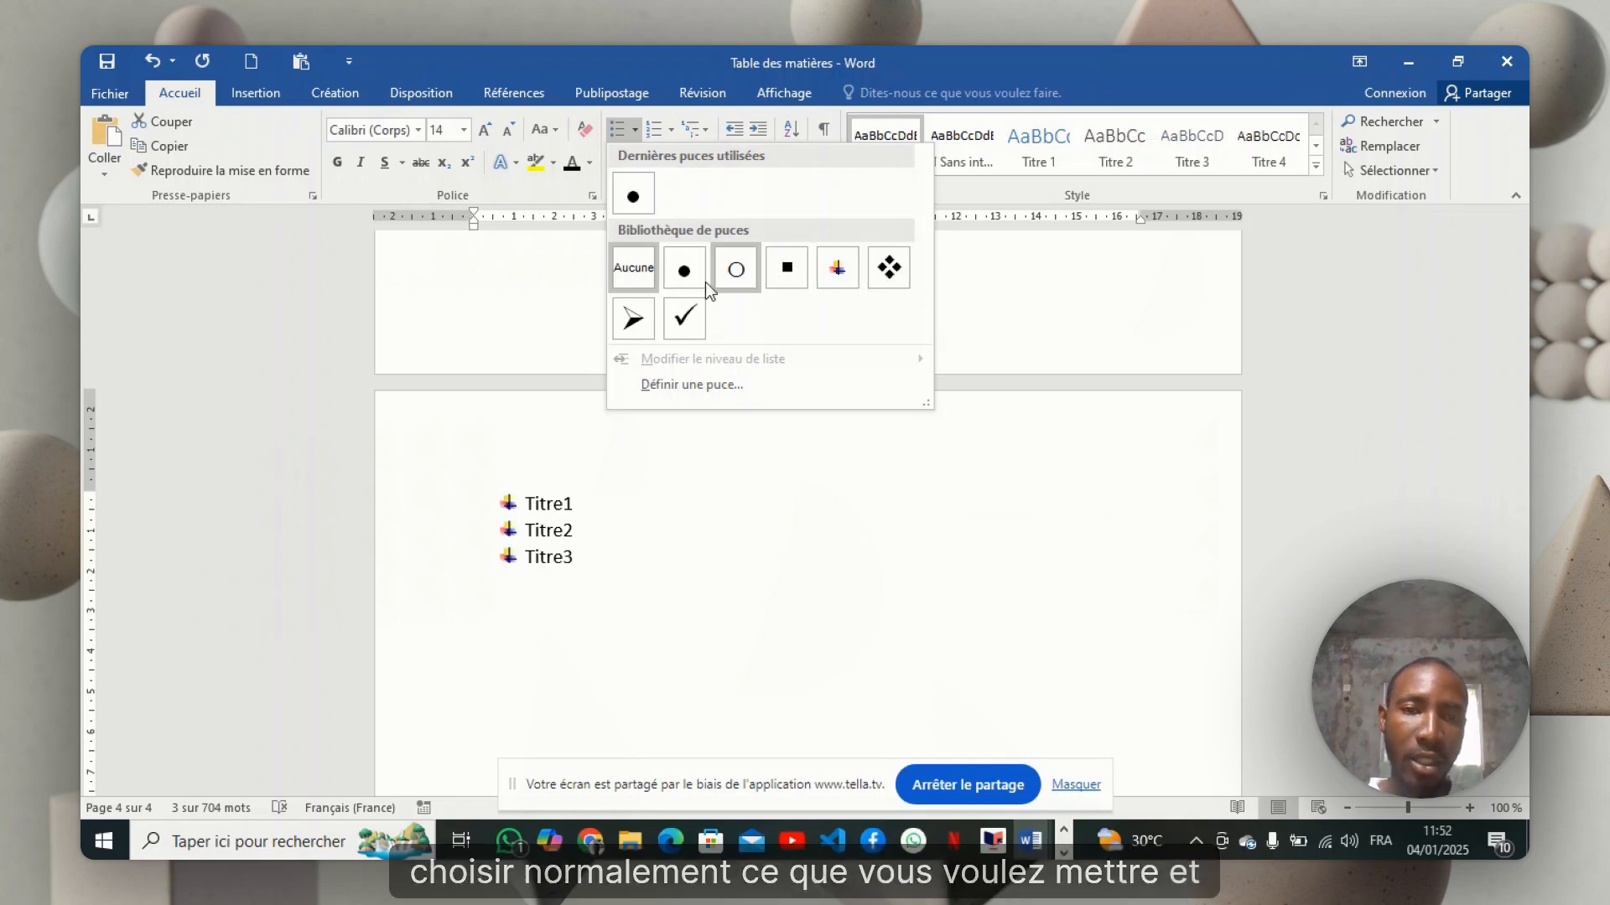
pyautogui.click(632, 192)
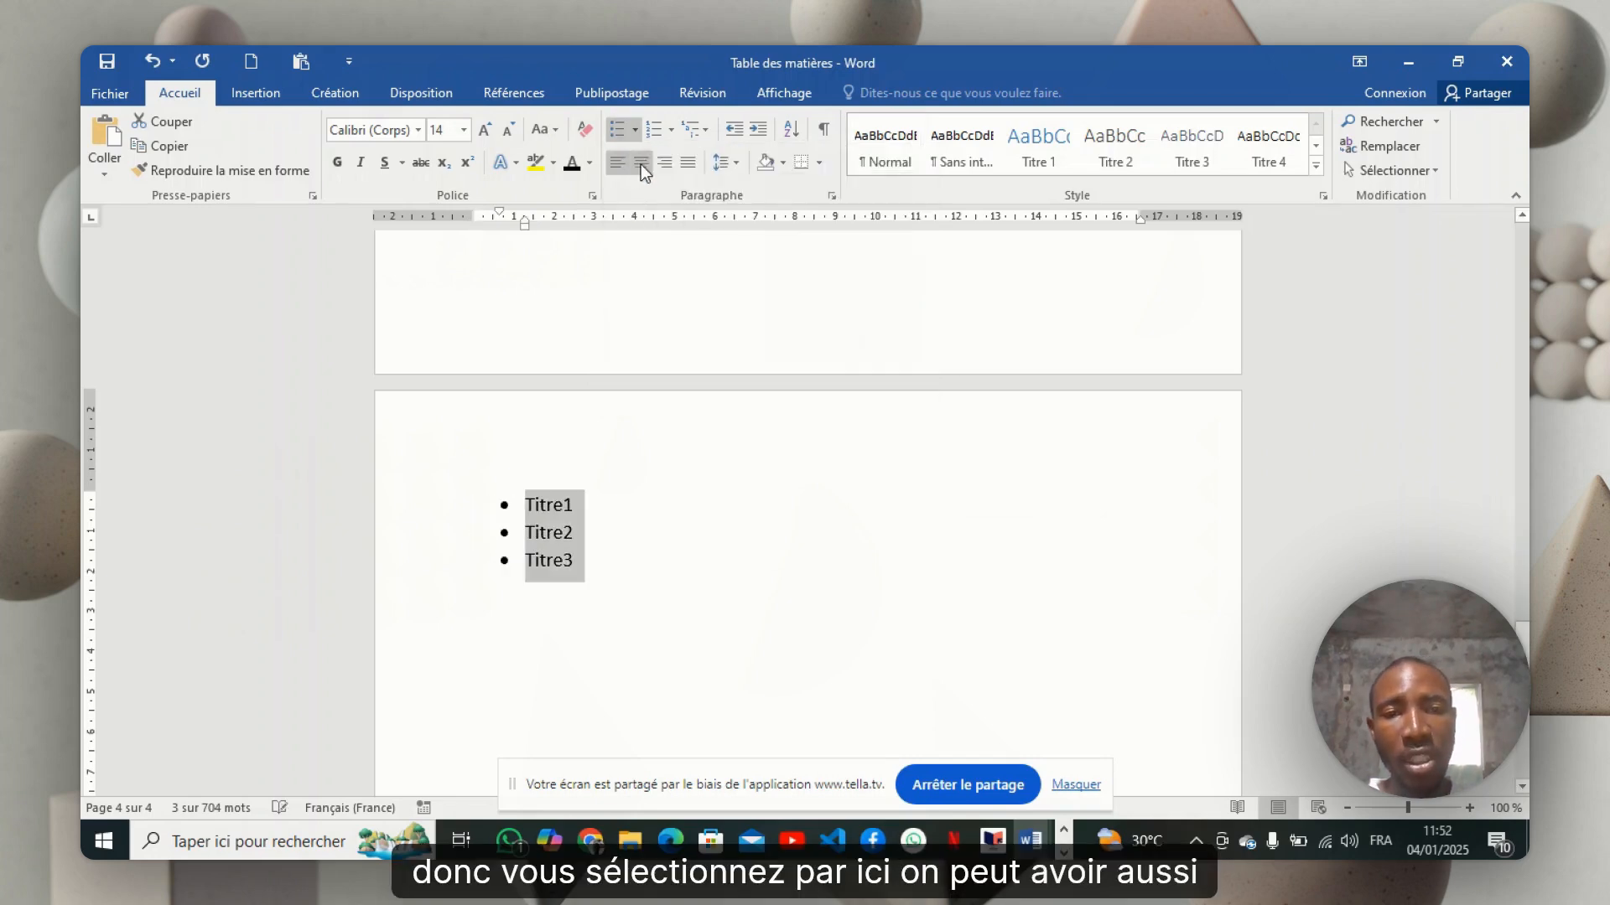
pyautogui.click(654, 129)
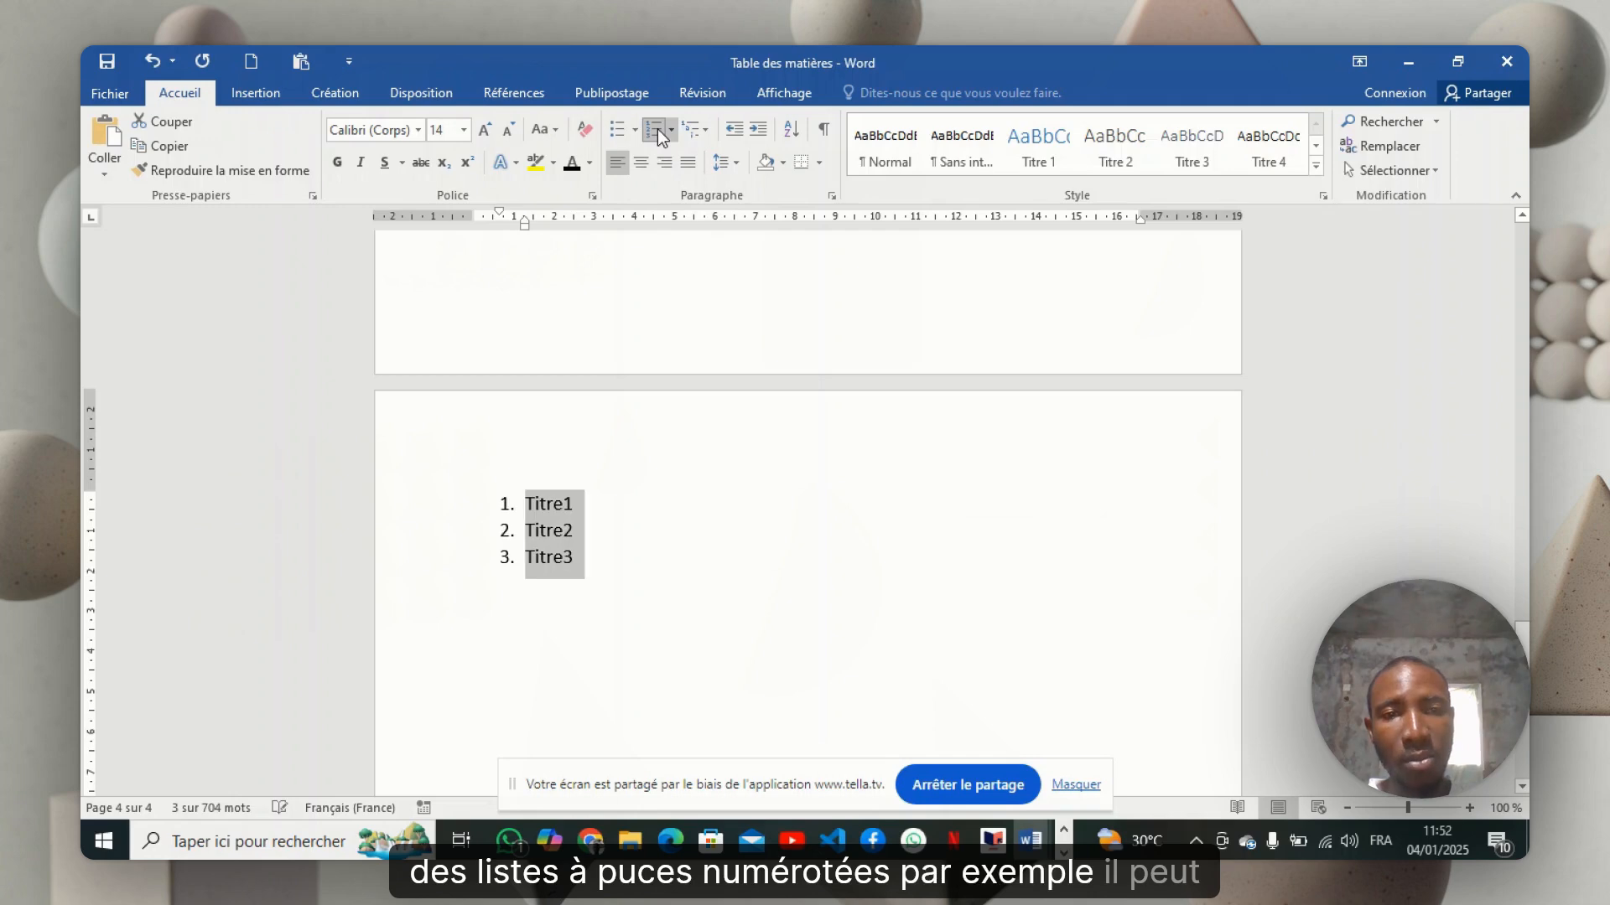
pyautogui.click(672, 130)
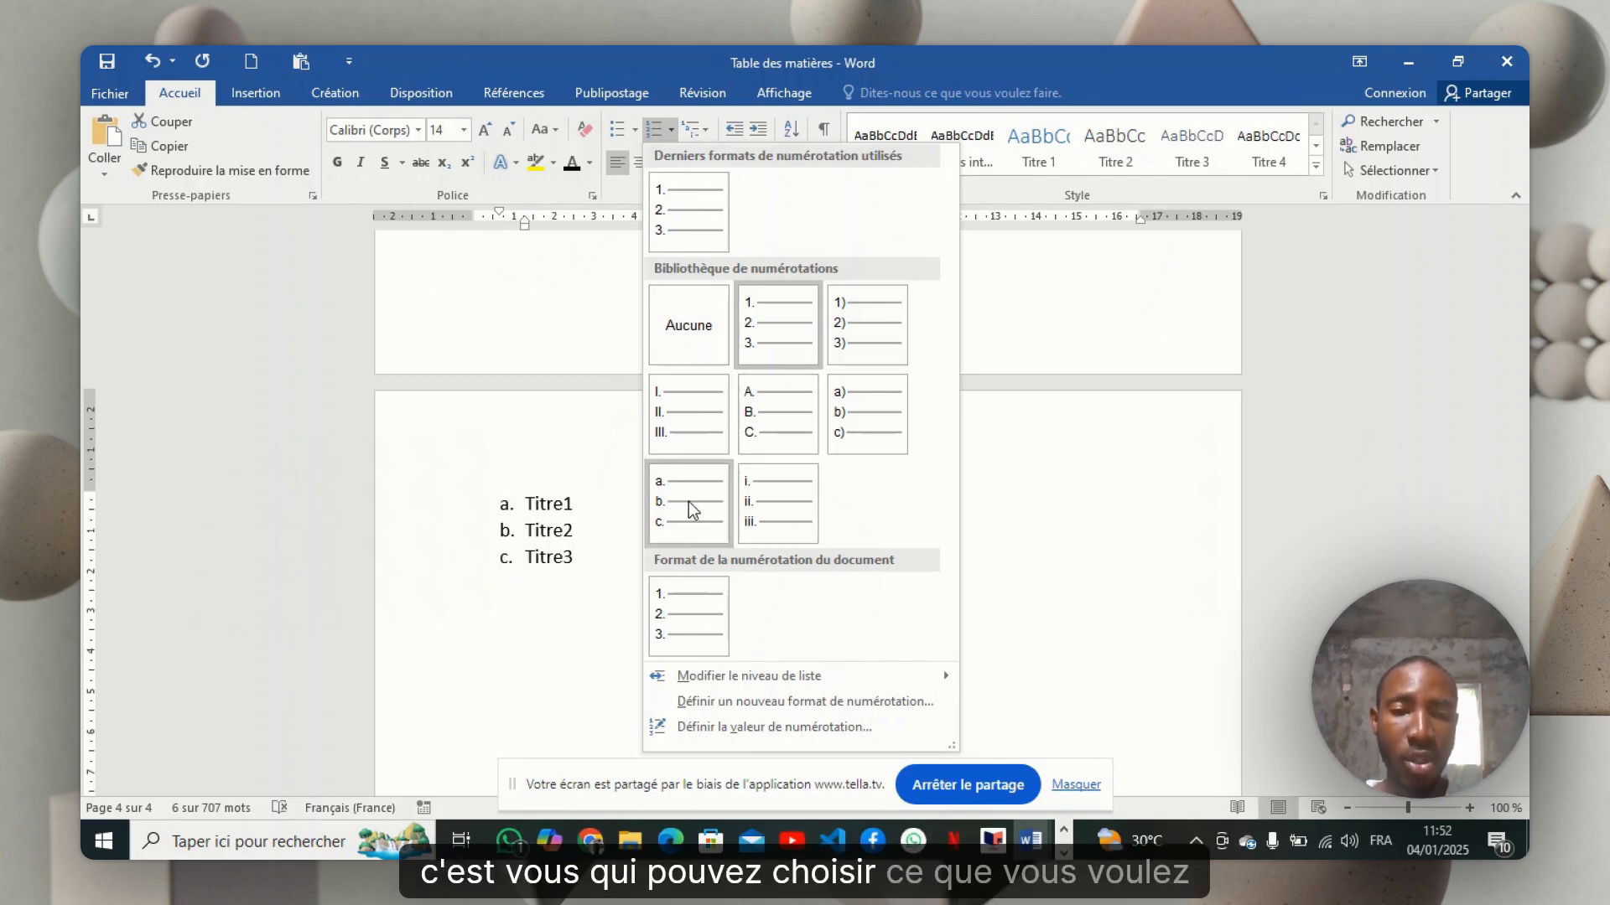
pyautogui.click(699, 217)
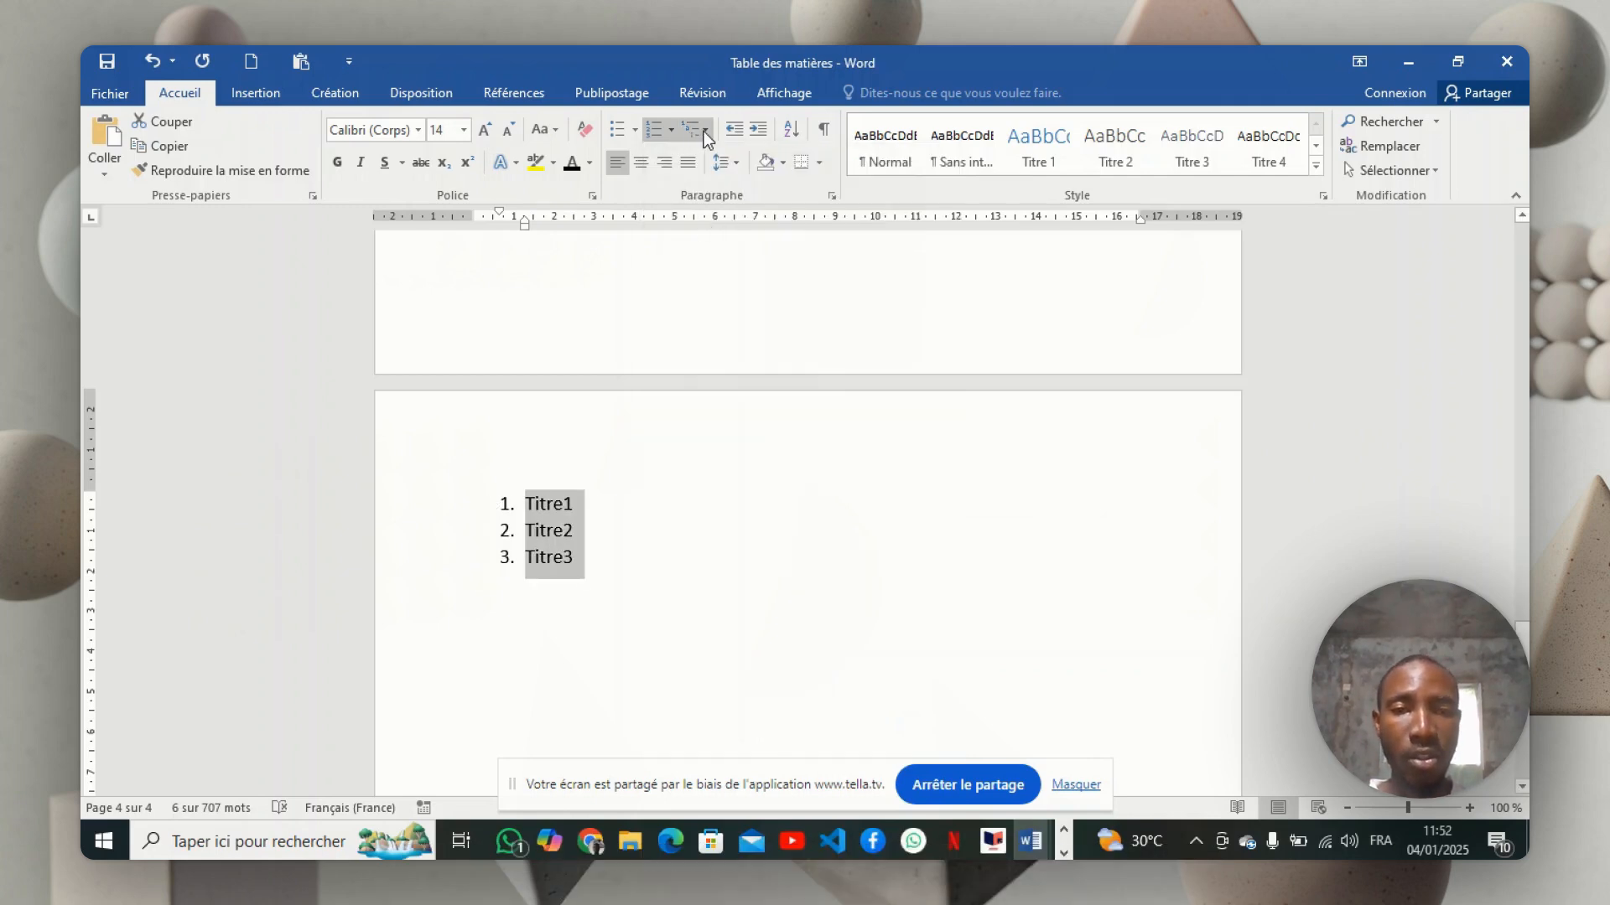
# - Try the 1) a) i) multilevel list format on the three titles, and return them to a solid round bulleted list
pyautogui.click(705, 131)
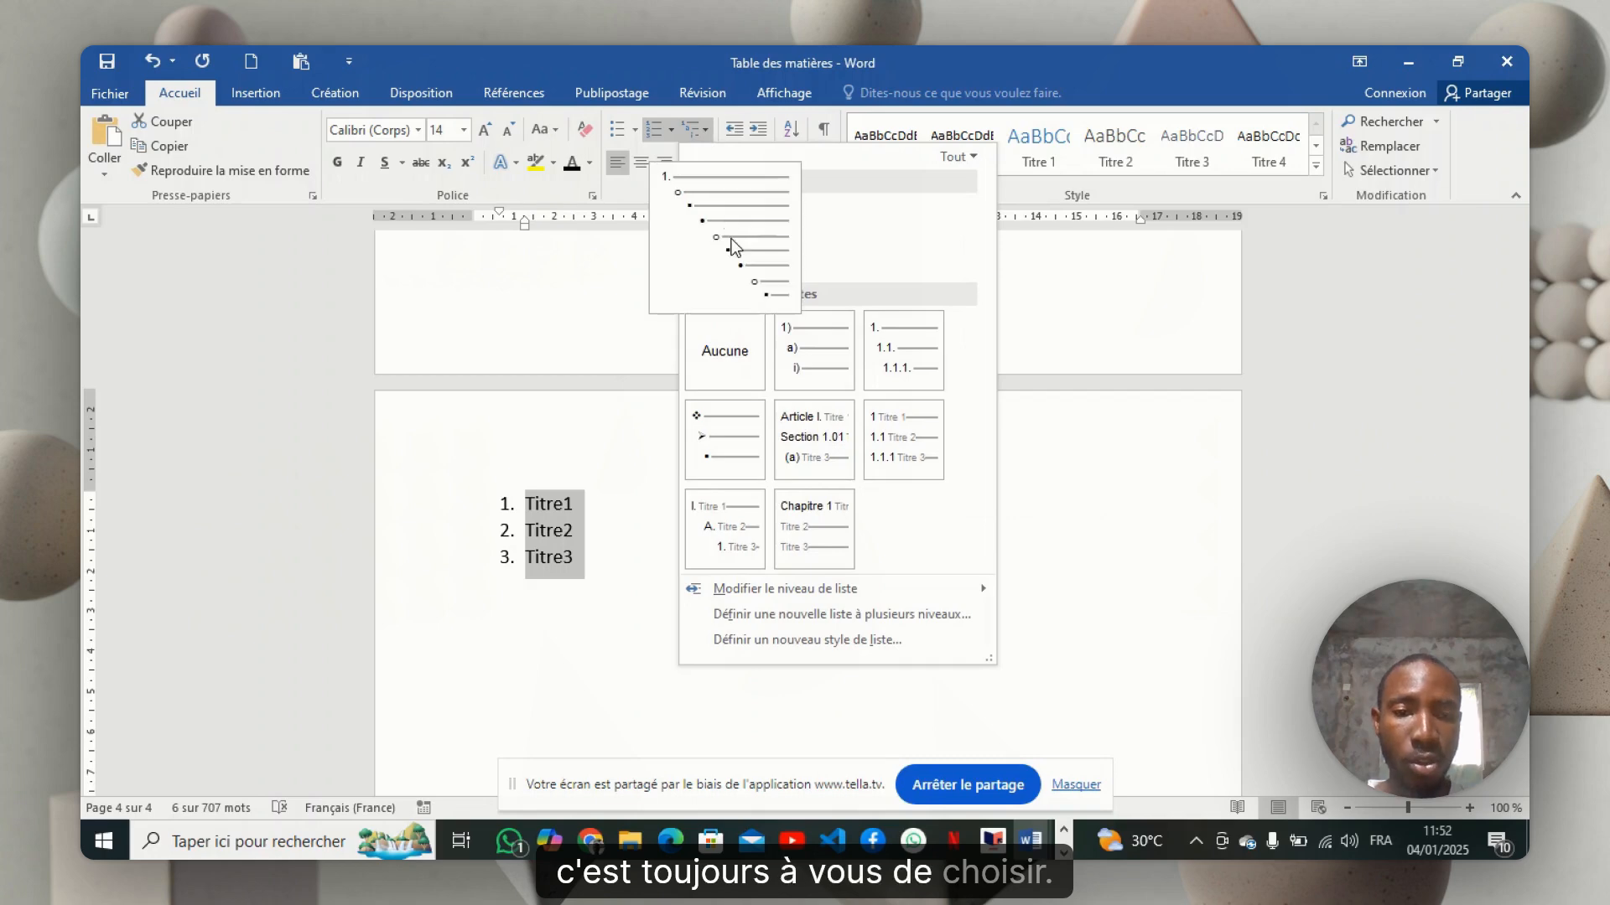
pyautogui.click(797, 365)
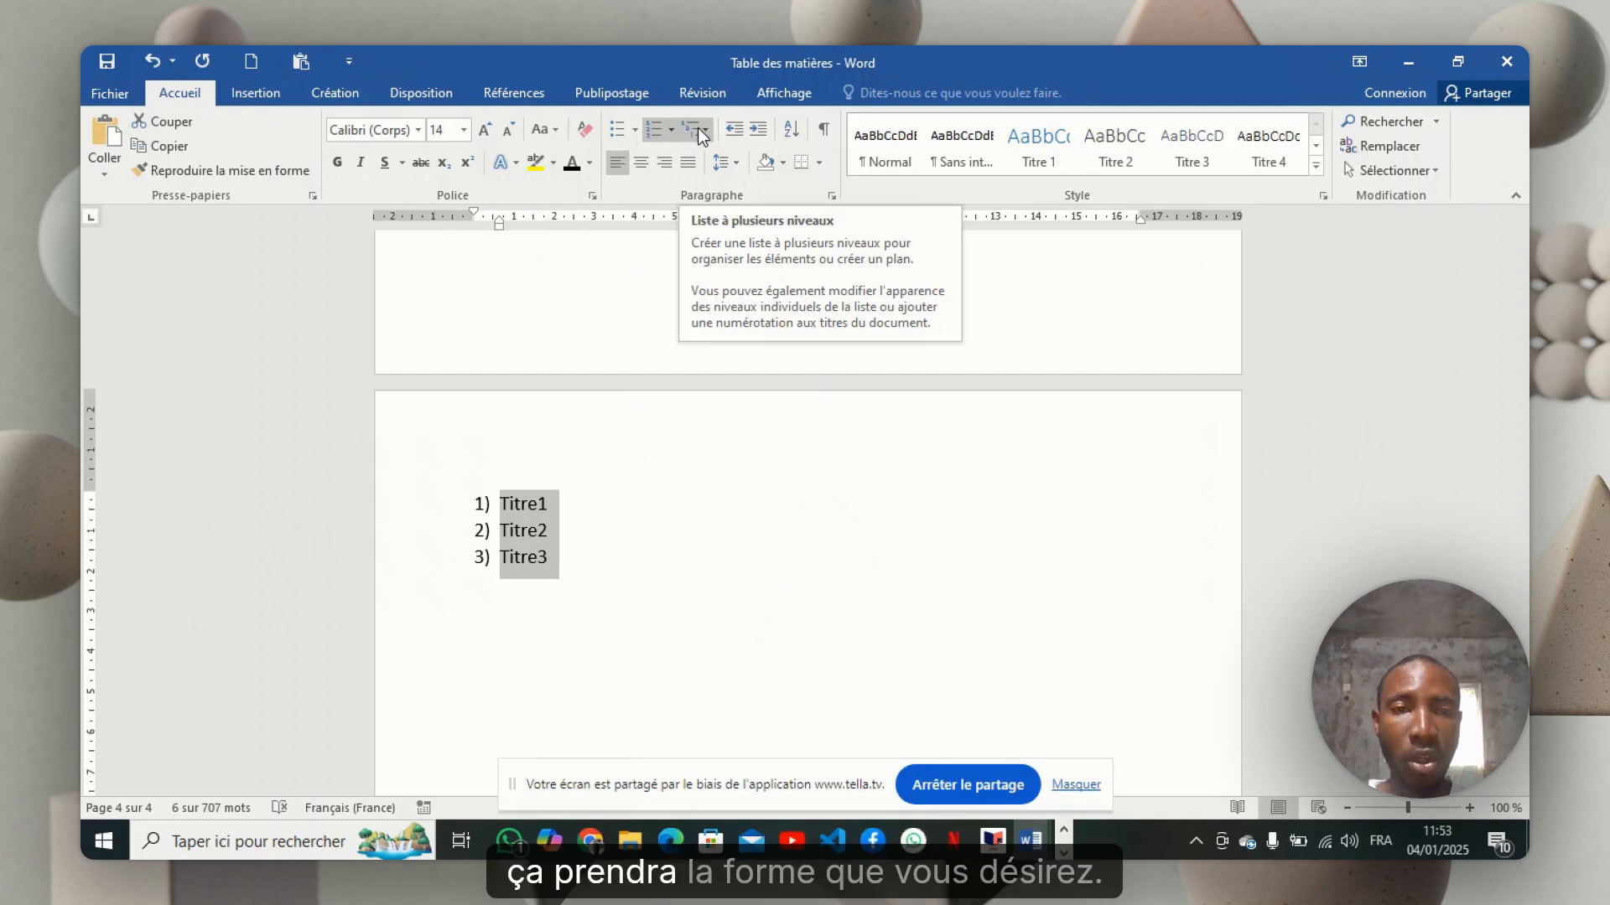
pyautogui.click(617, 131)
pyautogui.click(585, 520)
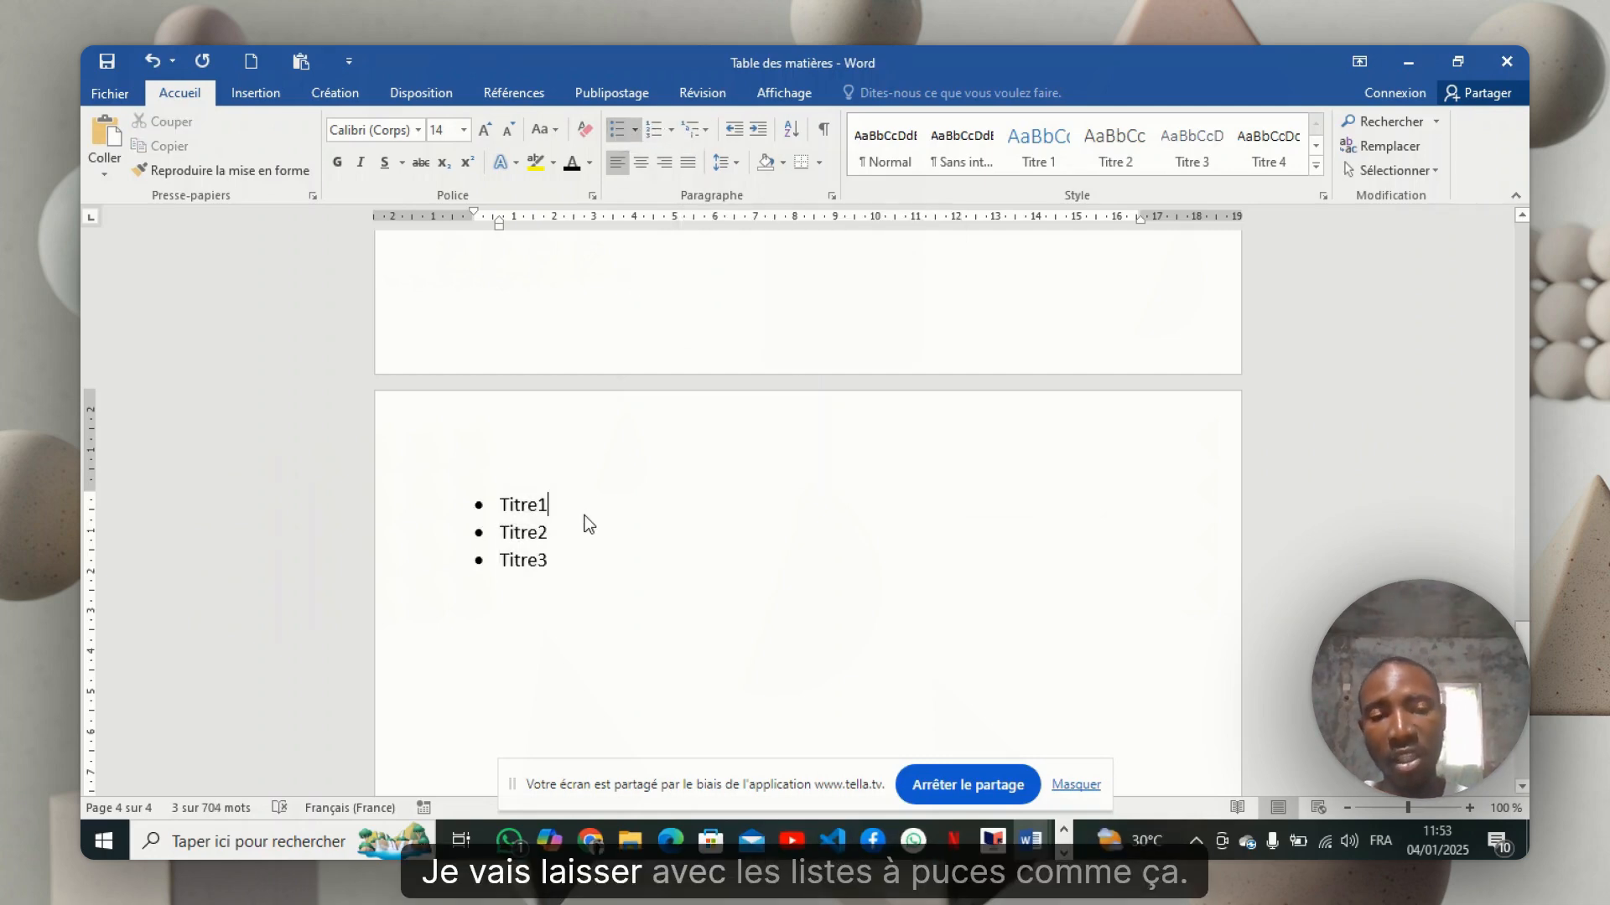
# - Switch to the Google Docs course and review the instructions for bulleted lists and "Comment créer une liste numérotée"
pyautogui.hotkey('alt', 'Tab')
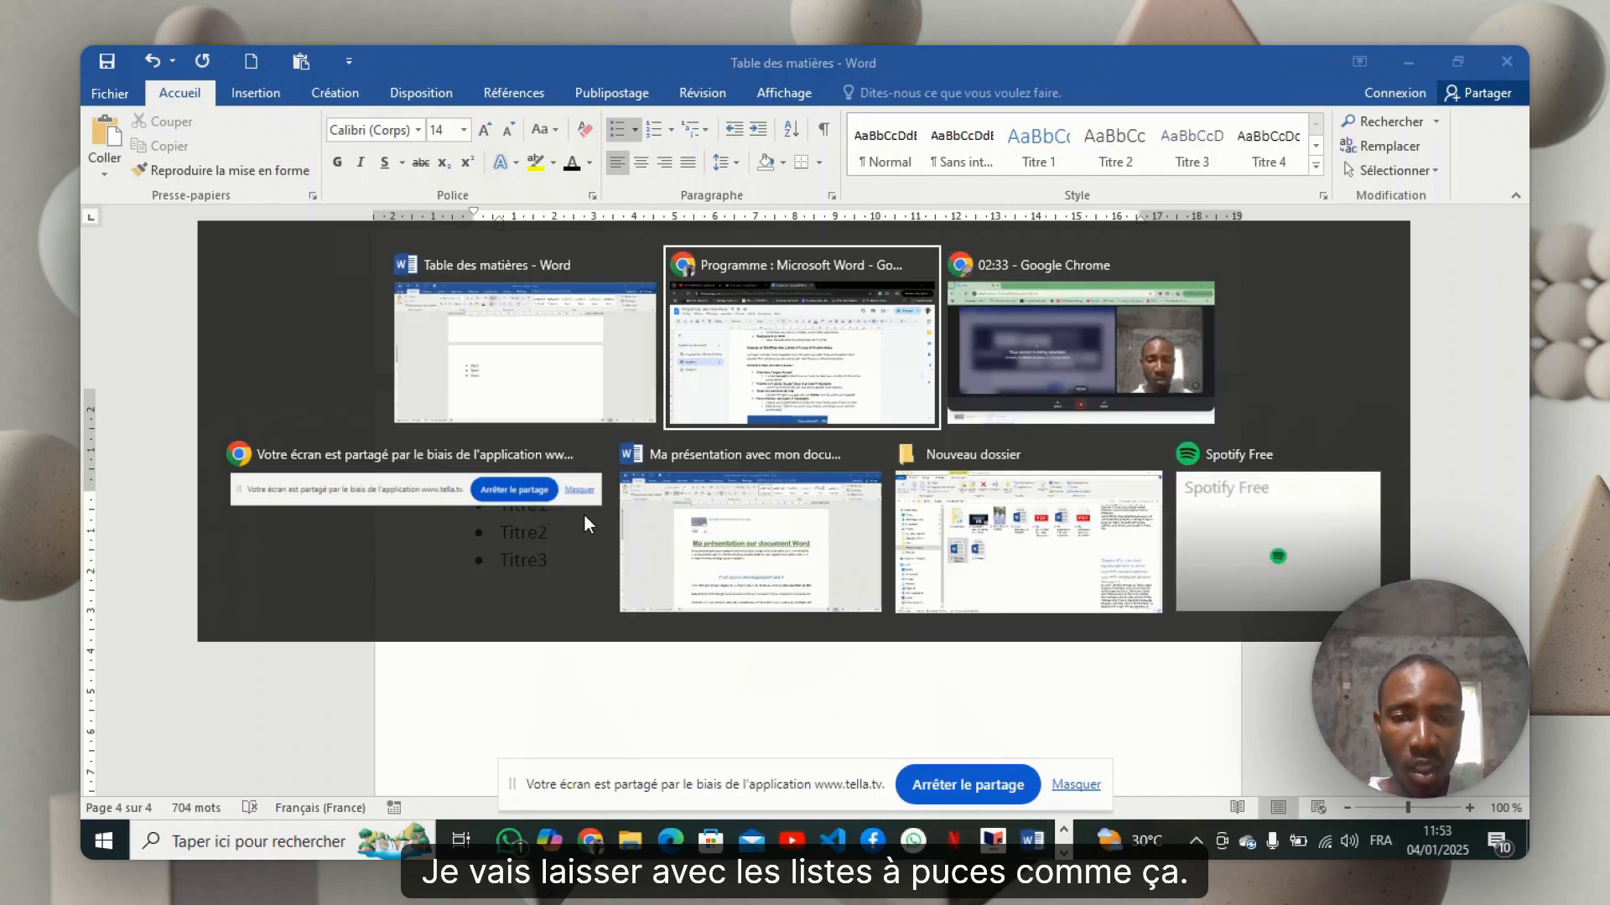
pyautogui.scroll(-2, 585, 515)
pyautogui.scroll(-3, 585, 515)
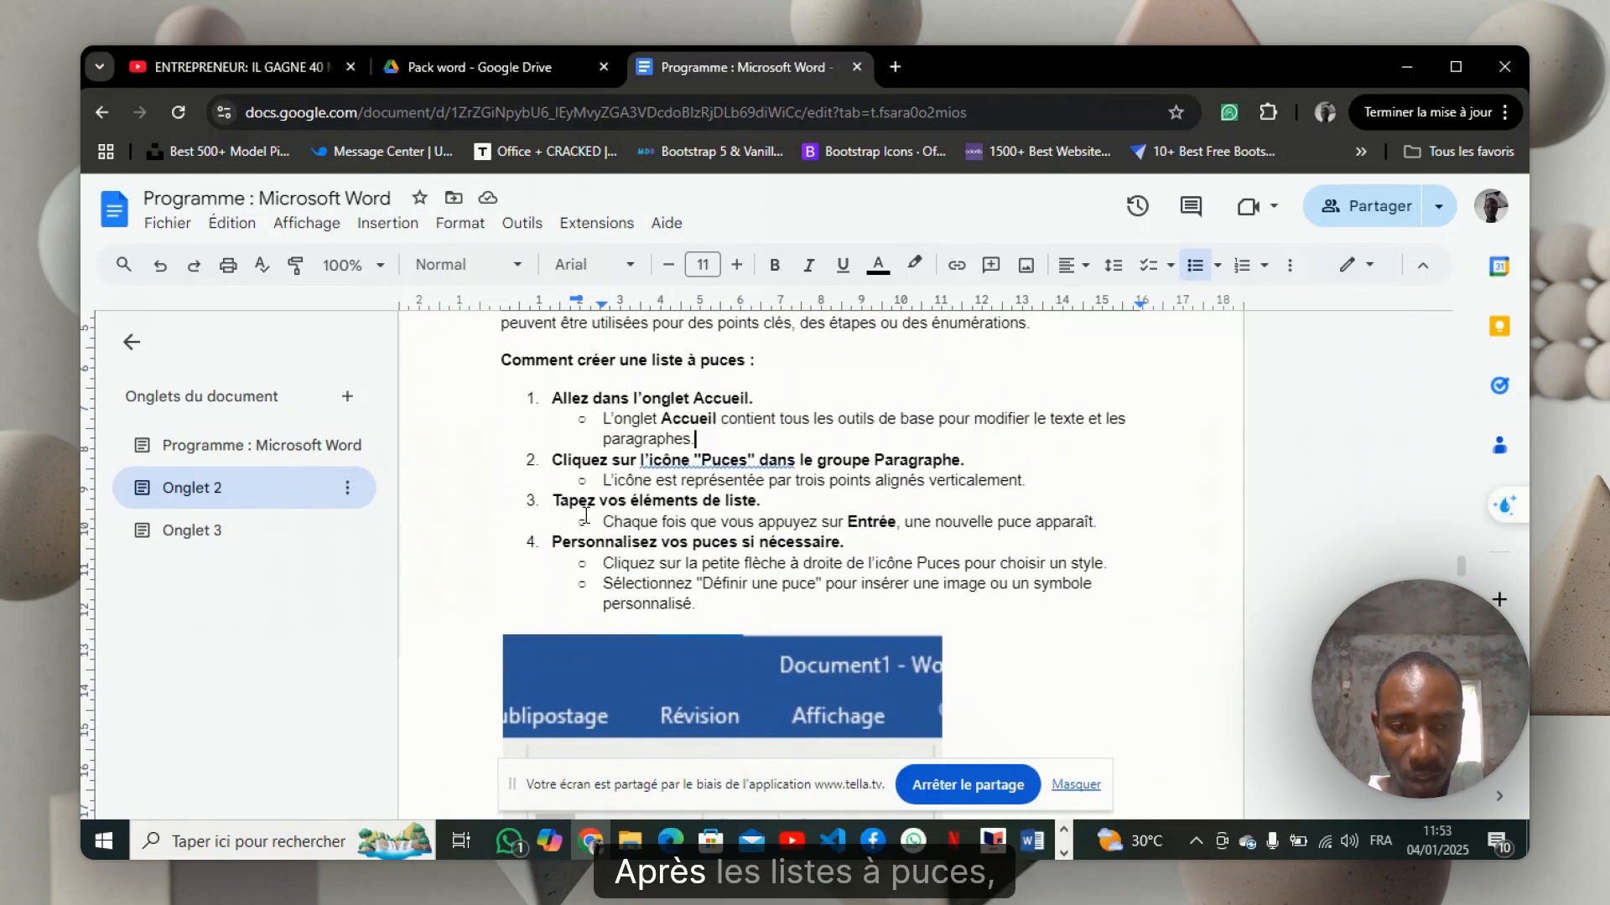
pyautogui.scroll(-10, 585, 515)
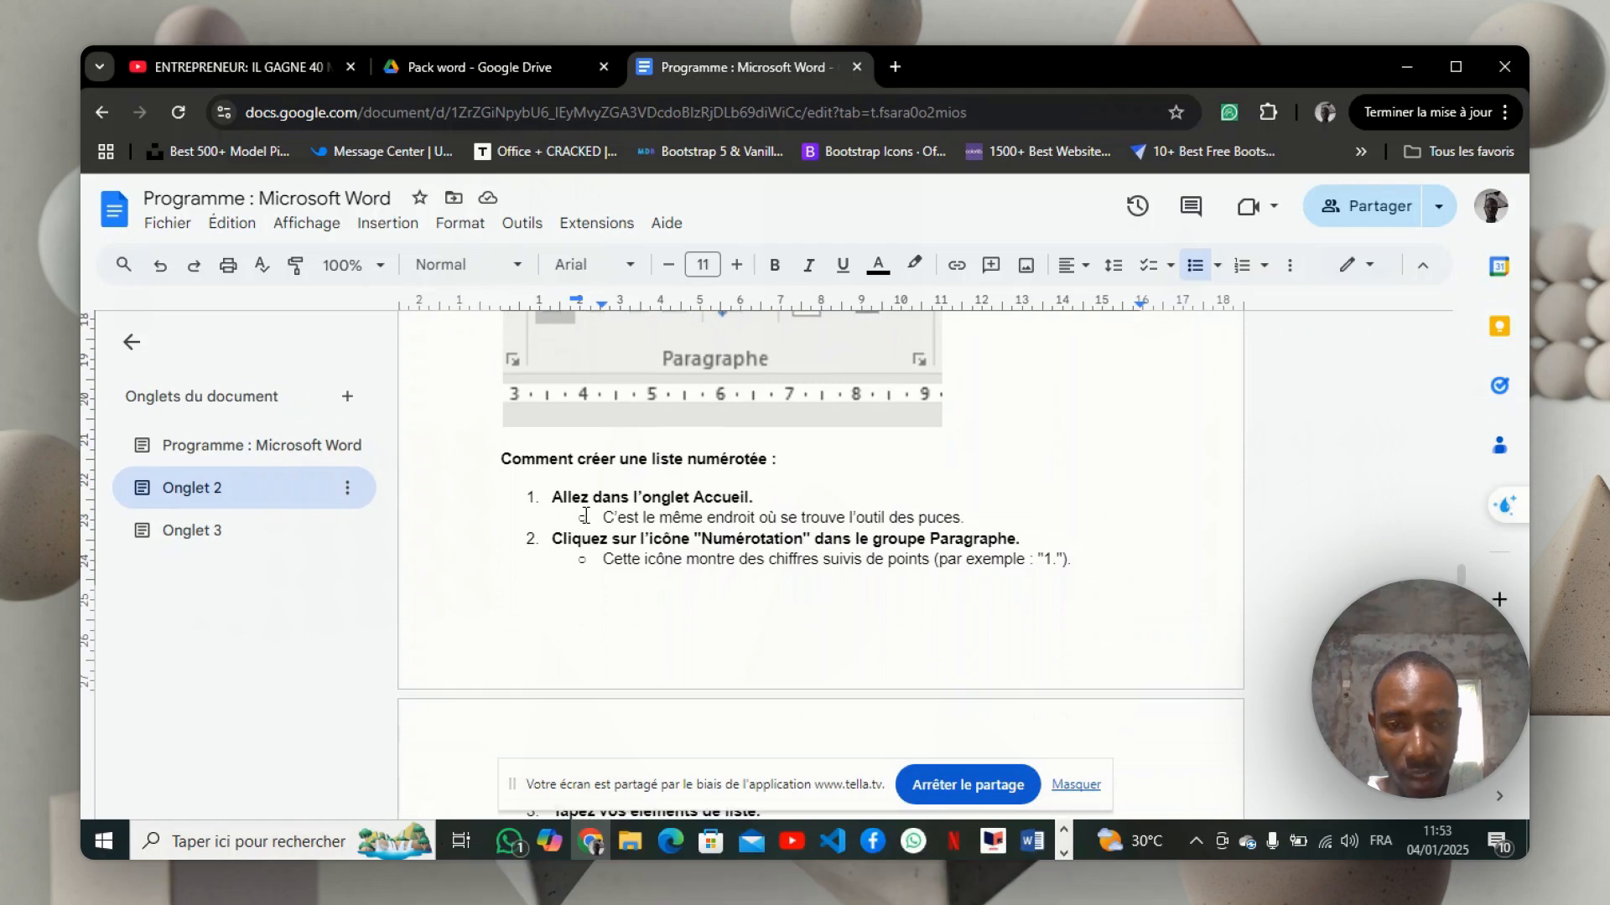
# - Check the bulleted titles in Word, then return to the Google Docs course and review numbered-list customization and "Comment convertir une liste existante"
pyautogui.scroll(-1, 585, 515)
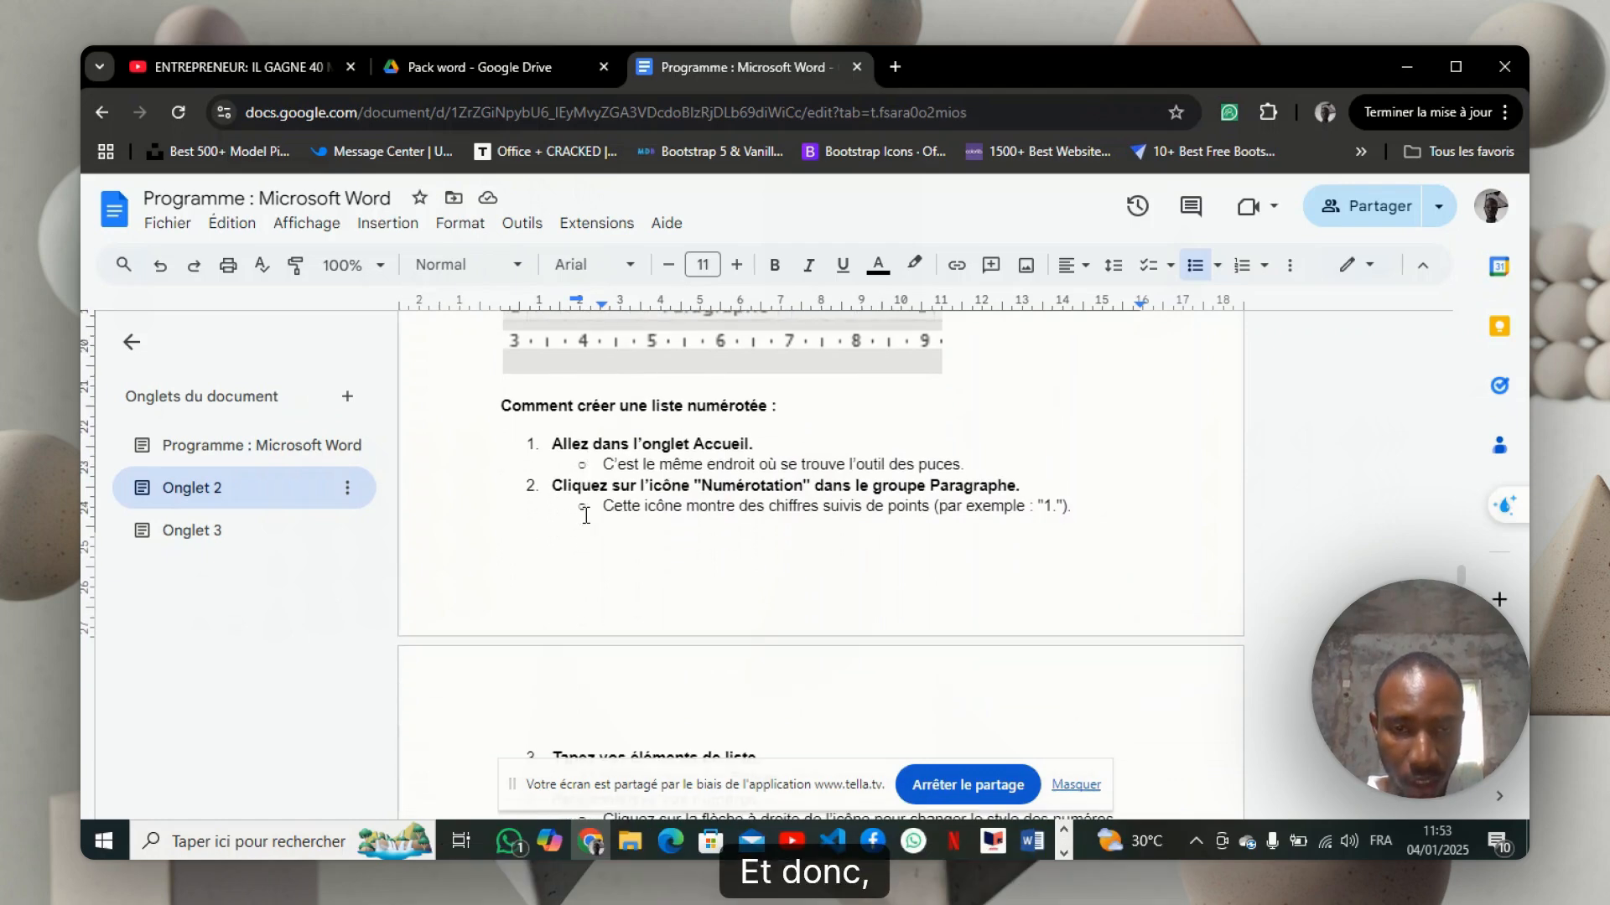
pyautogui.hotkey('alt', 'Tab')
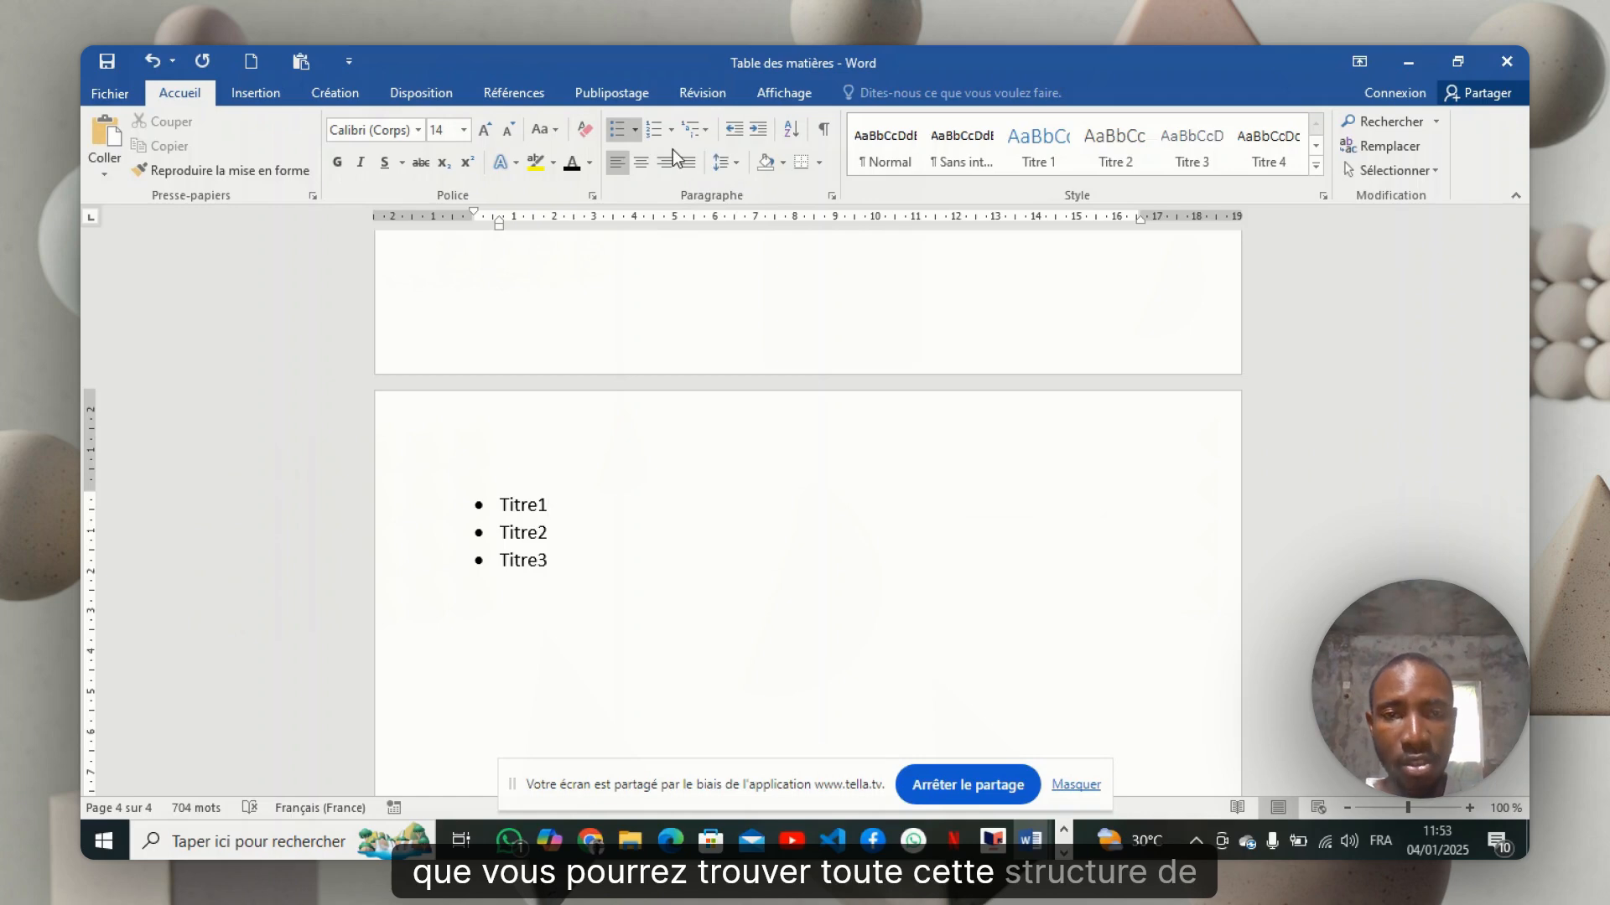
pyautogui.hotkey('alt', 'Tab')
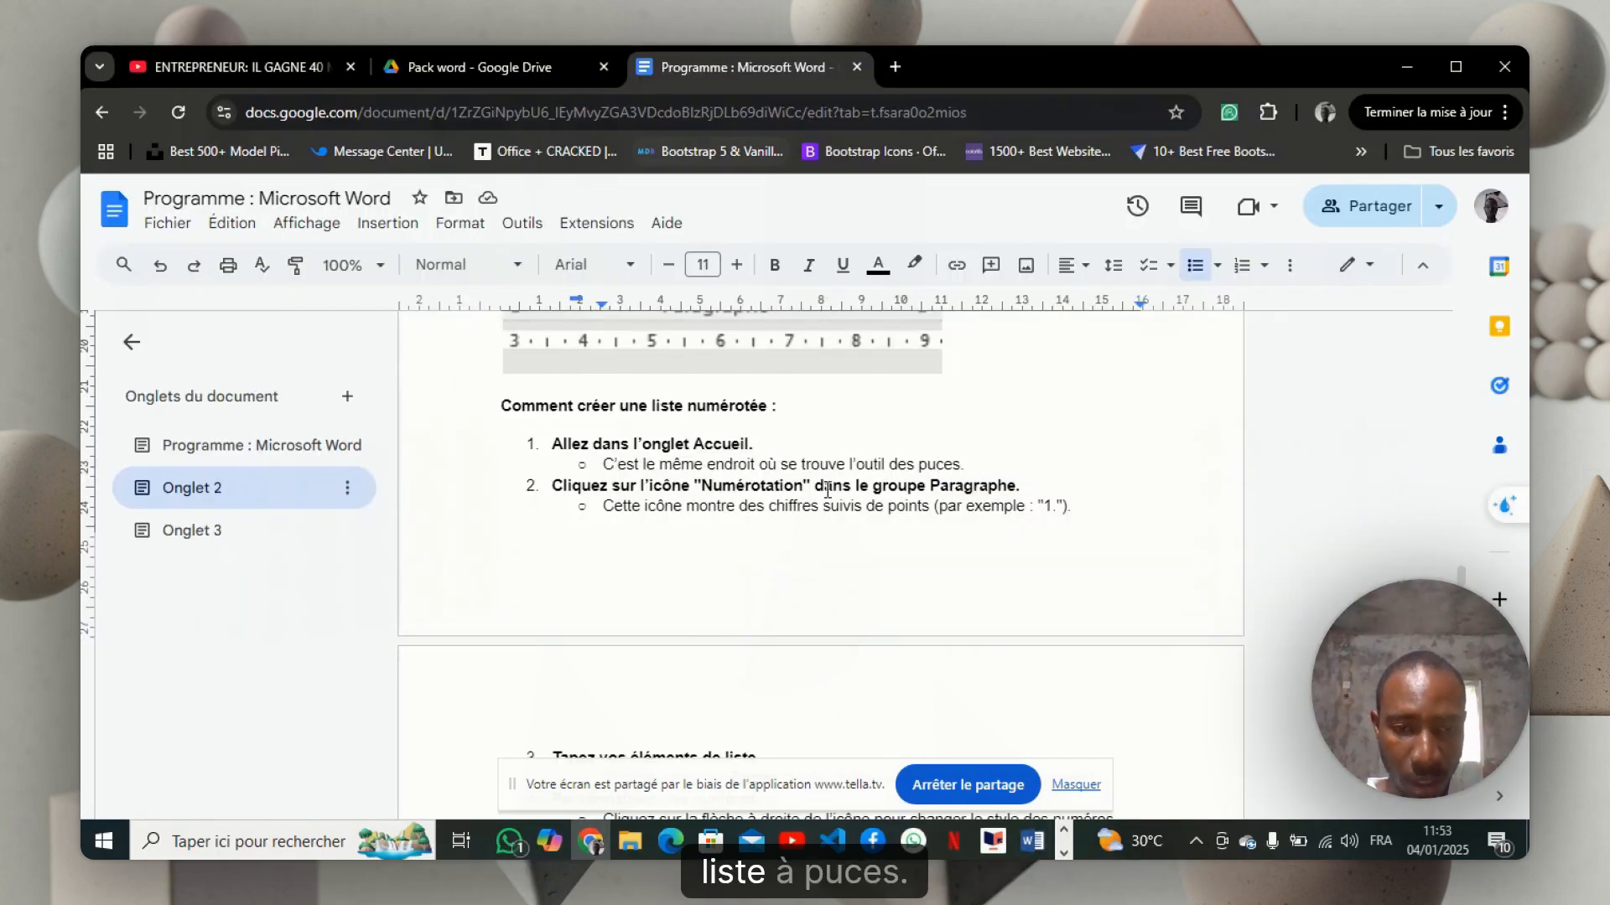
pyautogui.scroll(-5, 820, 640)
pyautogui.scroll(-3, 820, 640)
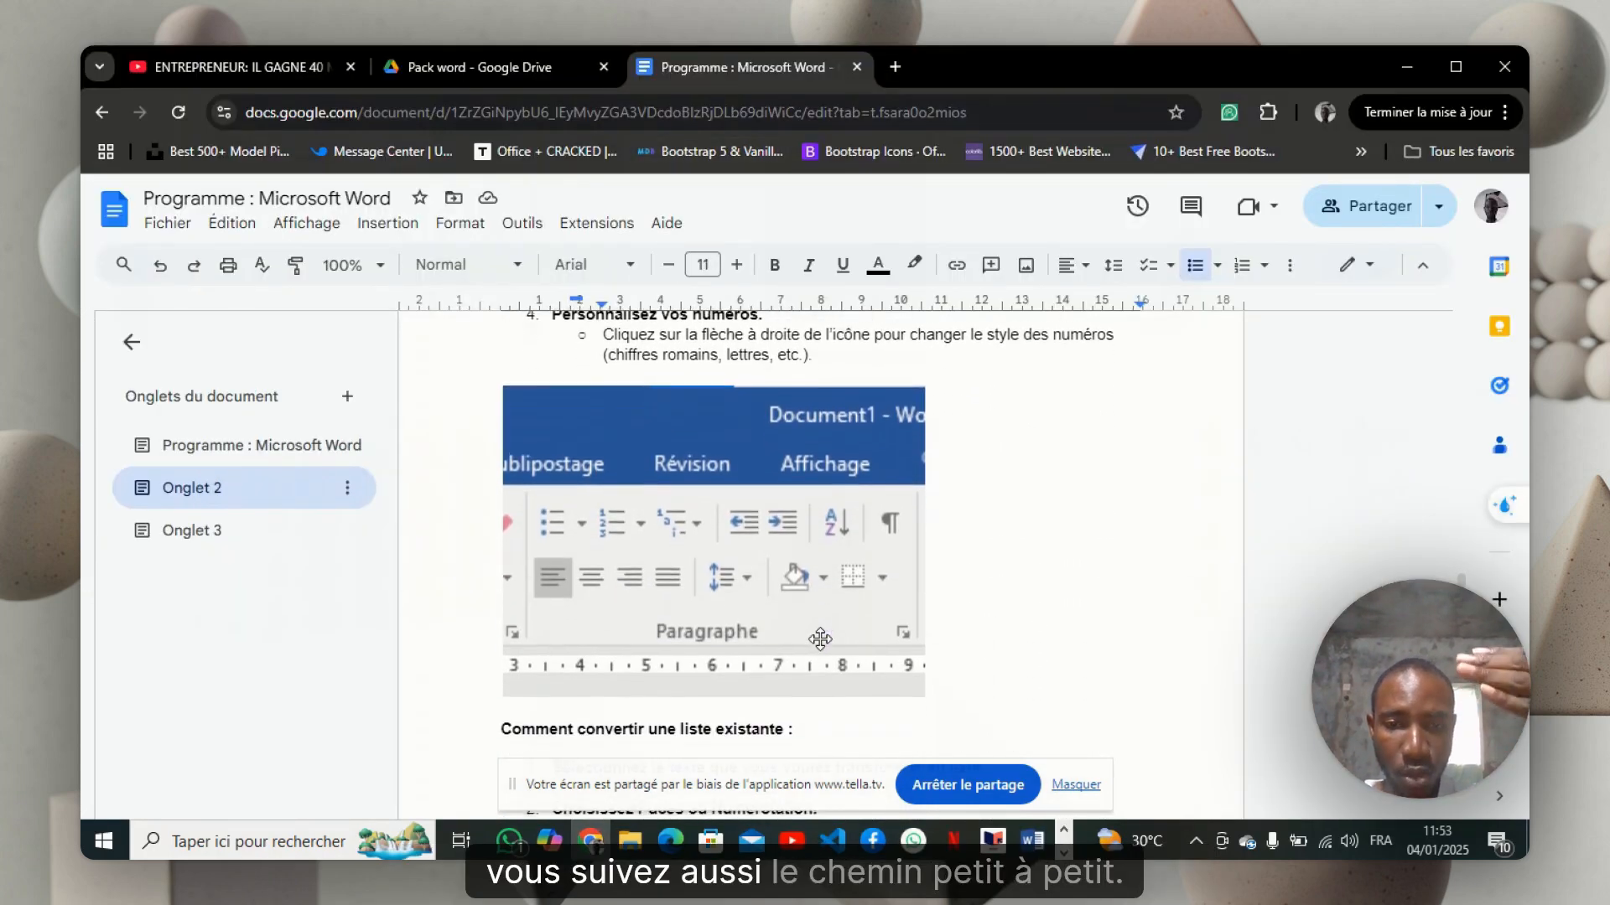
pyautogui.scroll(-2, 822, 640)
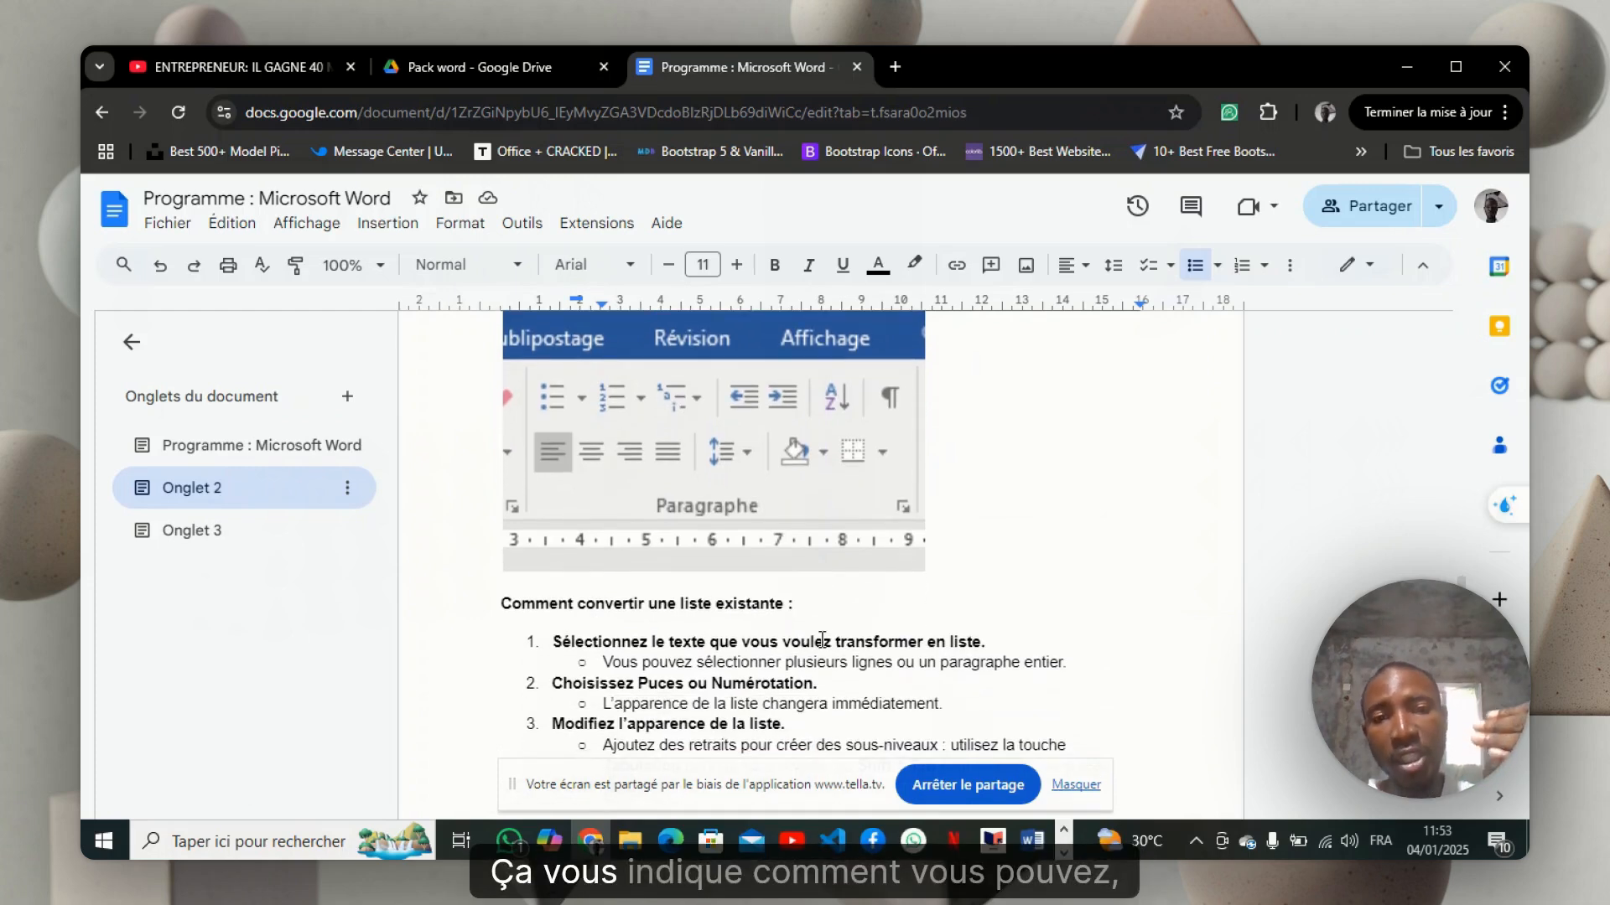
pyautogui.scroll(-4, 821, 640)
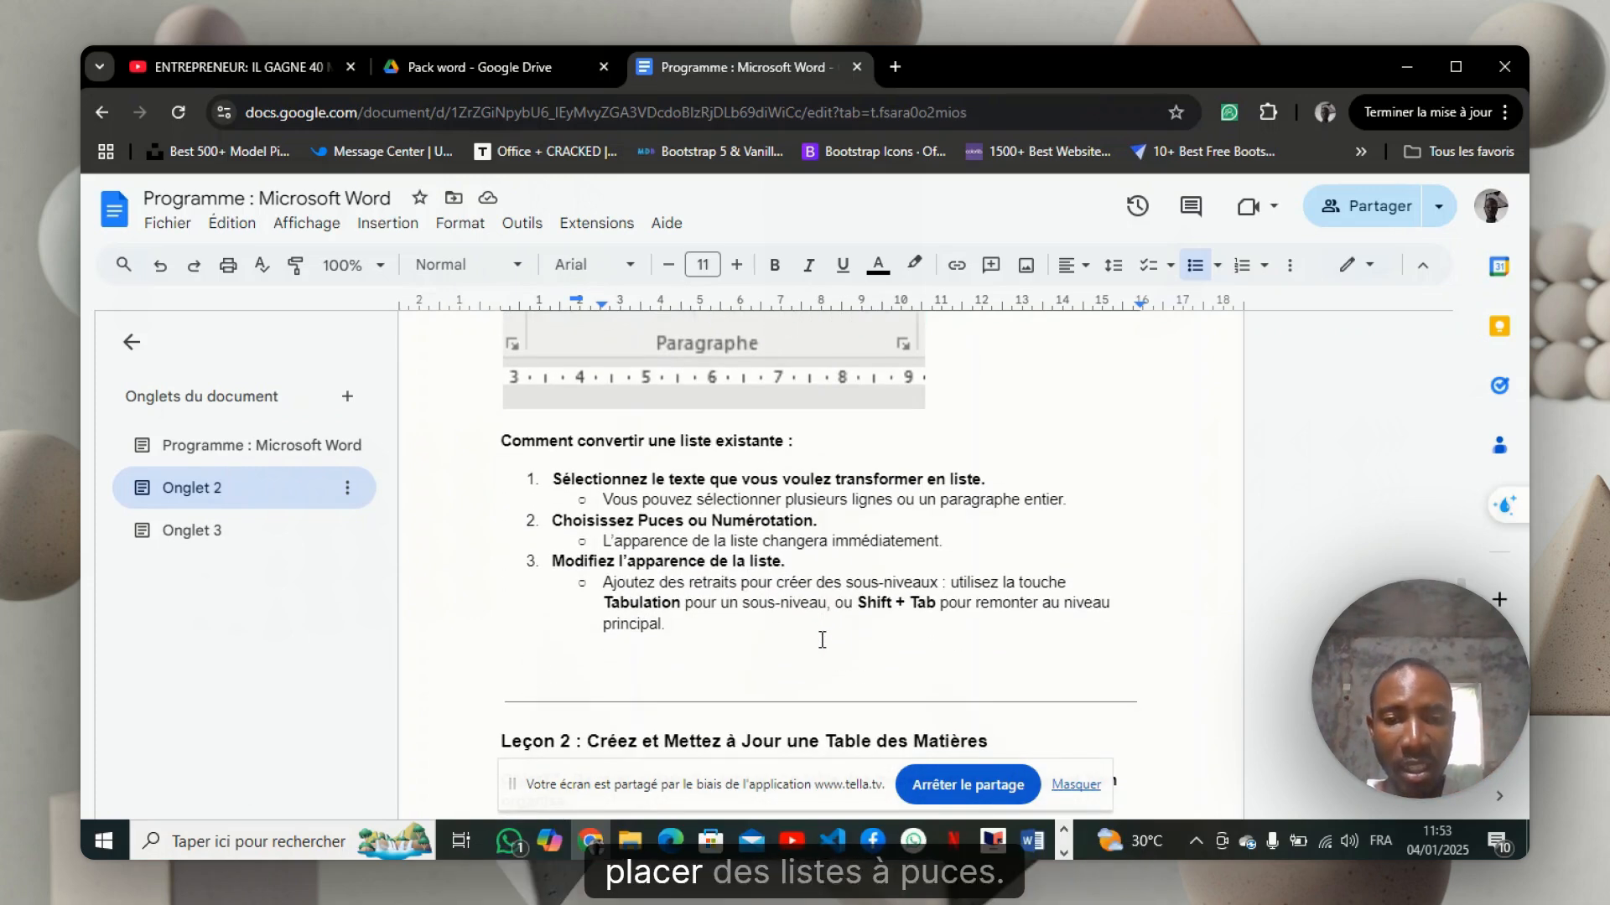
pyautogui.scroll(1, 821, 640)
pyautogui.scroll(1, 822, 640)
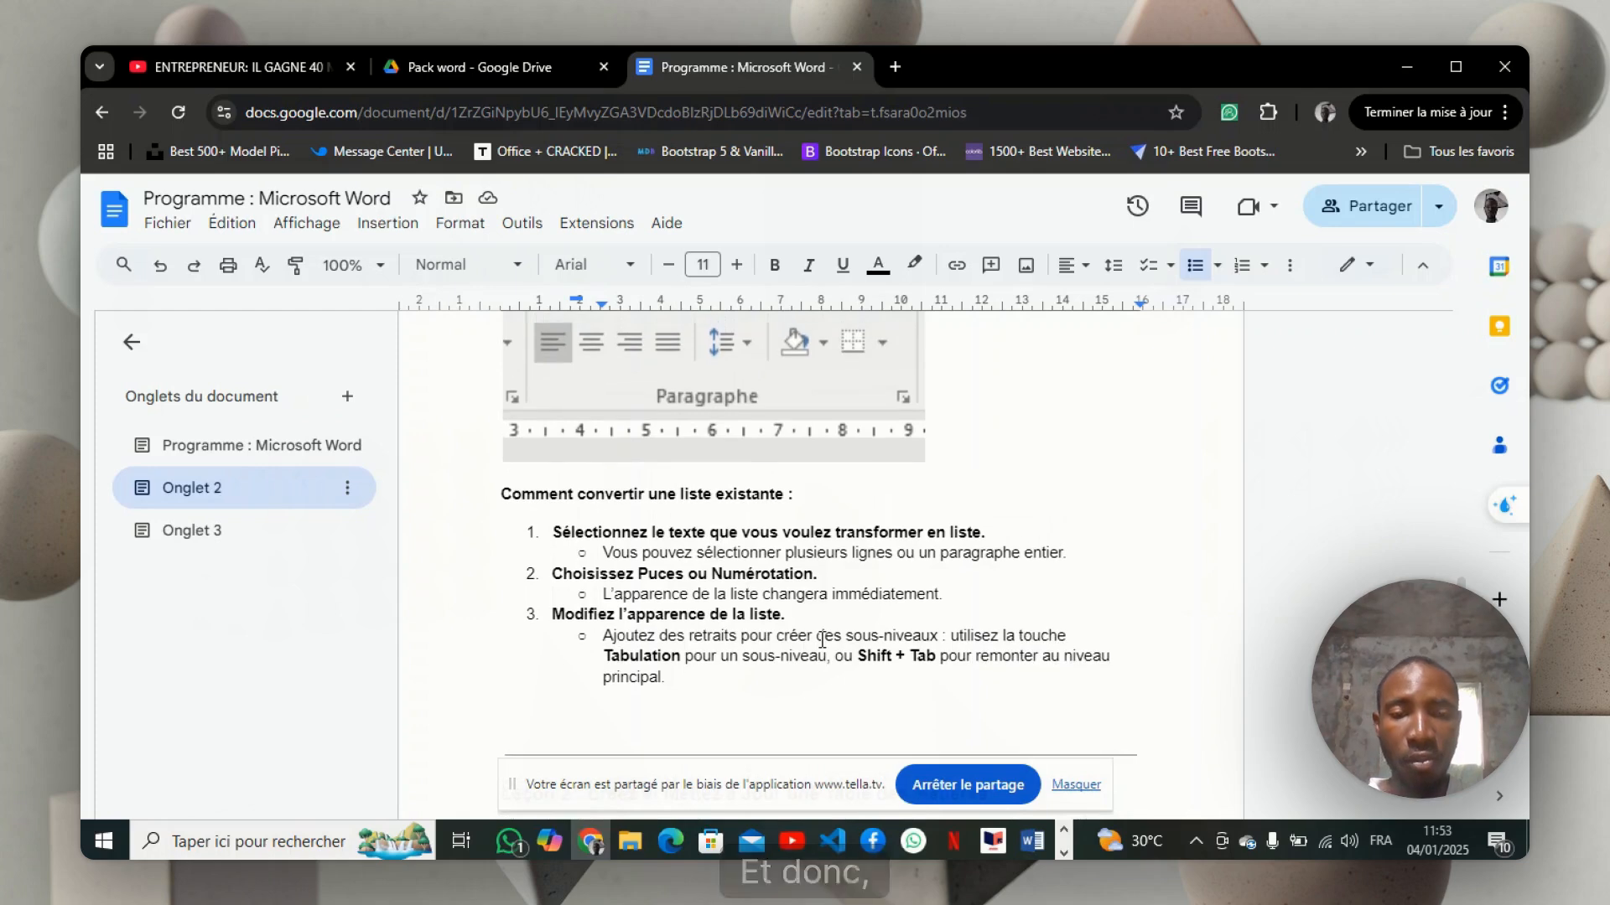
pyautogui.scroll(1, 822, 639)
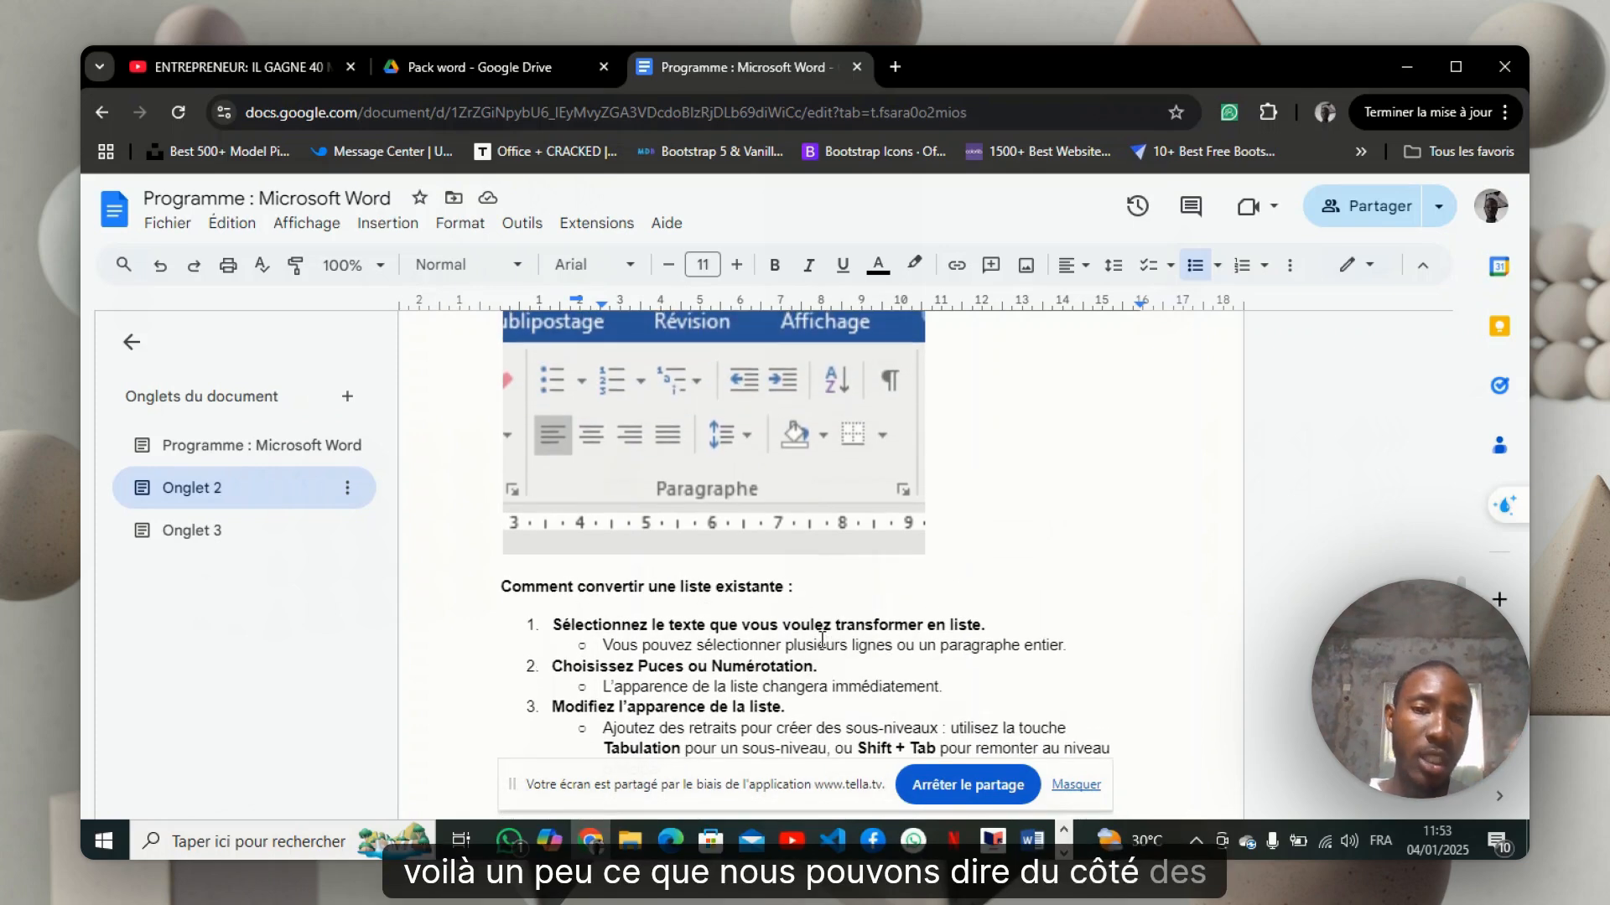
pyautogui.scroll(1, 822, 640)
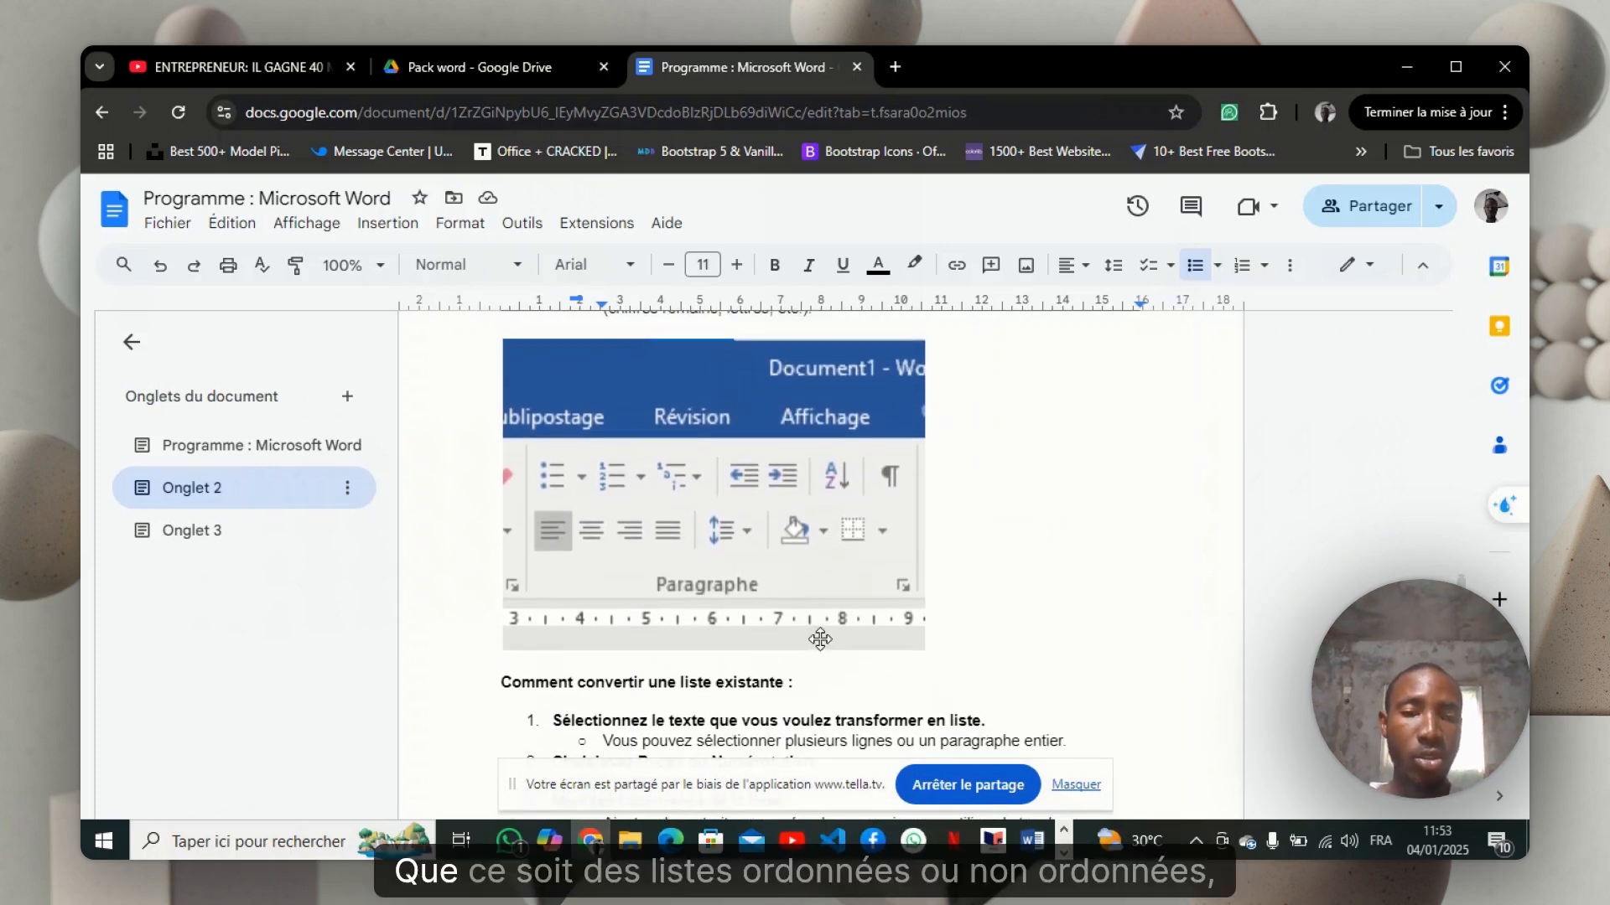